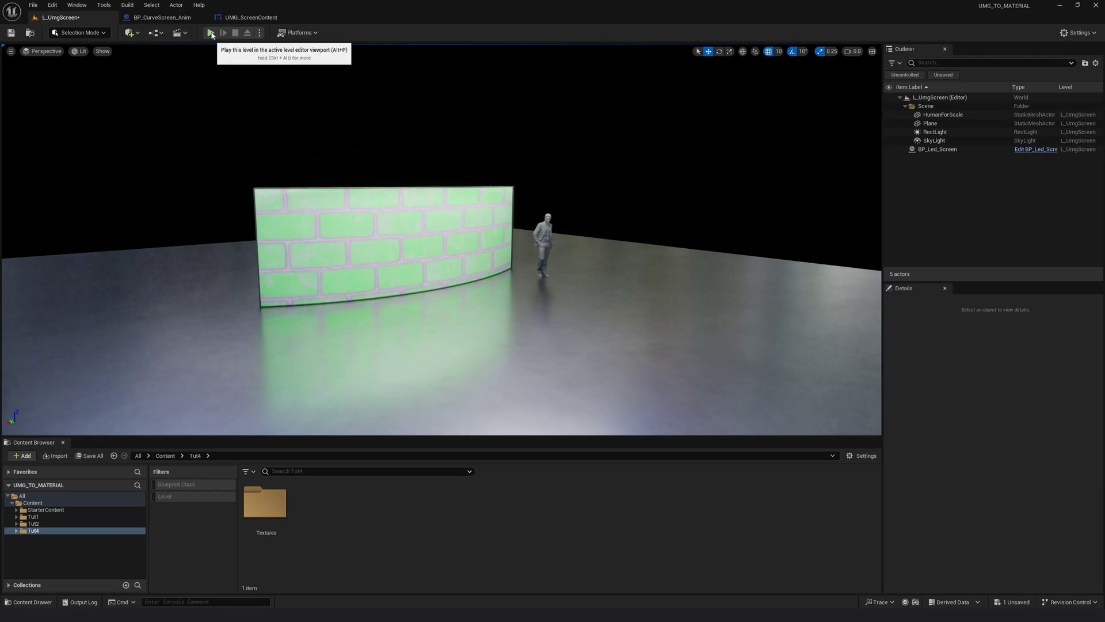
Start a Play In Editor session and select BP_Led_Screen to show its Details
{"action": "left_click", "coordinate": [210, 33]}
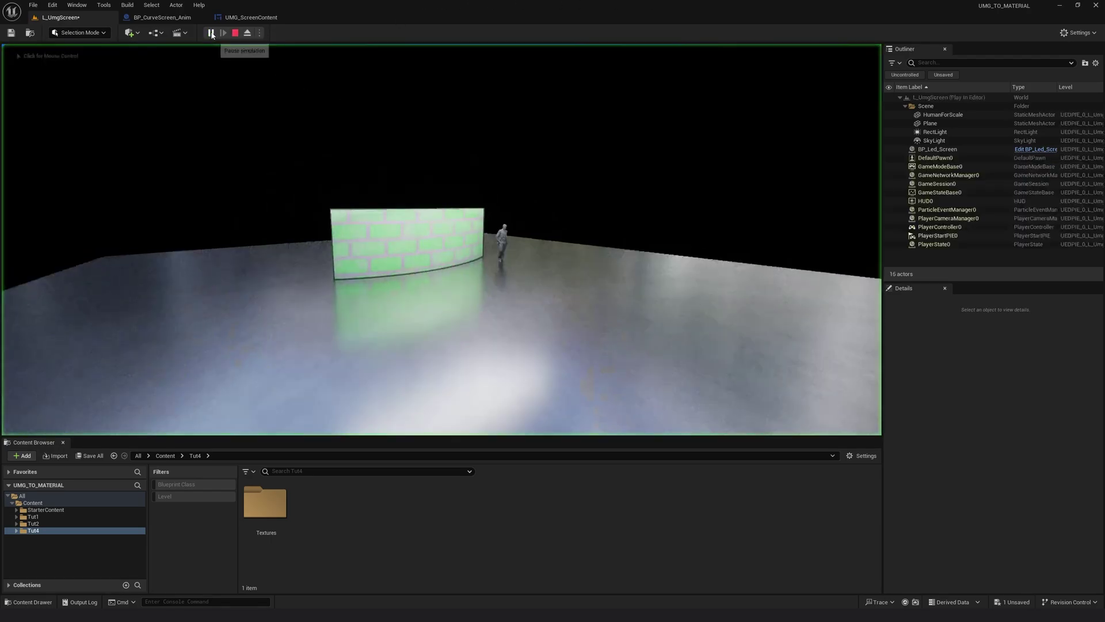
{"action": "left_click", "coordinate": [932, 151]}
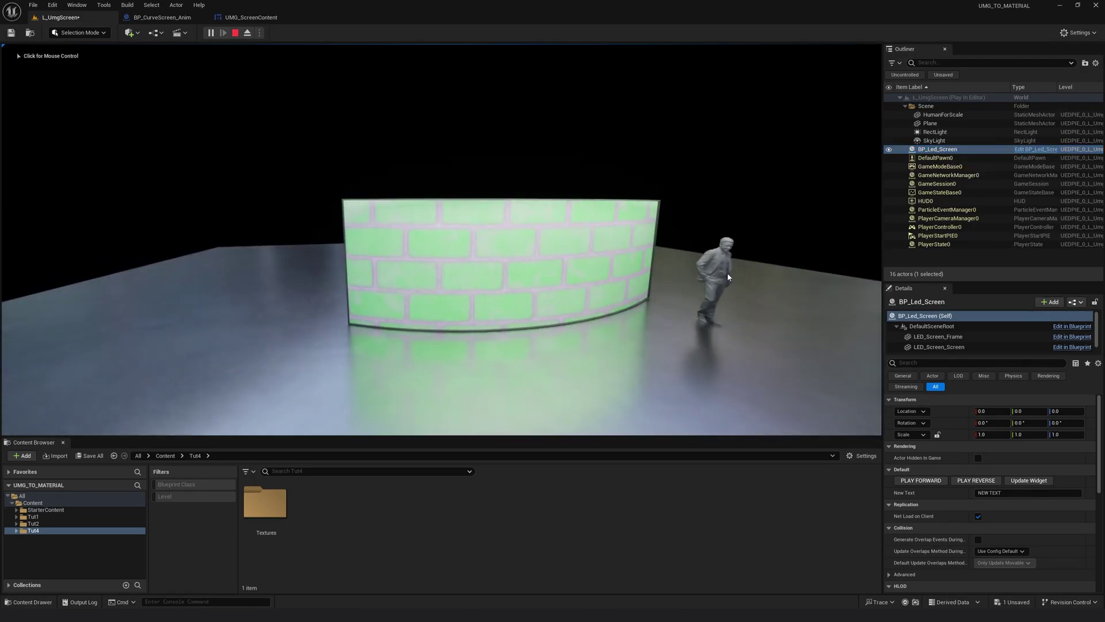
Update the LED screen widget and play its text animation forward, in reverse, then forward again
{"action": "left_click", "coordinate": [1028, 481]}
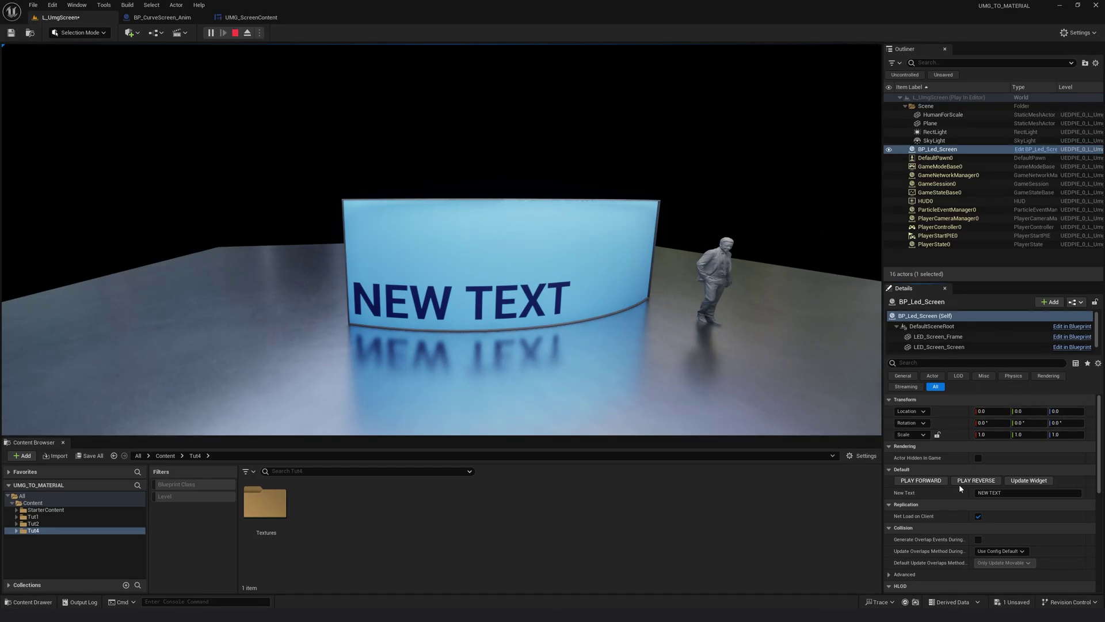
{"action": "left_click", "coordinate": [938, 482]}
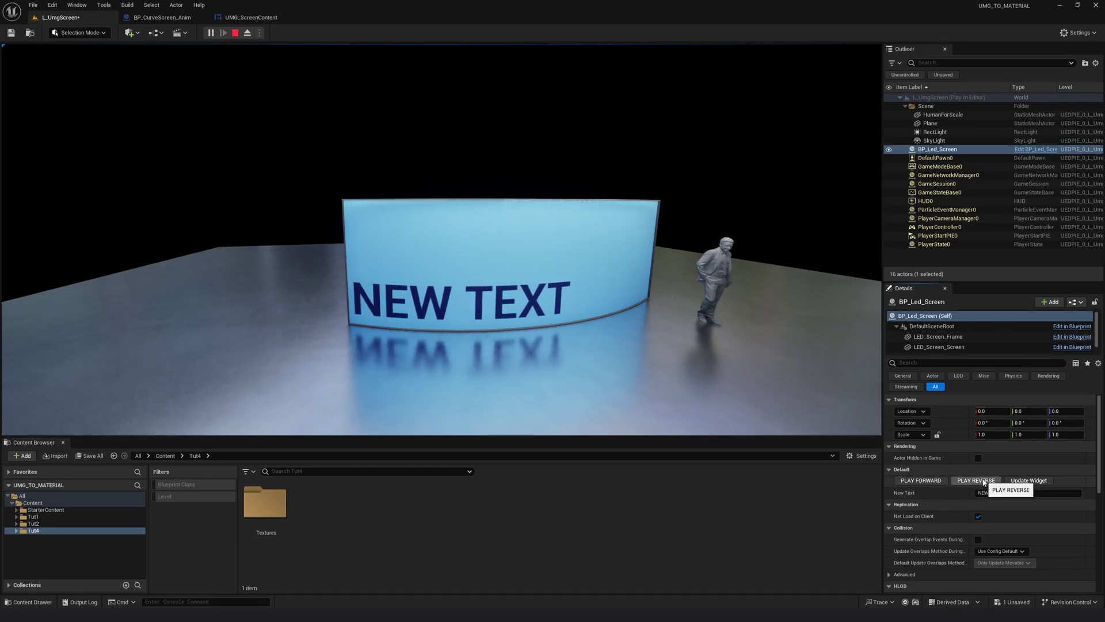
{"action": "left_click", "coordinate": [978, 481]}
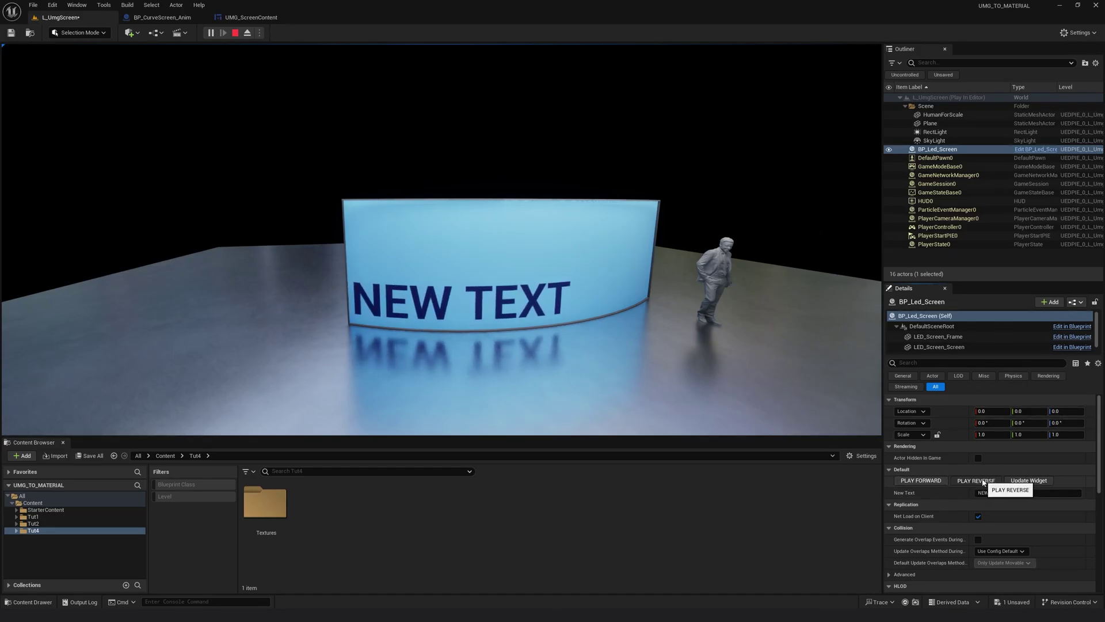
{"action": "left_click", "coordinate": [921, 480]}
Change New Text to TEST 1234, update the screen, and replay the animation forward and reverse
{"action": "left_click", "coordinate": [1011, 493]}
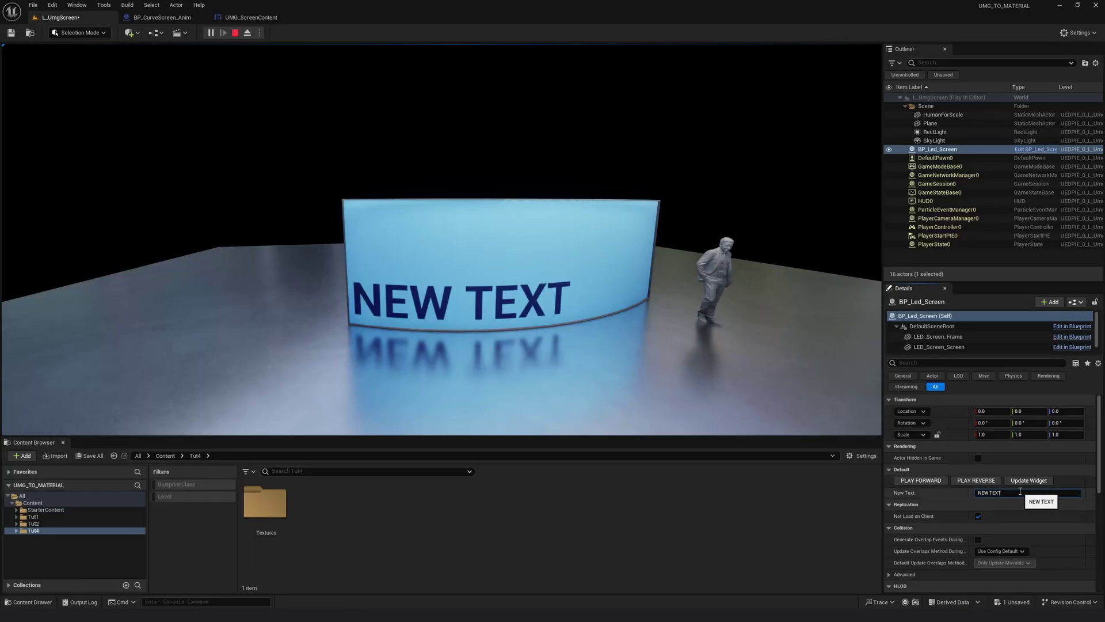
{"action": "type", "text": "TEST 1234"}
{"action": "left_click", "coordinate": [1031, 480]}
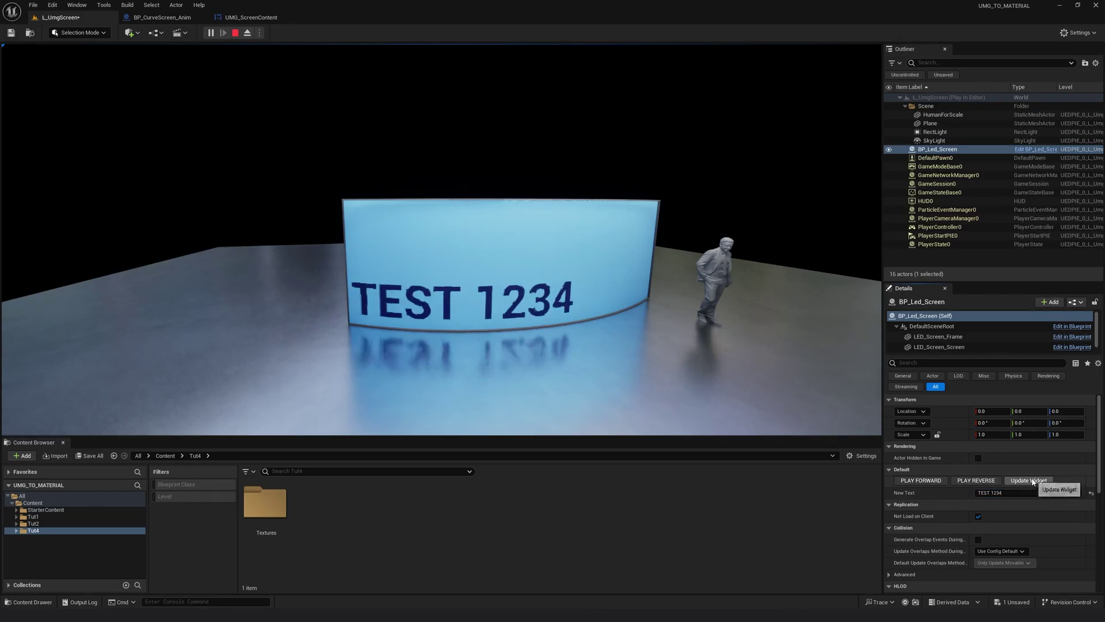
{"action": "left_click", "coordinate": [933, 484]}
{"action": "left_click", "coordinate": [933, 483]}
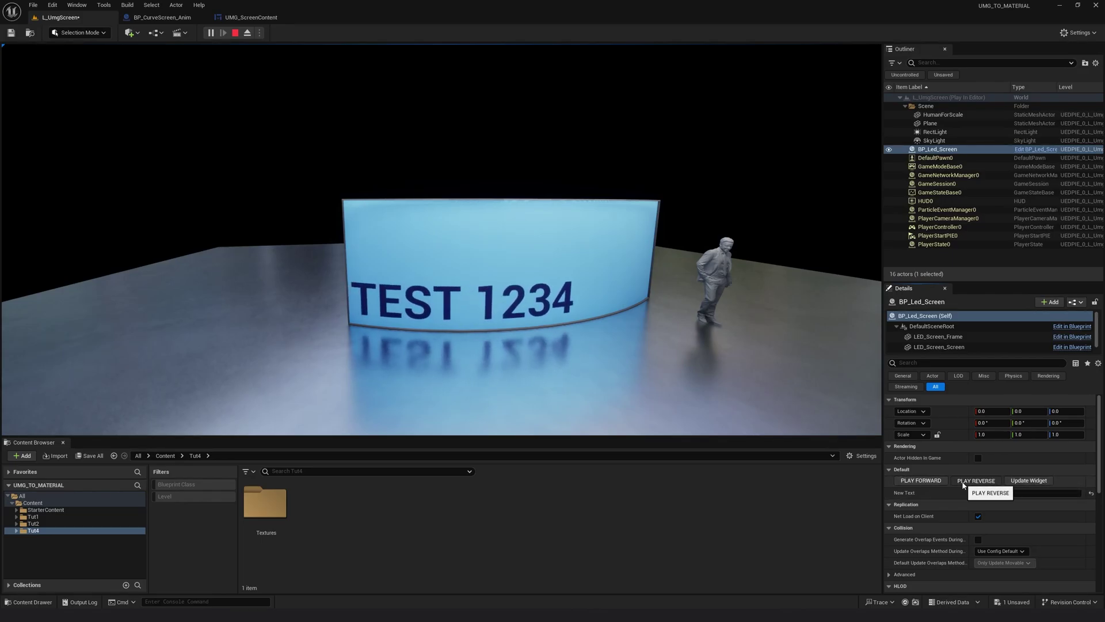
{"action": "left_click", "coordinate": [933, 483]}
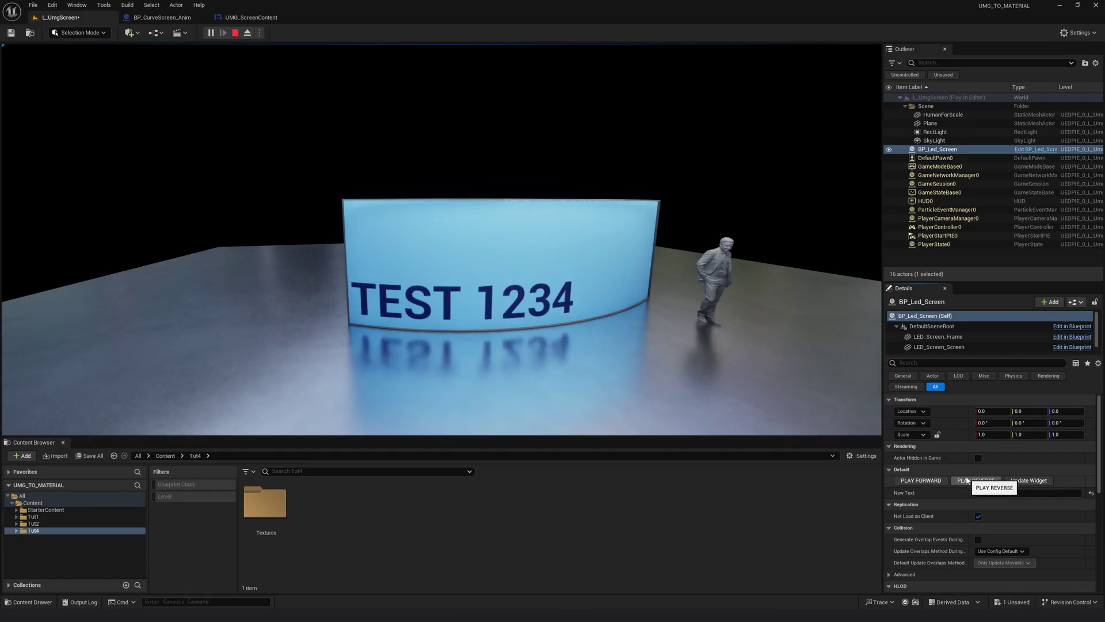
{"action": "left_click", "coordinate": [975, 480]}
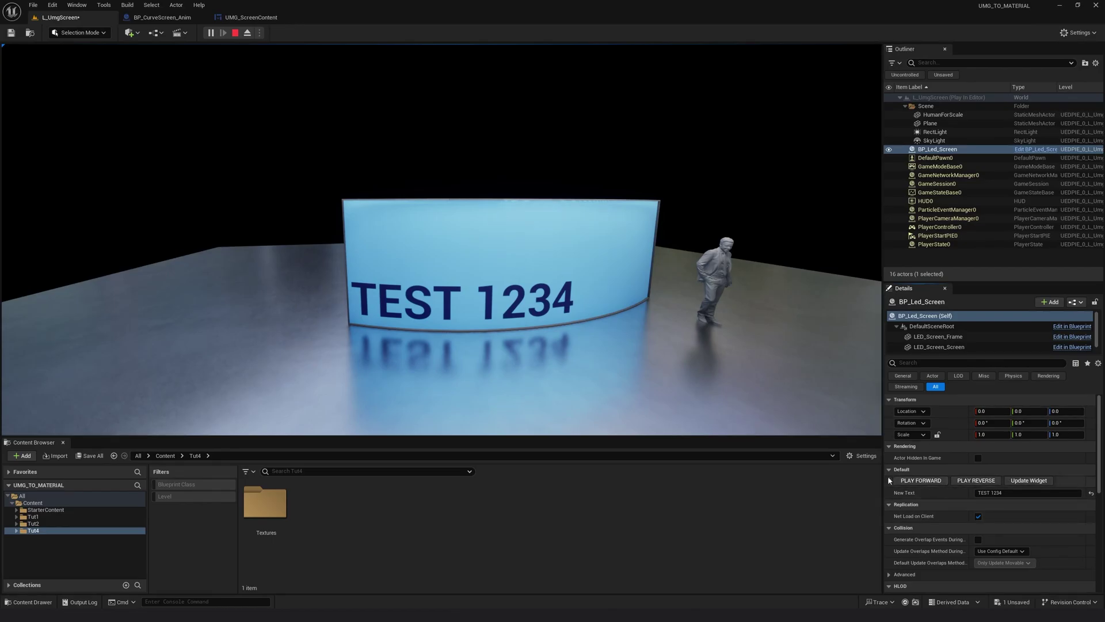
{"action": "left_click", "coordinate": [921, 480]}
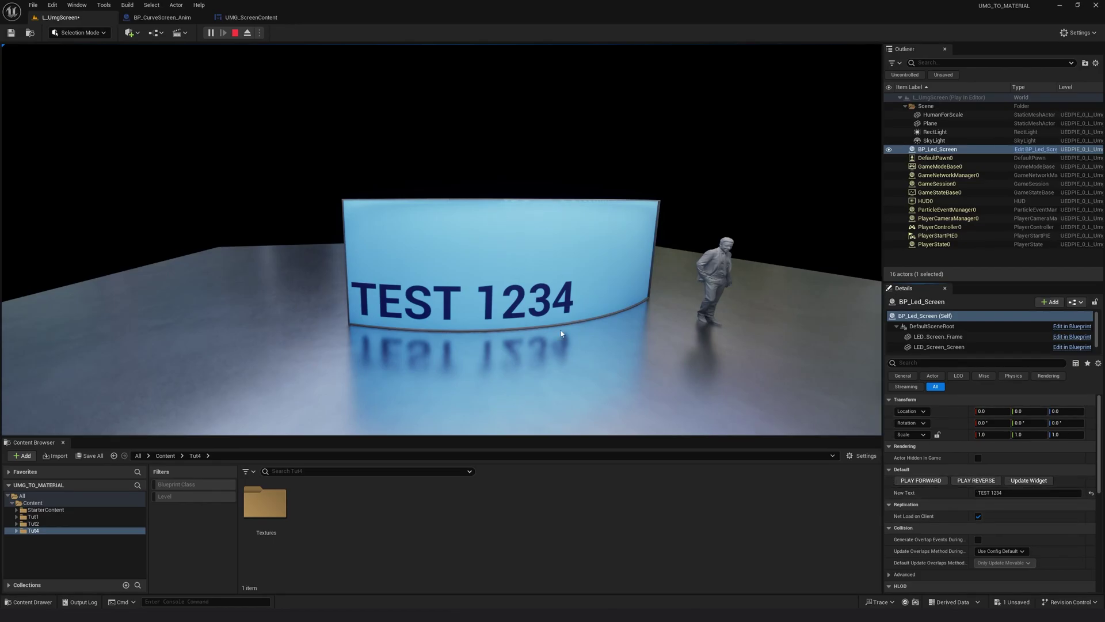
{"action": "left_click", "coordinate": [518, 312]}
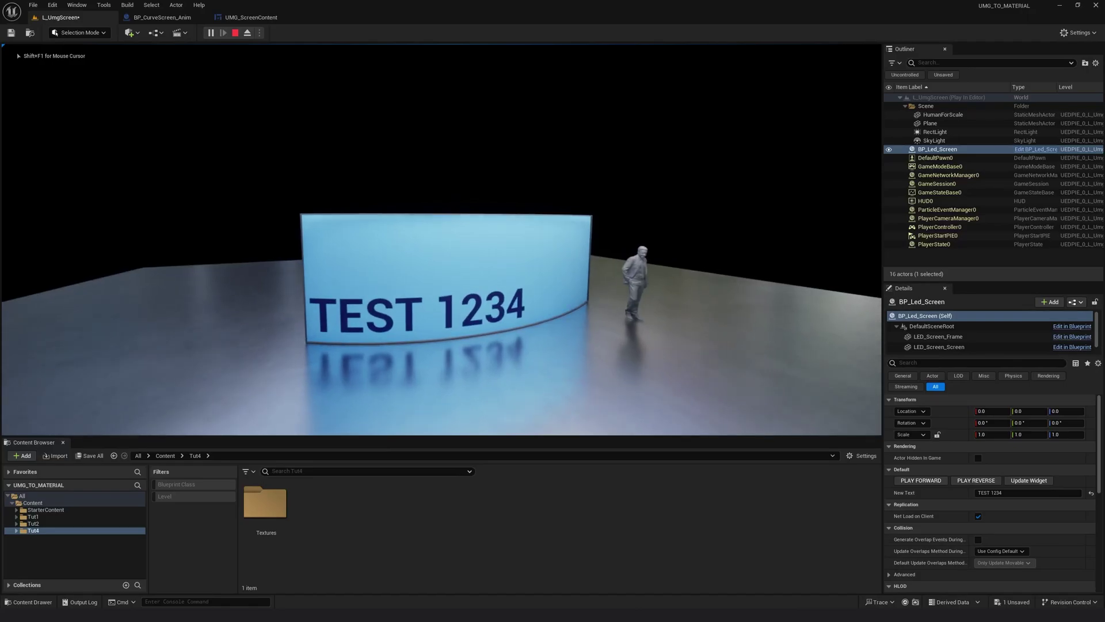
Stop play, open BP_Led_Screen, select its Widget component, and browse to its Widget Class asset
{"action": "key", "text": "Escape"}
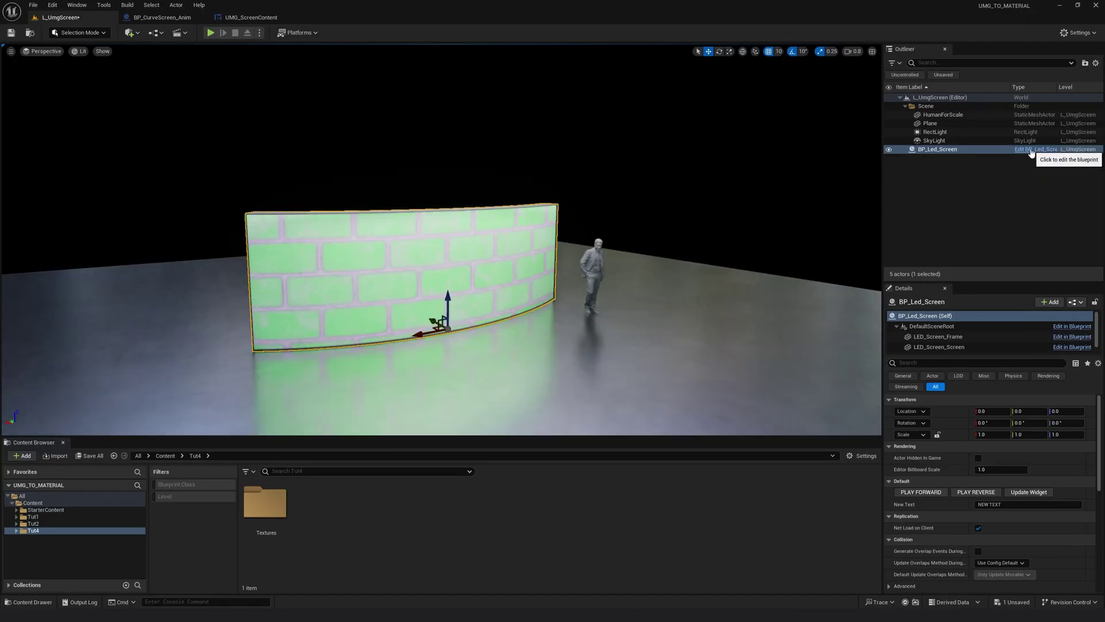
{"action": "left_click", "coordinate": [1031, 151]}
{"action": "left_click", "coordinate": [191, 49]}
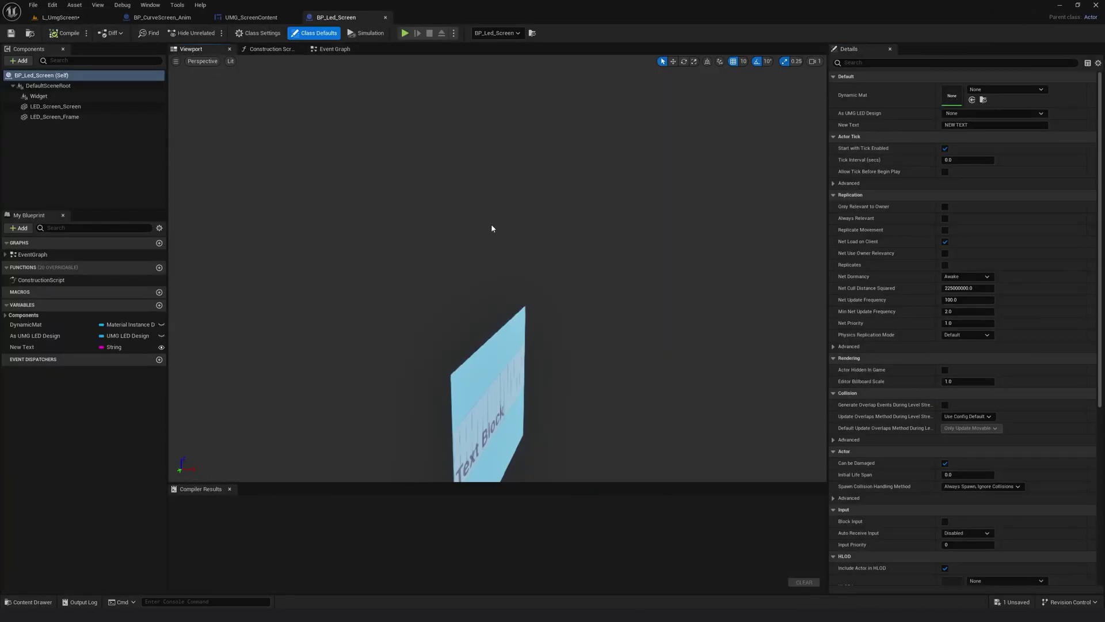
{"action": "left_click_drag", "start_coordinate": [492, 229], "coordinate": [279, 168]}
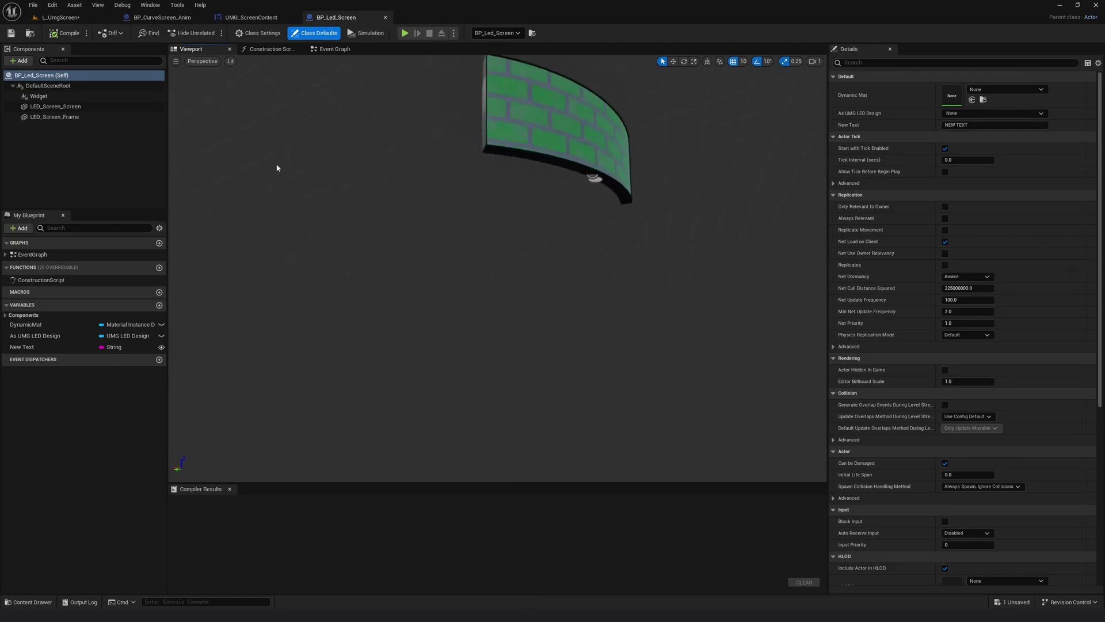
{"action": "double_click", "coordinate": [39, 96]}
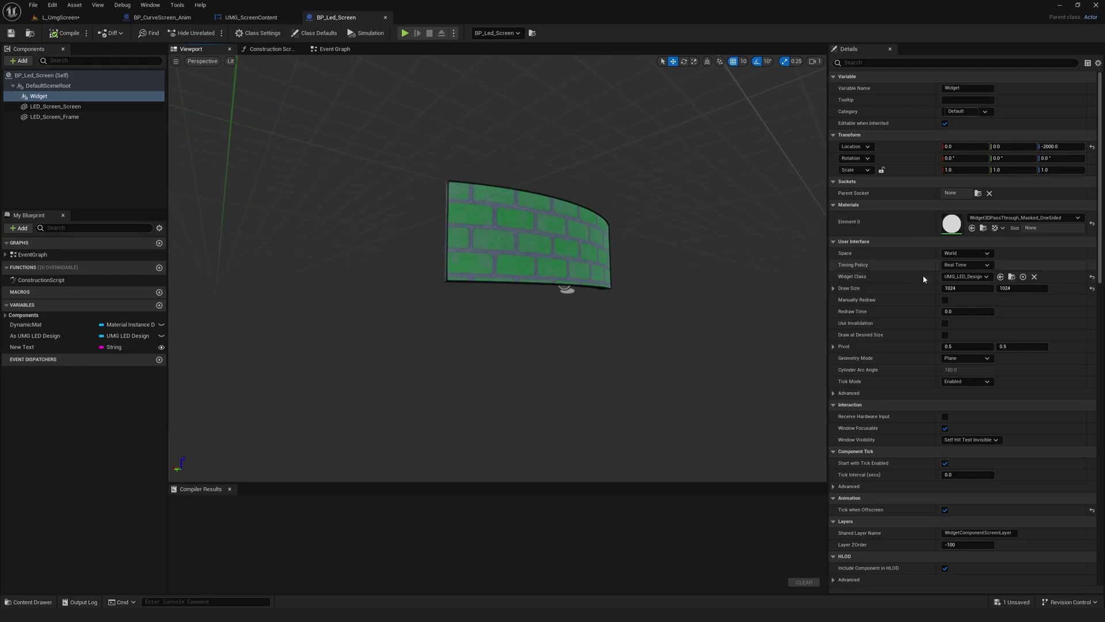
{"action": "left_click", "coordinate": [1012, 277]}
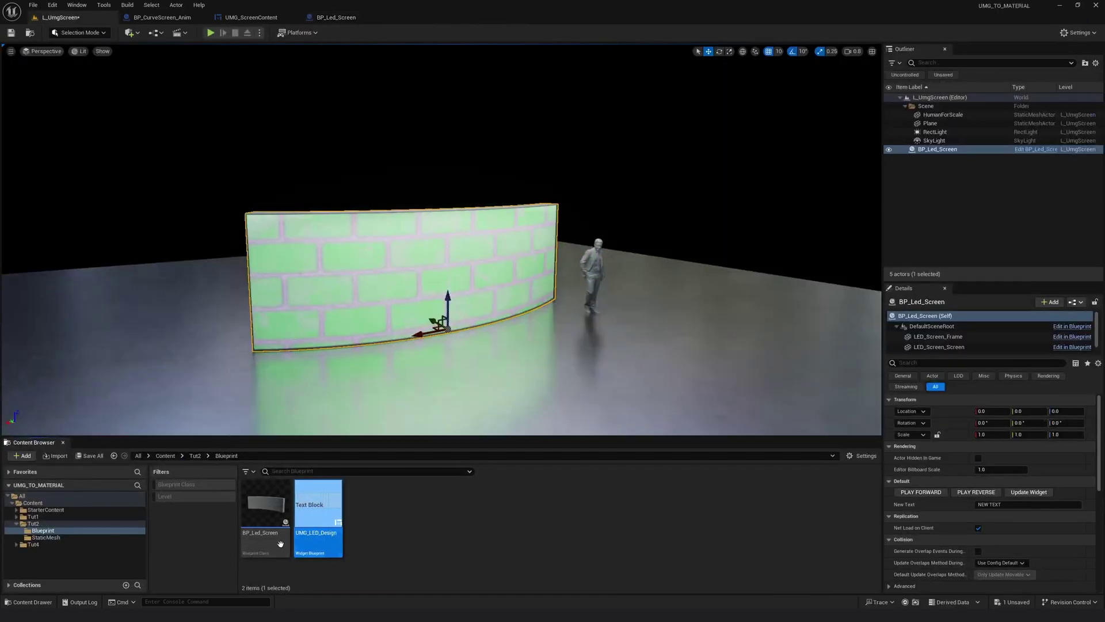
Open UMG_LED_Design, dock the Animations panel, select TutAnim and scrub its timeline
{"action": "double_click", "coordinate": [318, 509]}
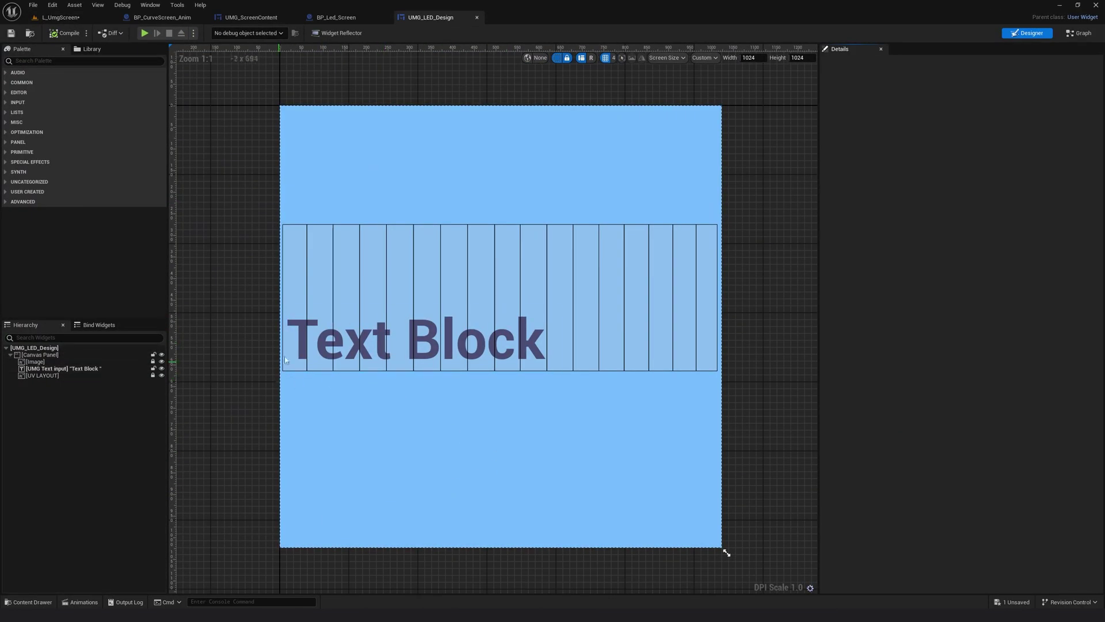
{"action": "left_click", "coordinate": [81, 602]}
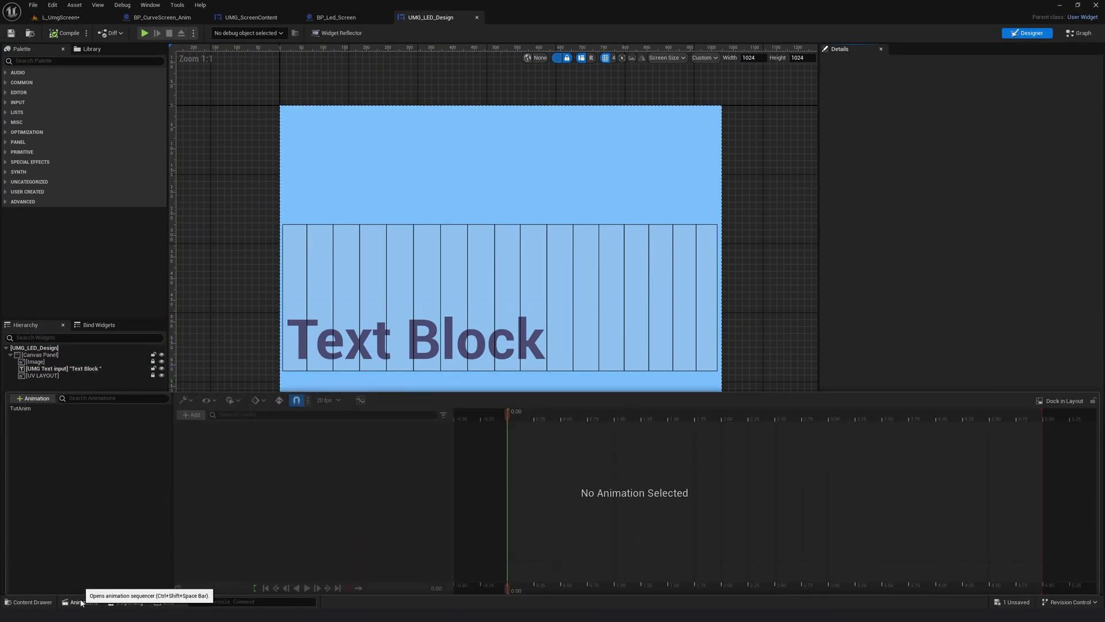
{"action": "left_click", "coordinate": [1065, 401]}
{"action": "left_click", "coordinate": [195, 456]}
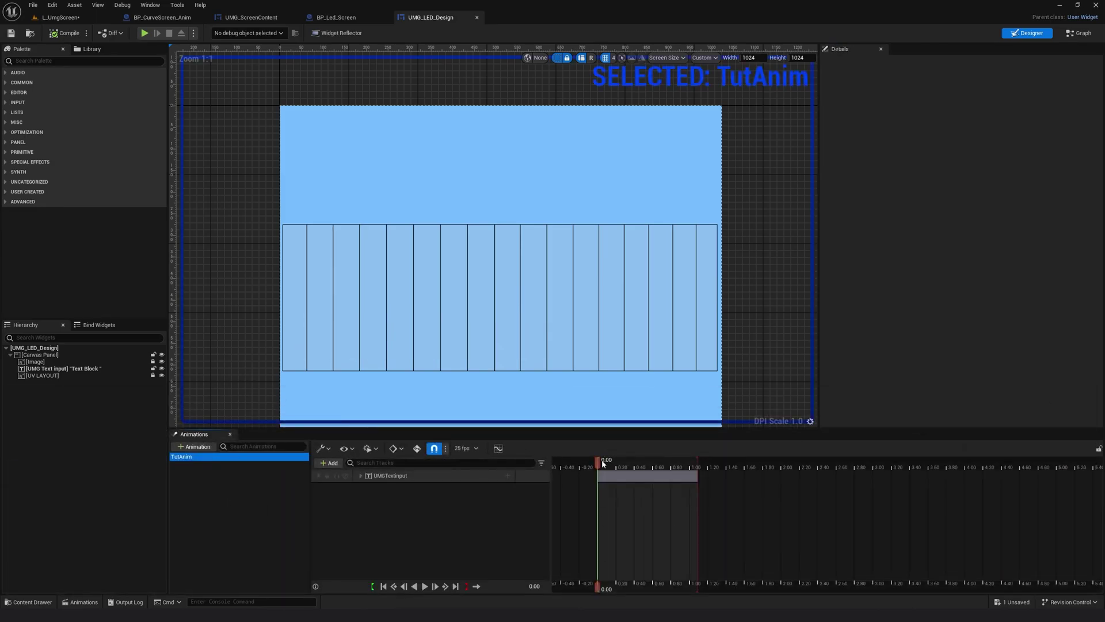
{"action": "mouse_move", "coordinate": [600, 458]}
{"action": "left_mouse_down"}
{"action": "mouse_move", "coordinate": [674, 463]}
{"action": "mouse_move", "coordinate": [599, 467]}
{"action": "mouse_move", "coordinate": [617, 466]}
{"action": "left_mouse_up"}
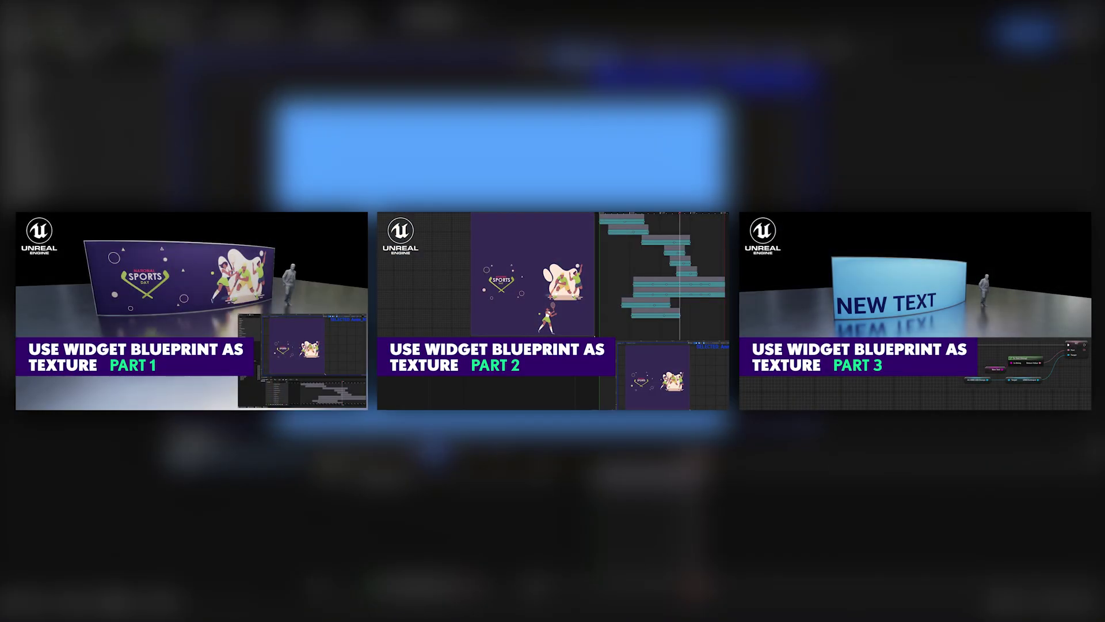
Drag the TutAnim playhead to 1.12 s, where the Text Block sits fully in place
{"action": "left_click_drag", "start_coordinate": [617, 467], "coordinate": [704, 459]}
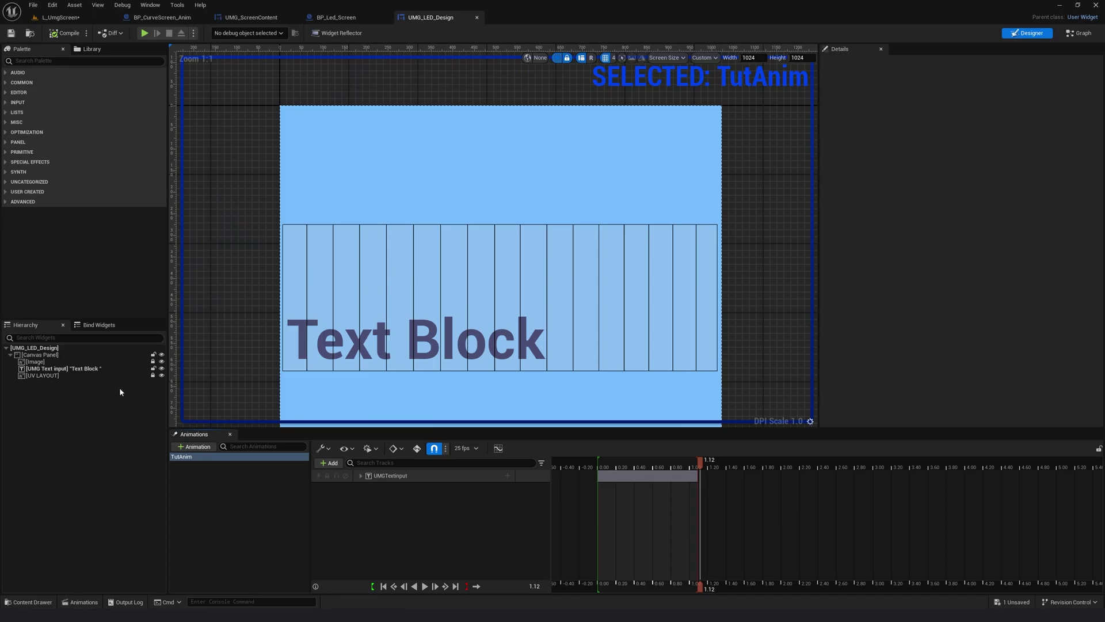
Search the Palette for 'image' and drag an Image widget onto the LED design canvas
{"action": "left_click", "coordinate": [28, 60]}
{"action": "type", "text": "image"}
{"action": "left_click_drag", "start_coordinate": [35, 82], "coordinate": [37, 357]}
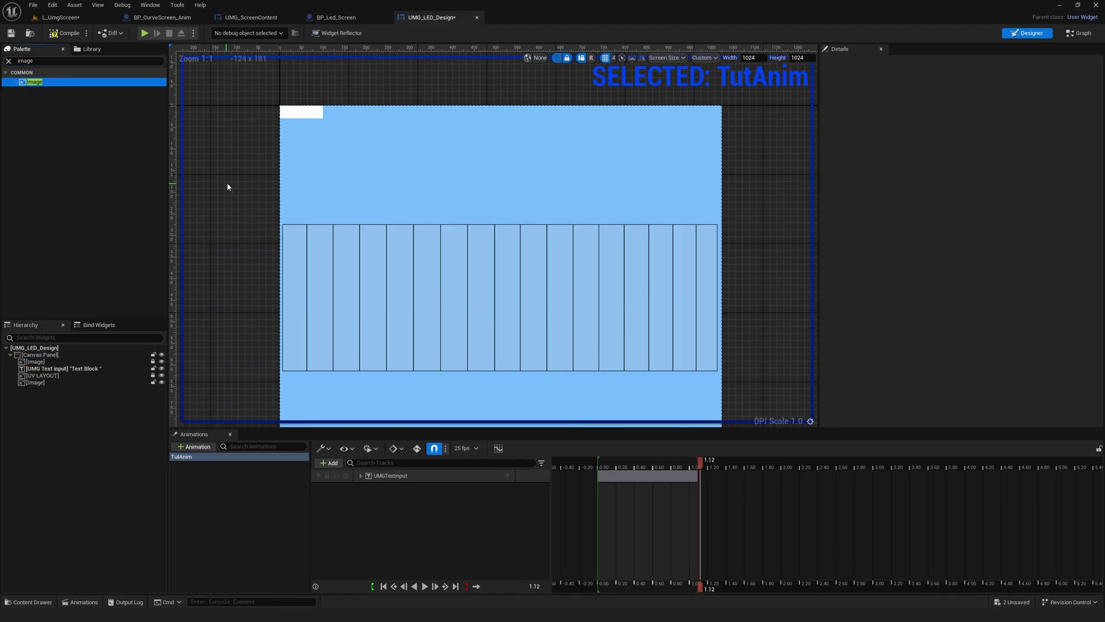
{"action": "left_click", "coordinate": [36, 383]}
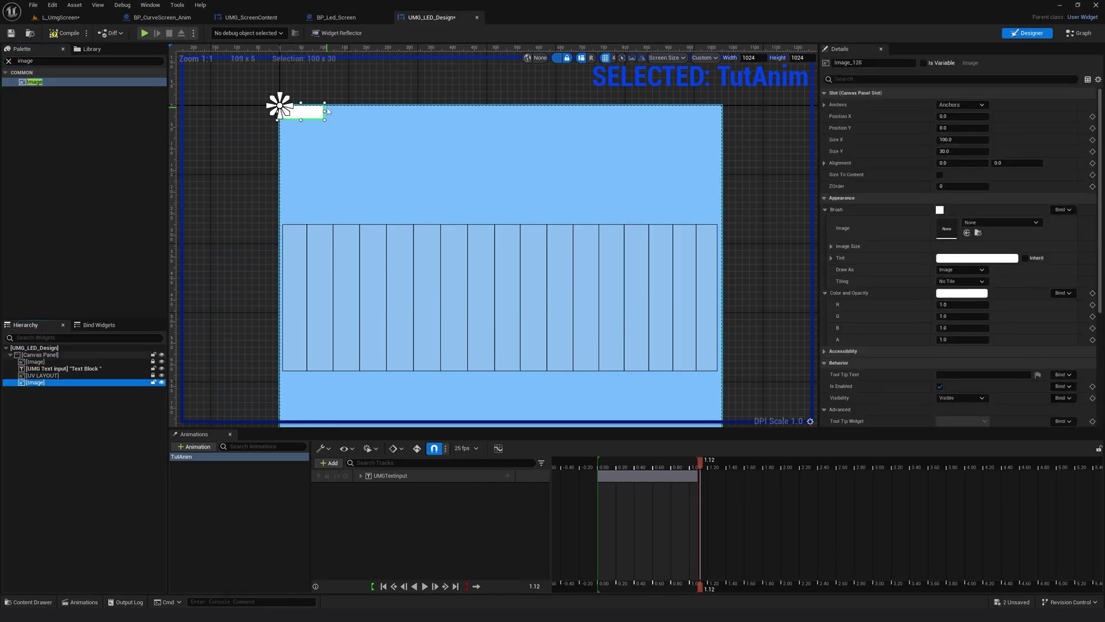
{"action": "left_click", "coordinate": [327, 108]}
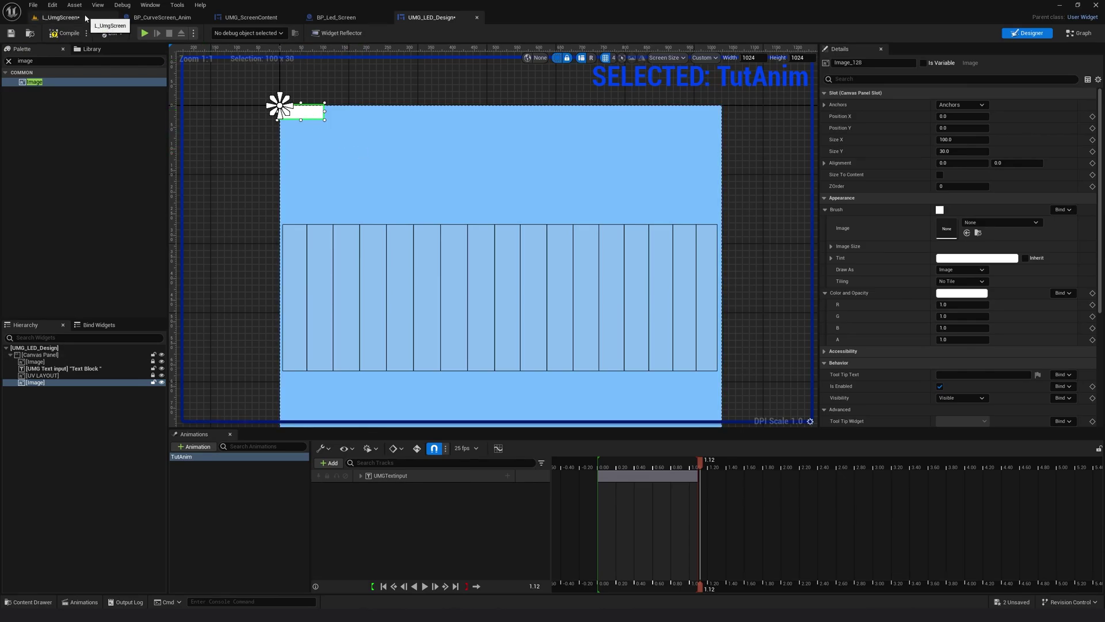
{"action": "left_click", "coordinate": [84, 18]}
Open the team logo textures folder and preview T_Cobra, T_Pirates and T_Tigers
{"action": "left_click", "coordinate": [43, 551]}
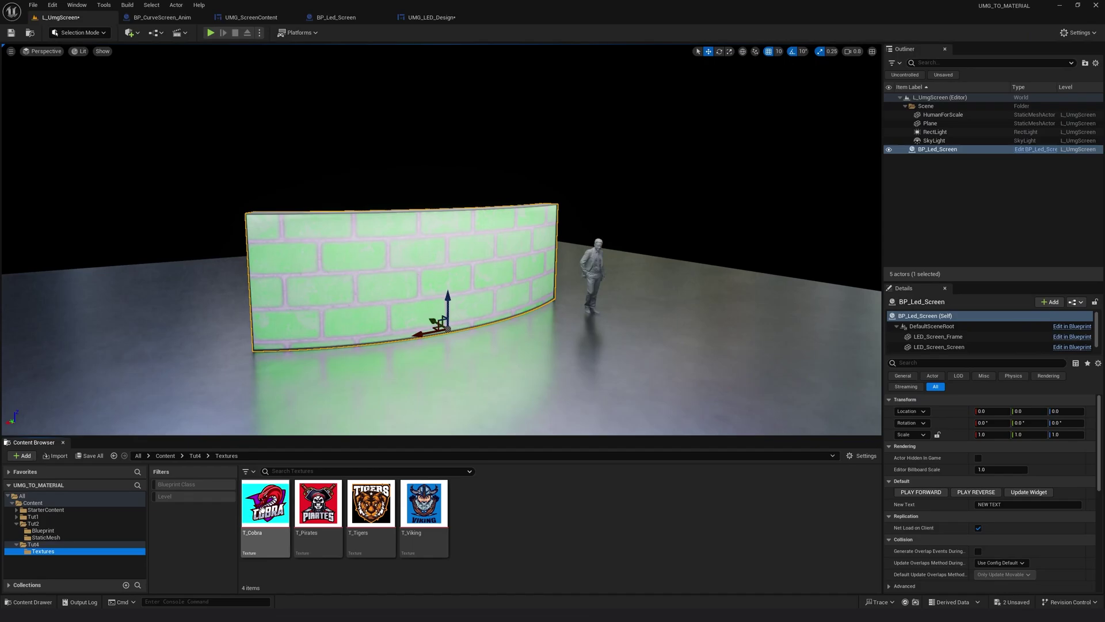
{"action": "double_click", "coordinate": [262, 509]}
{"action": "left_click", "coordinate": [308, 512]}
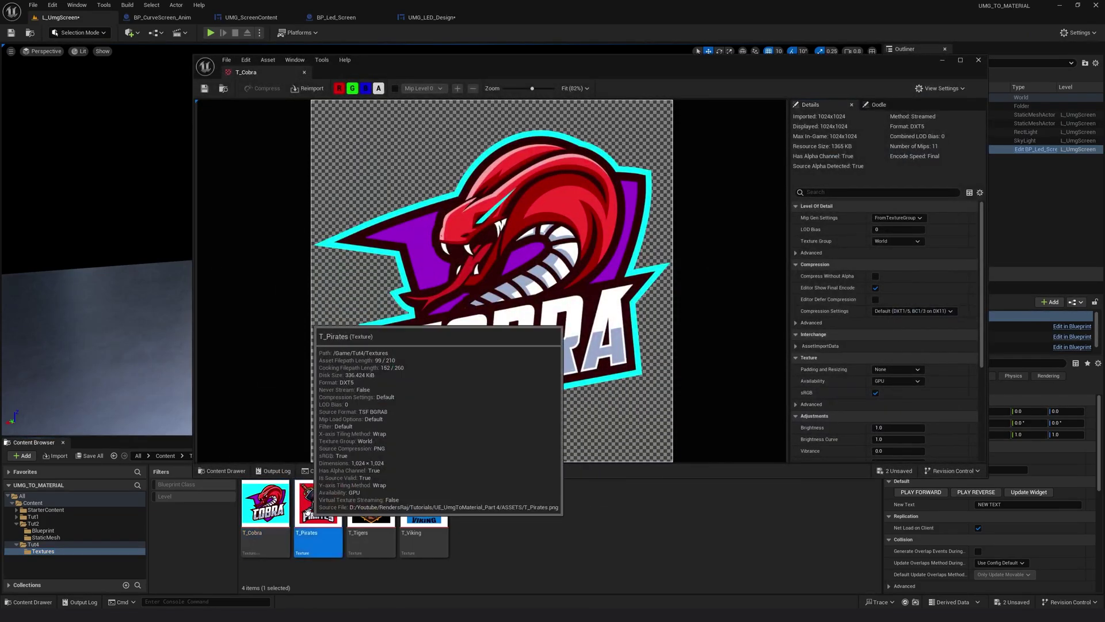
{"action": "double_click", "coordinate": [308, 512]}
{"action": "double_click", "coordinate": [364, 509]}
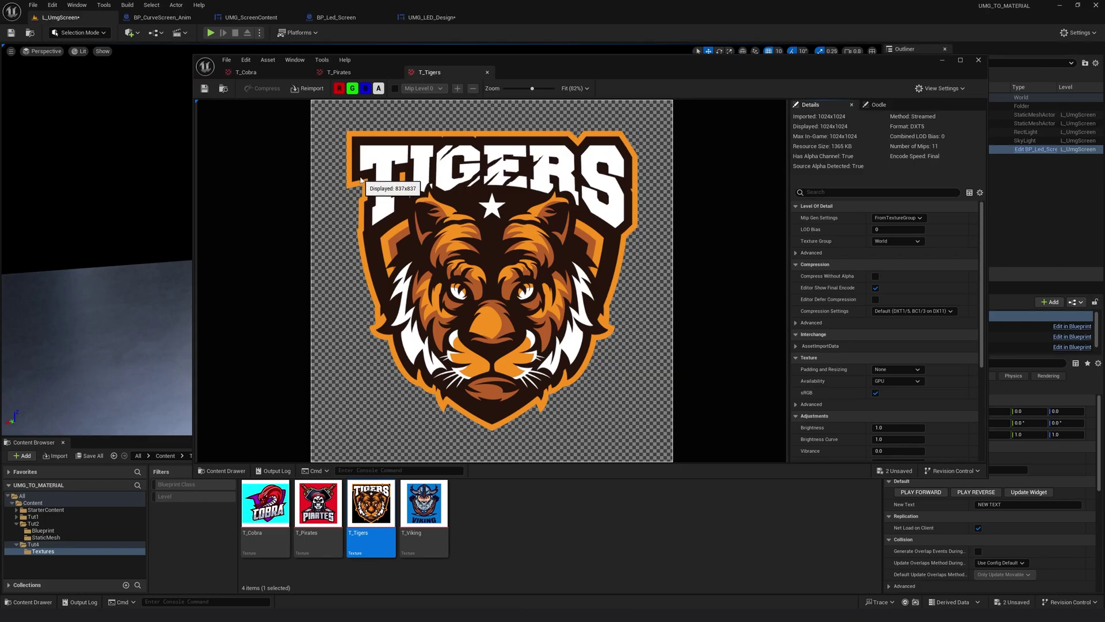
Toggle the T_Tigers R, G, B and A channels, close its preview, and return to UMG_LED_Design
{"action": "left_click", "coordinate": [339, 88]}
{"action": "left_click", "coordinate": [353, 88]}
{"action": "left_click", "coordinate": [366, 89]}
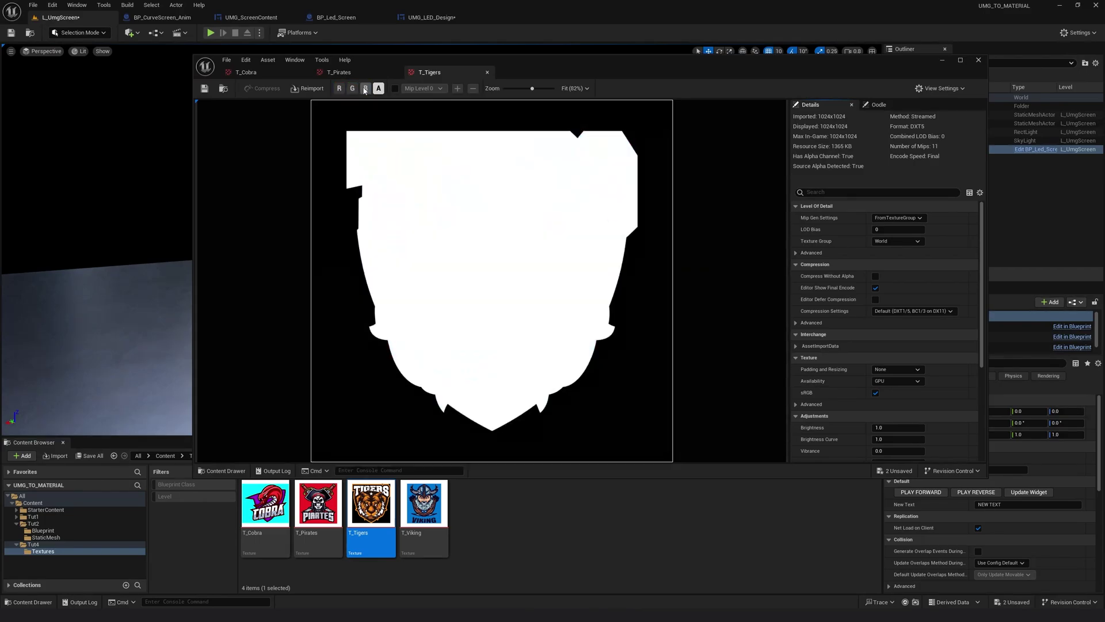
{"action": "left_click", "coordinate": [366, 88]}
{"action": "left_click", "coordinate": [353, 88]}
{"action": "left_click", "coordinate": [339, 88]}
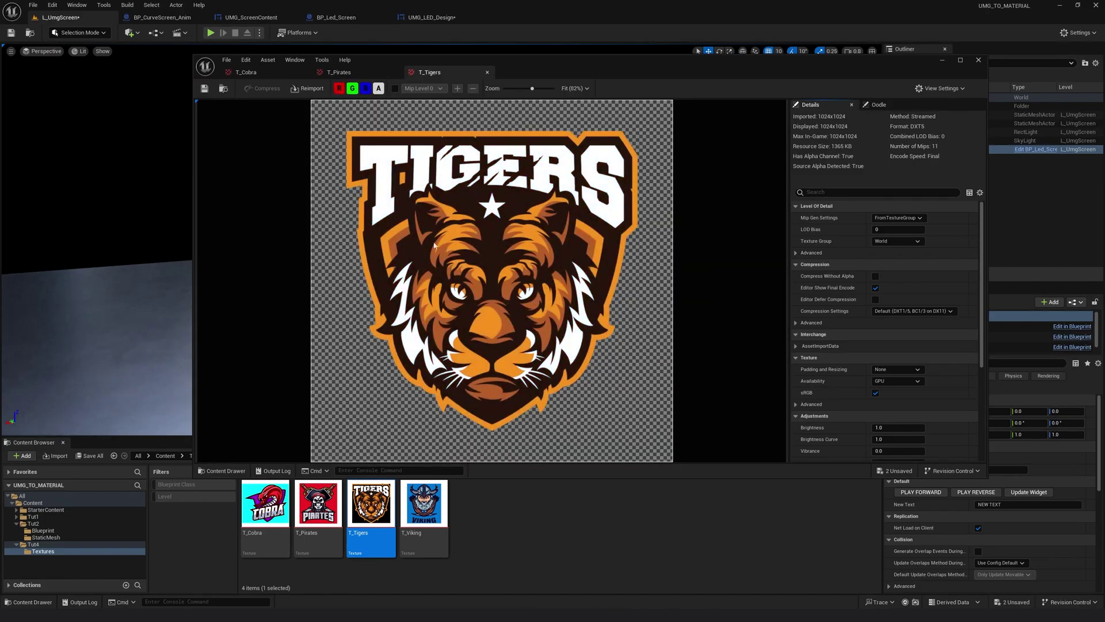
{"action": "left_click", "coordinate": [443, 26]}
{"action": "left_click", "coordinate": [439, 19]}
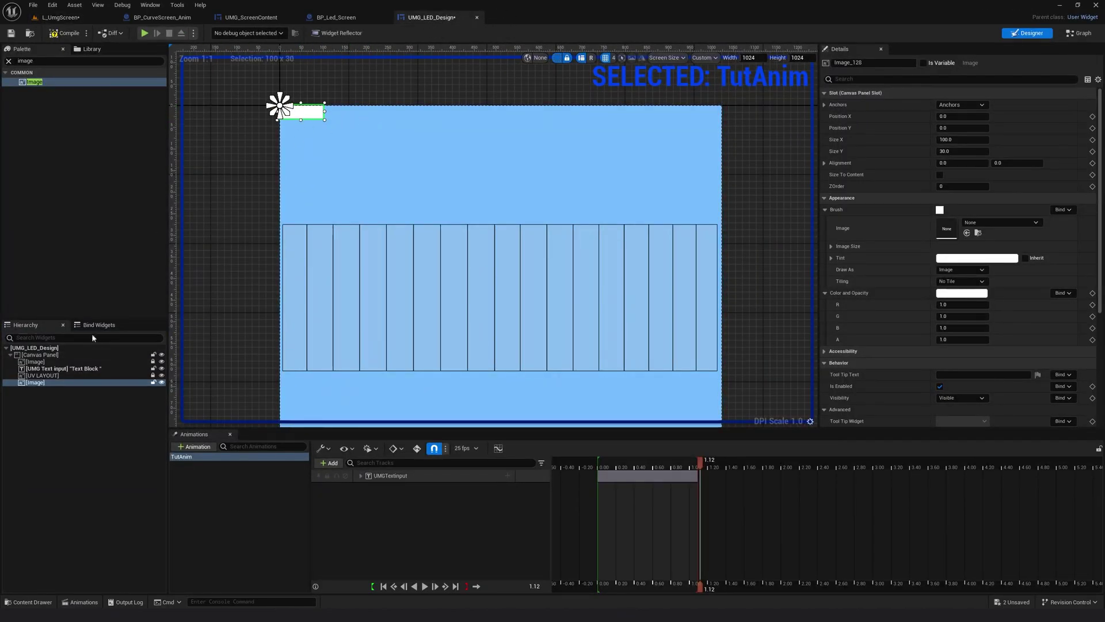
Rename the new image widget to TeamLogo
{"action": "left_click", "coordinate": [36, 382]}
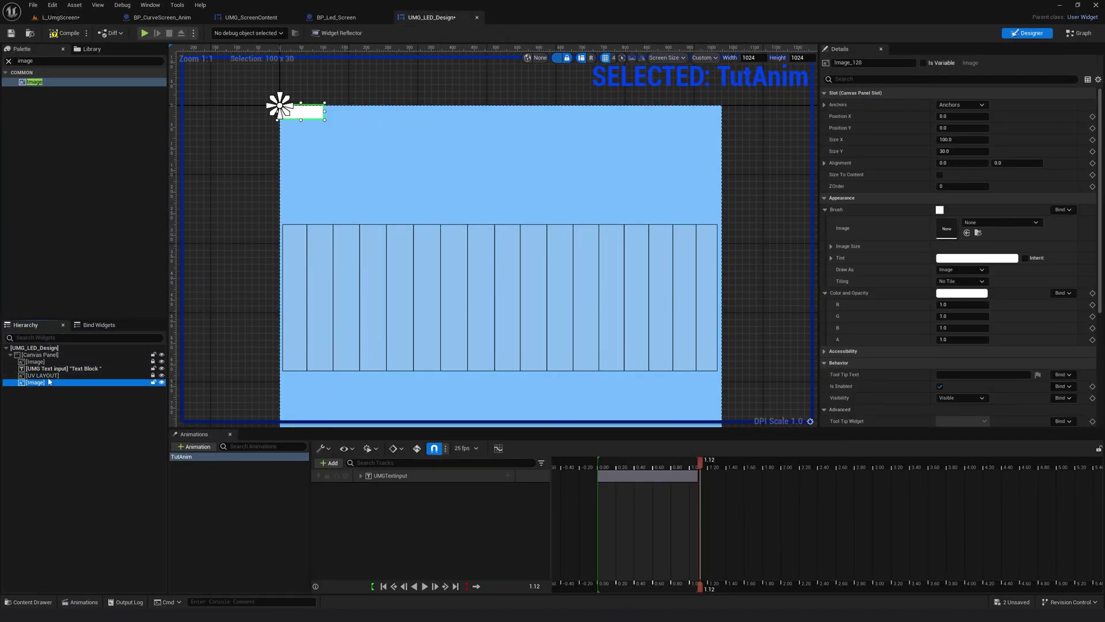
{"action": "left_click", "coordinate": [35, 383]}
{"action": "type", "text": "Team"}
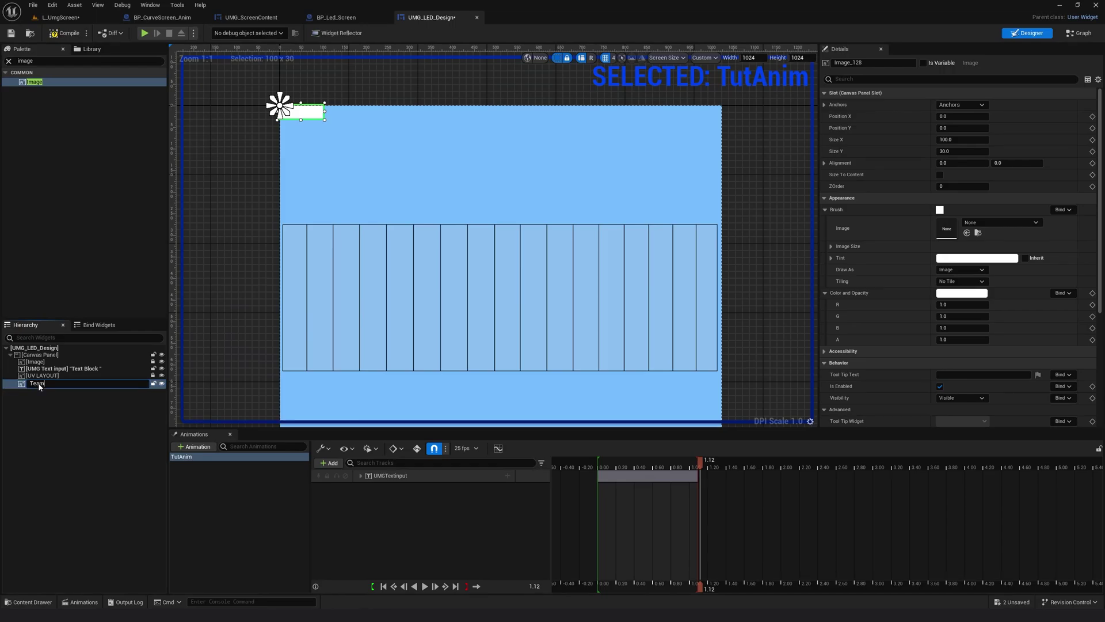
{"action": "type", "text": "Logo"}
{"action": "key", "text": "Return"}
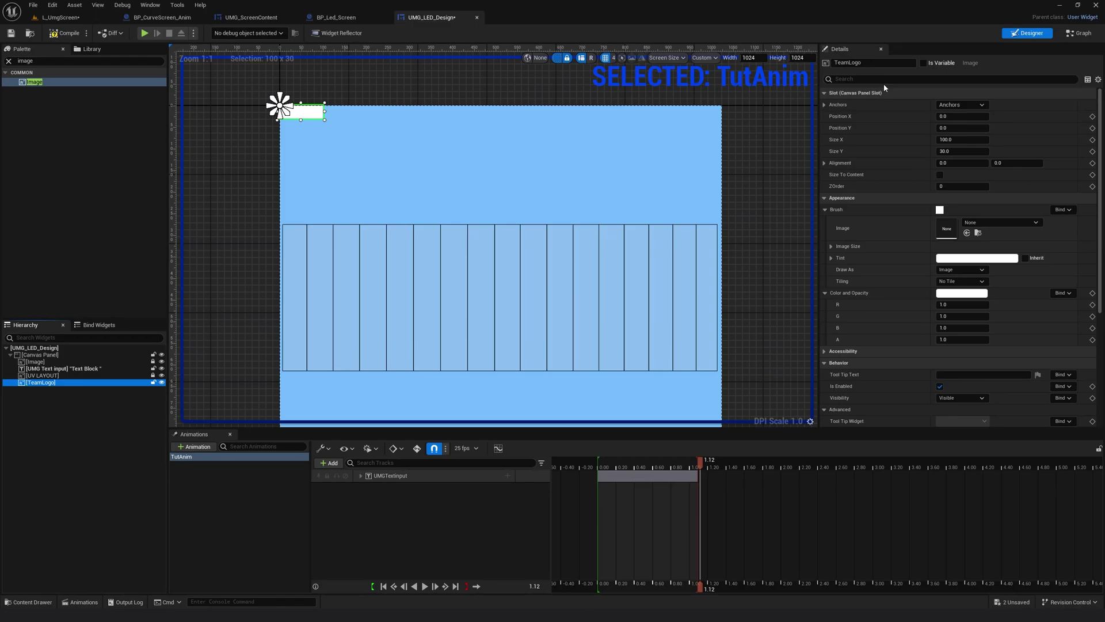
Set TeamLogo's Brush image to T_Cobra, enable Size To Content, and hide it in the designer
{"action": "left_click", "coordinate": [825, 209]}
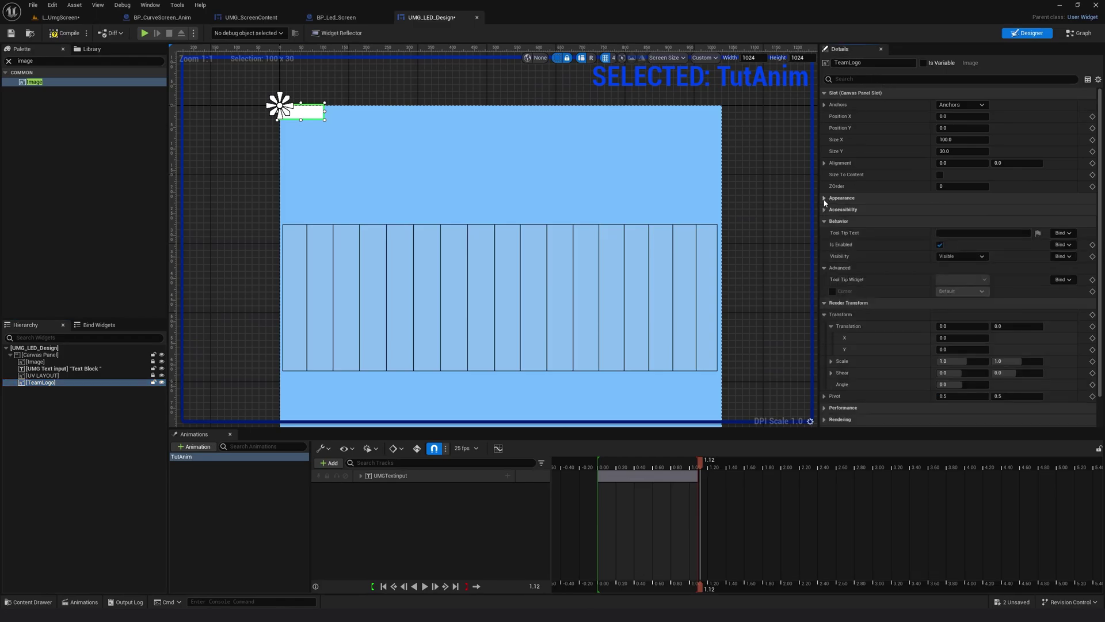
{"action": "left_click", "coordinate": [825, 210]}
{"action": "left_click", "coordinate": [1000, 224]}
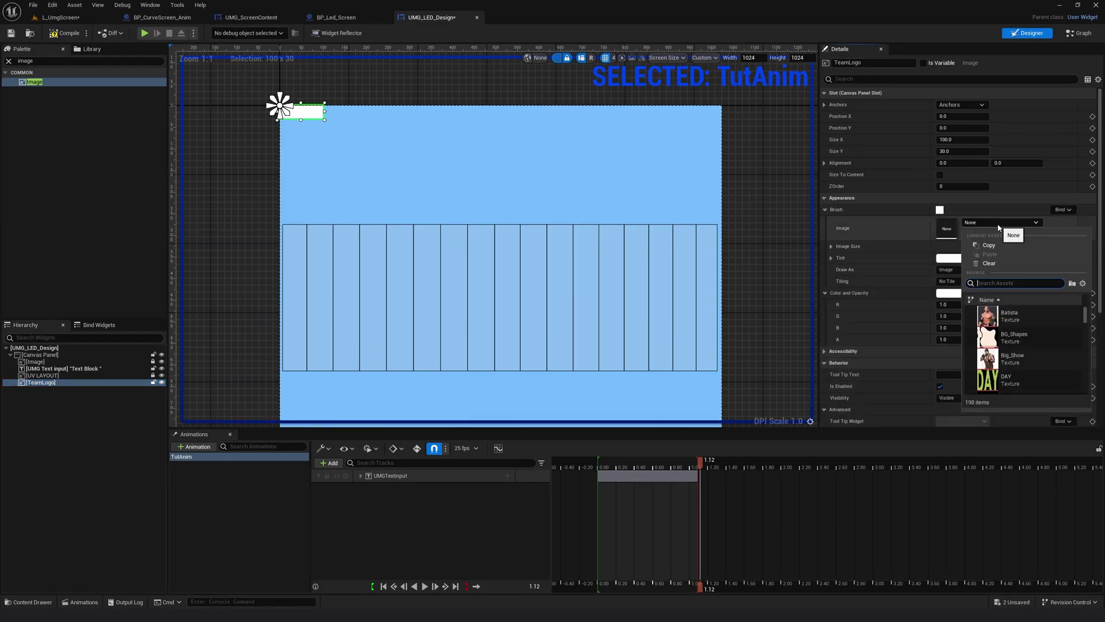
{"action": "type", "text": "T_"}
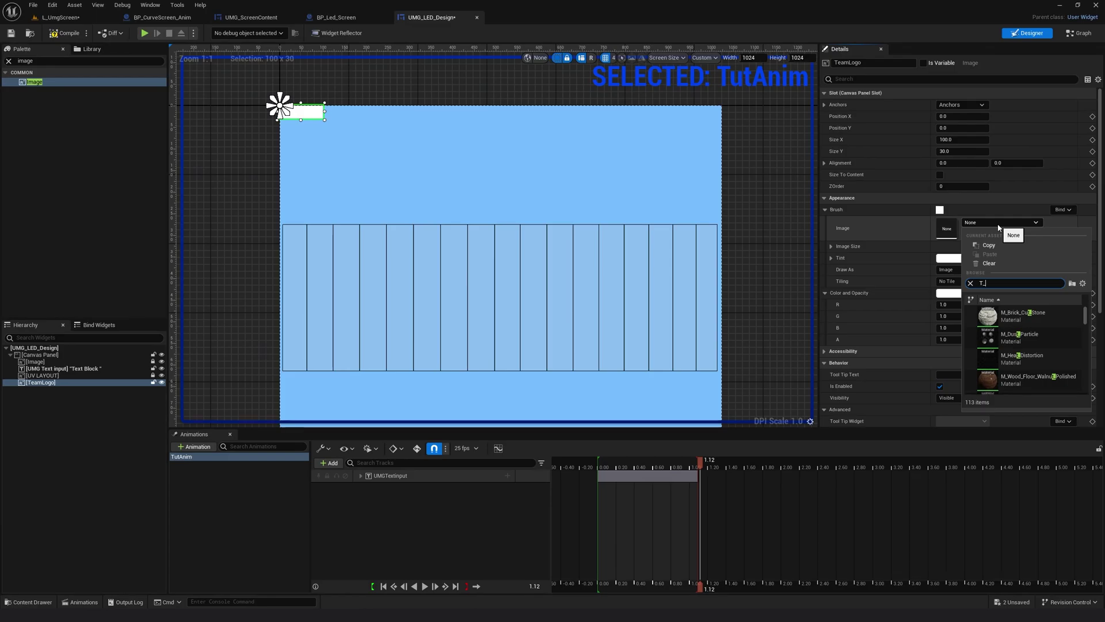
{"action": "type", "text": "co"}
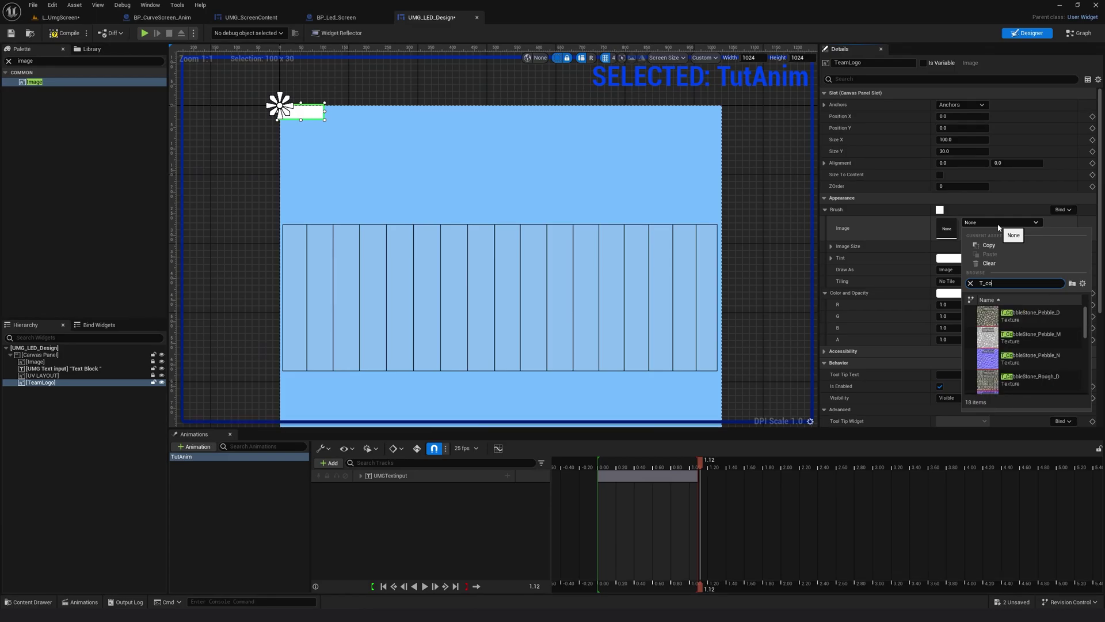
{"action": "type", "text": "bra"}
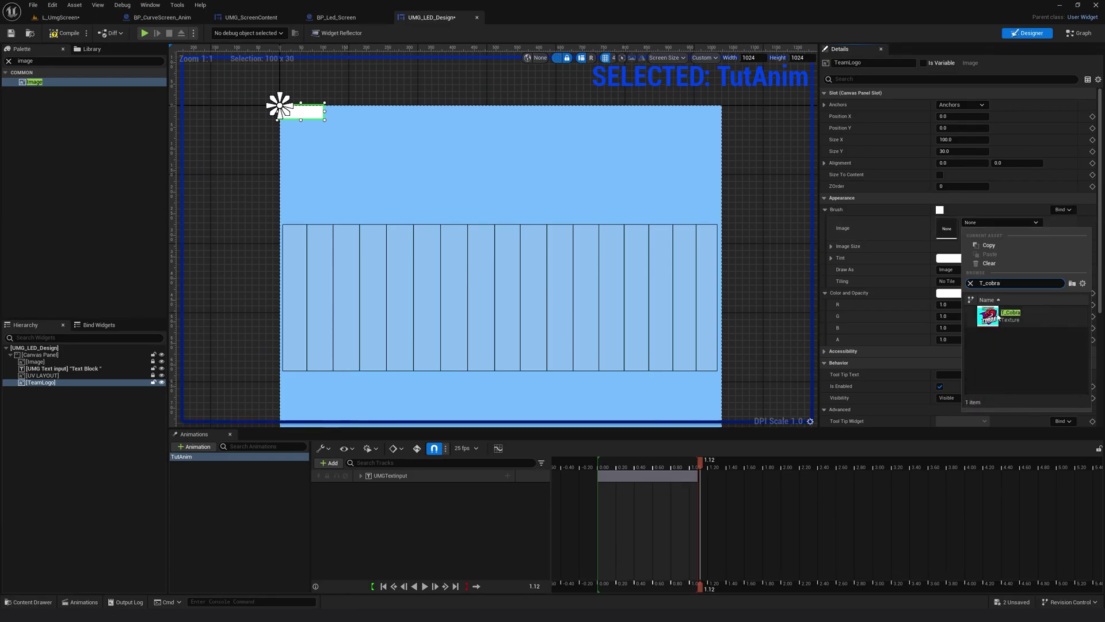
{"action": "left_click", "coordinate": [994, 317]}
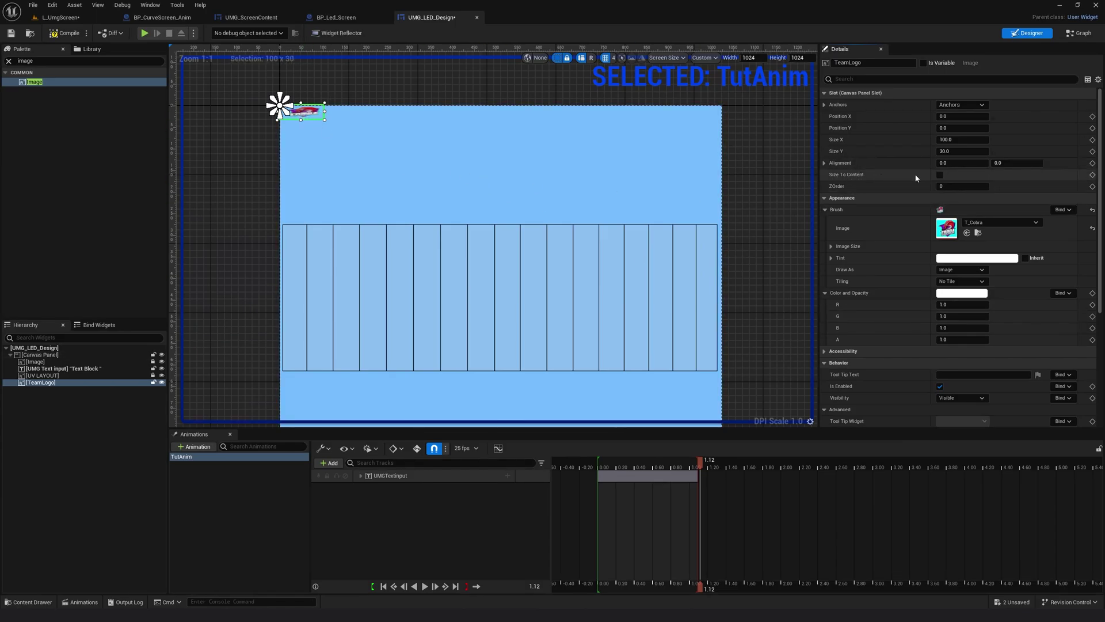
{"action": "left_click", "coordinate": [940, 176]}
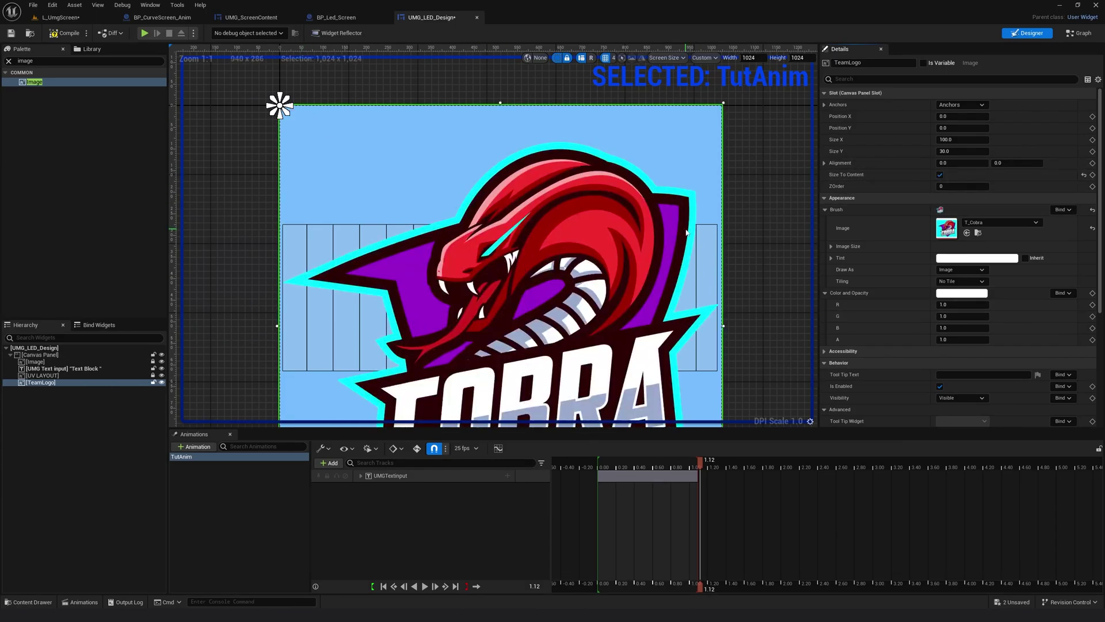
{"action": "scroll", "coordinate": [638, 271], "scroll_direction": "down", "scroll_amount": 3}
{"action": "scroll", "coordinate": [743, 295], "scroll_direction": "up", "scroll_amount": 1}
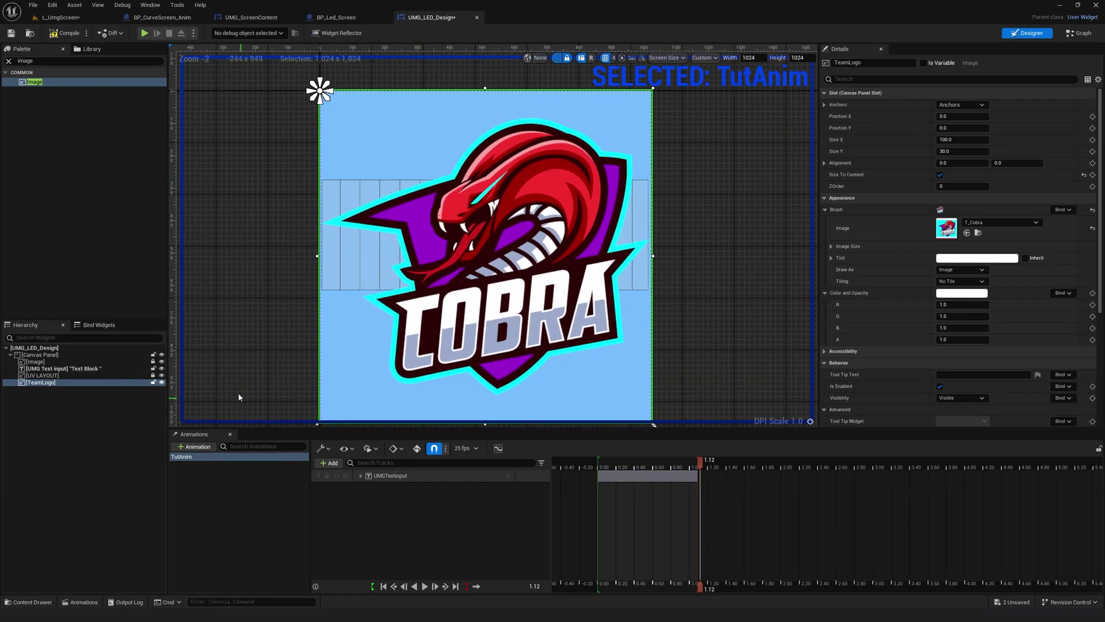
{"action": "left_click", "coordinate": [162, 382]}
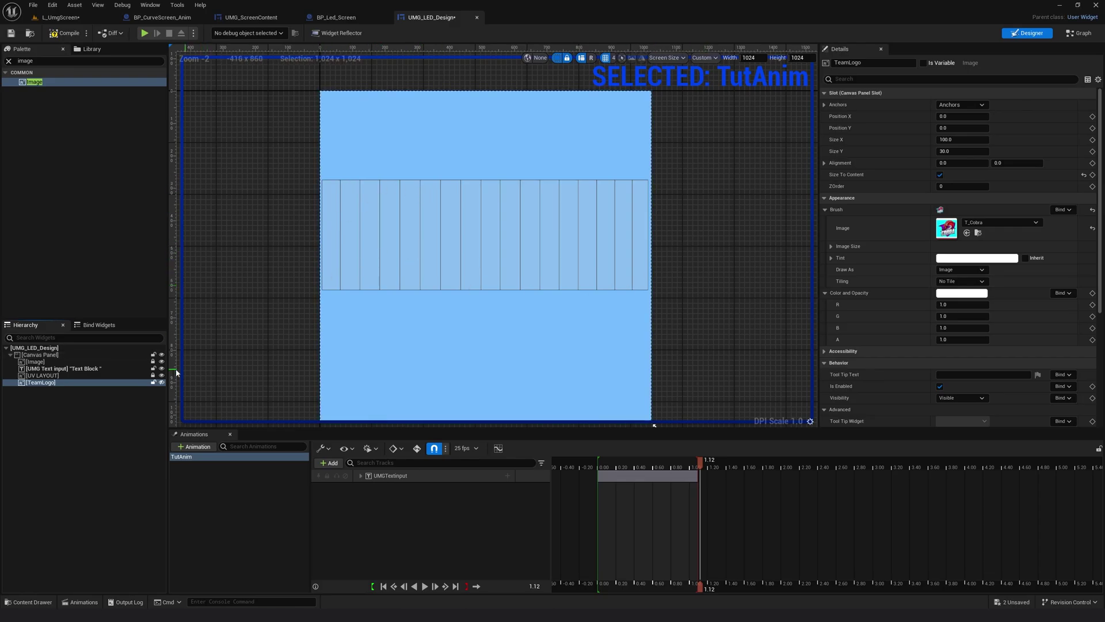
Unhide TeamLogo, set its render scale to 0.5 by 0.5, and nudge it upward
{"action": "left_click", "coordinate": [161, 382]}
{"action": "left_click", "coordinate": [34, 383]}
{"action": "scroll", "coordinate": [882, 271], "scroll_direction": "down", "scroll_amount": 5}
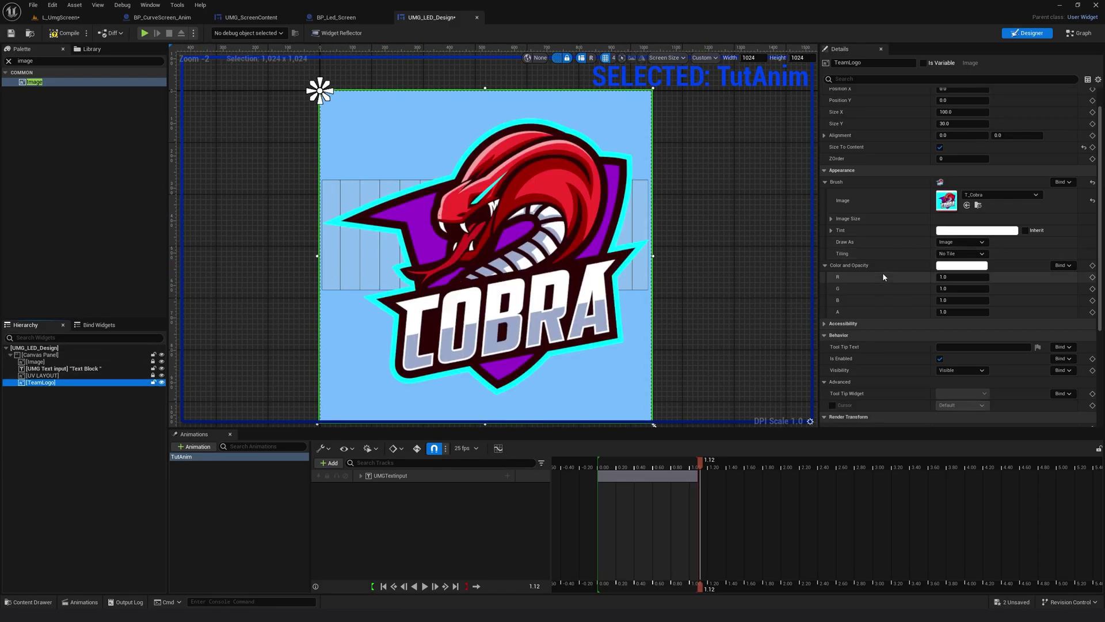
{"action": "left_click", "coordinate": [839, 278]}
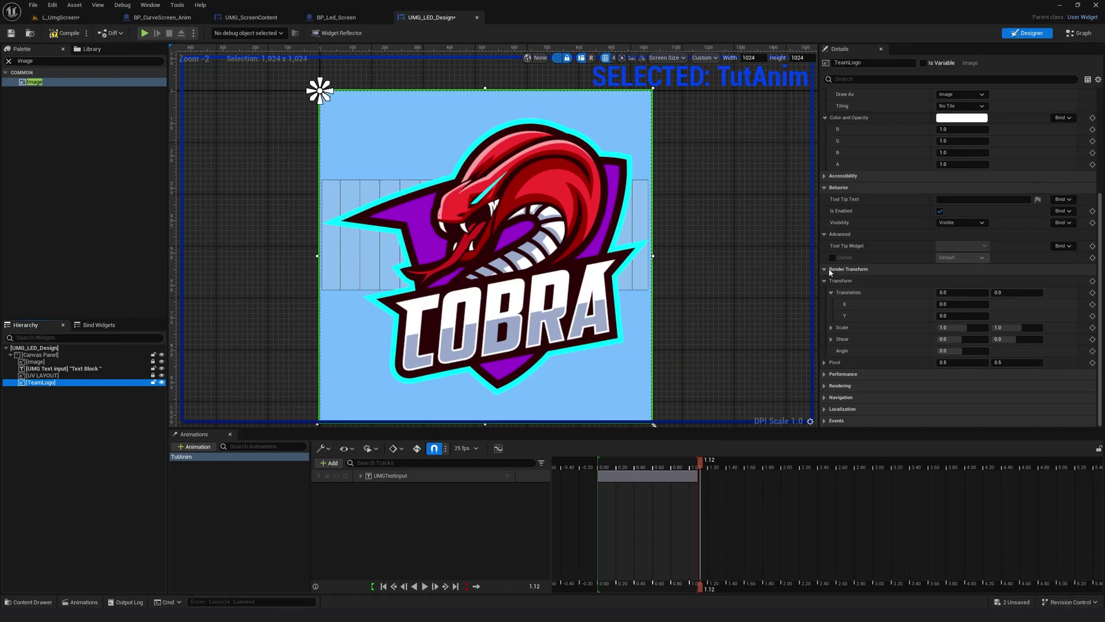
{"action": "left_click", "coordinate": [824, 363]}
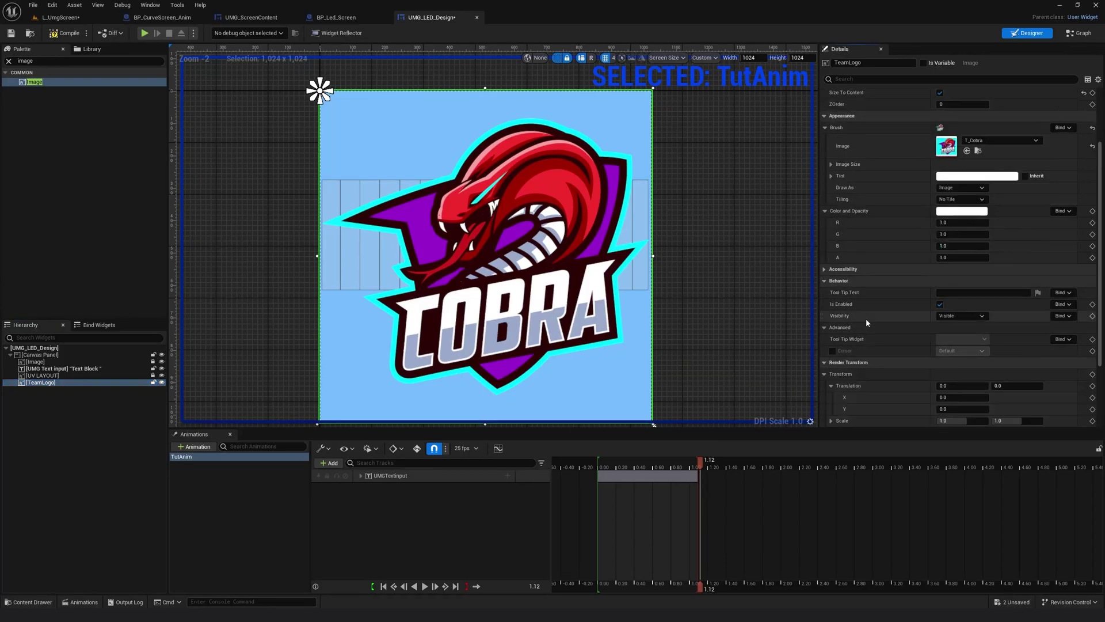
{"action": "scroll", "coordinate": [866, 318], "scroll_direction": "down", "scroll_amount": 2}
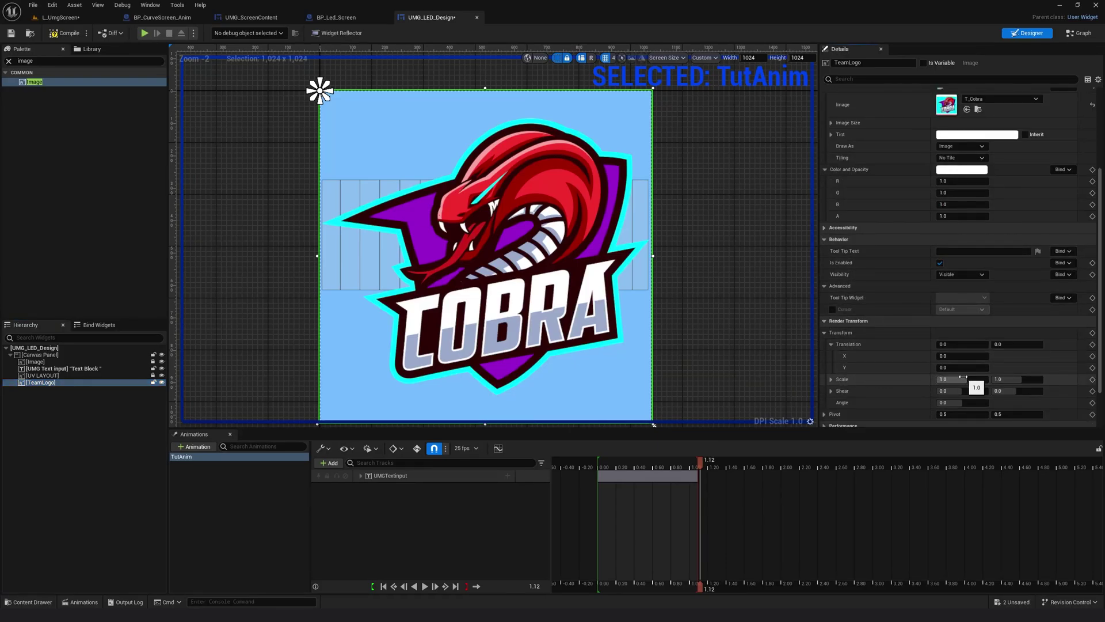
{"action": "type", "text": "0.5"}
{"action": "key", "text": "Return"}
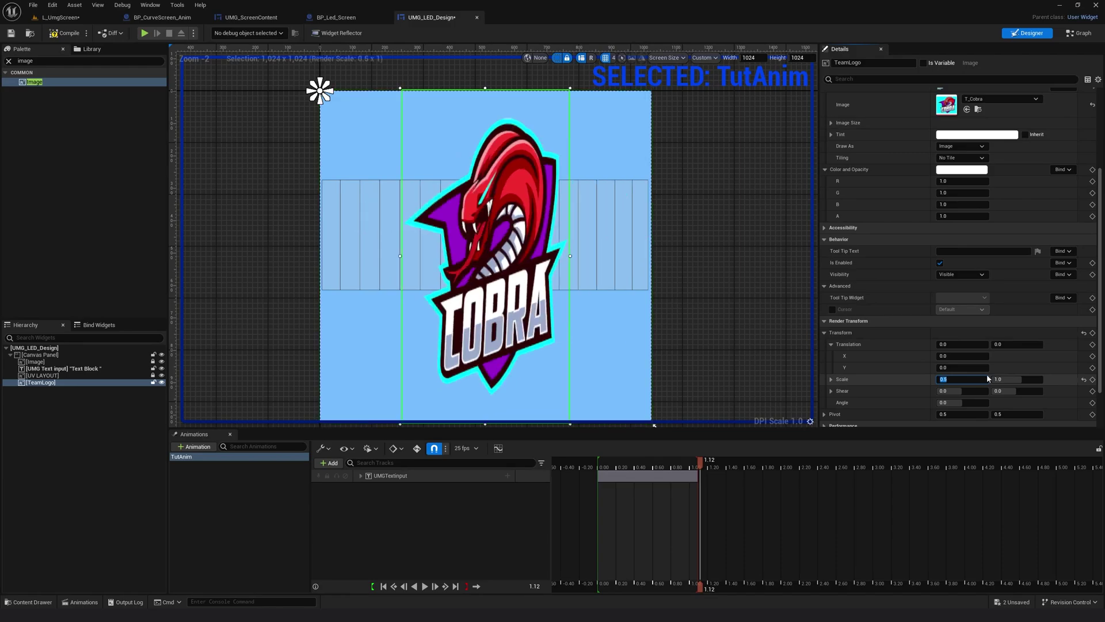
{"action": "type", "text": "0.5"}
{"action": "key", "text": "Return"}
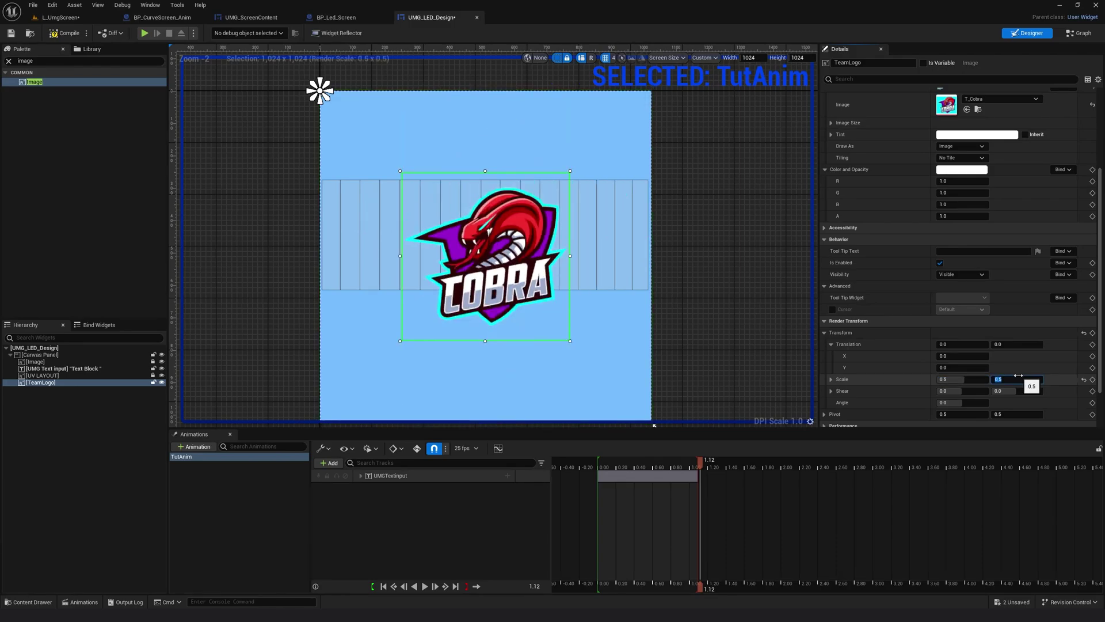
{"action": "left_click_drag", "start_coordinate": [485, 255], "coordinate": [491, 229]}
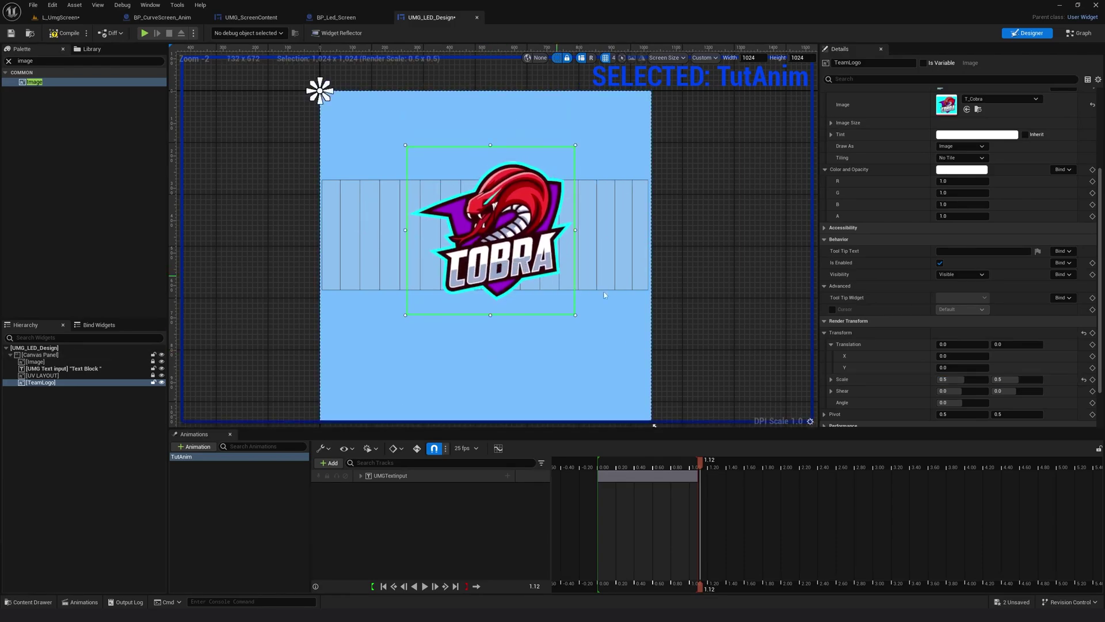
Reduce TeamLogo's render scale to 0.2 by 0.2 and place it just above the Text Block
{"action": "left_click", "coordinate": [962, 378]}
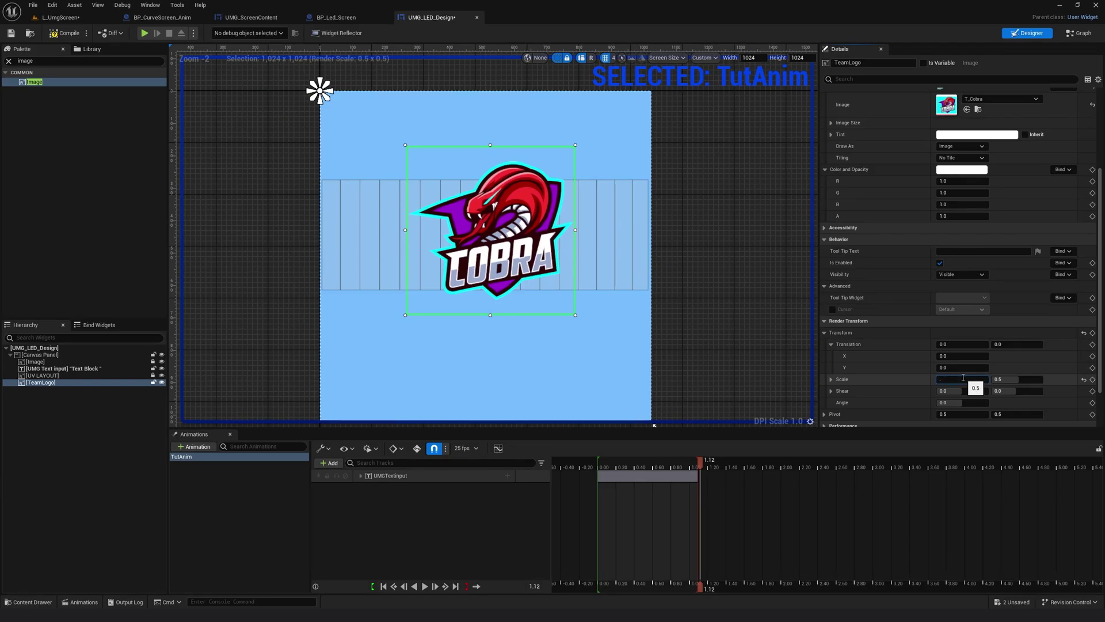
{"action": "type", "text": "0.2"}
{"action": "key", "text": "Return"}
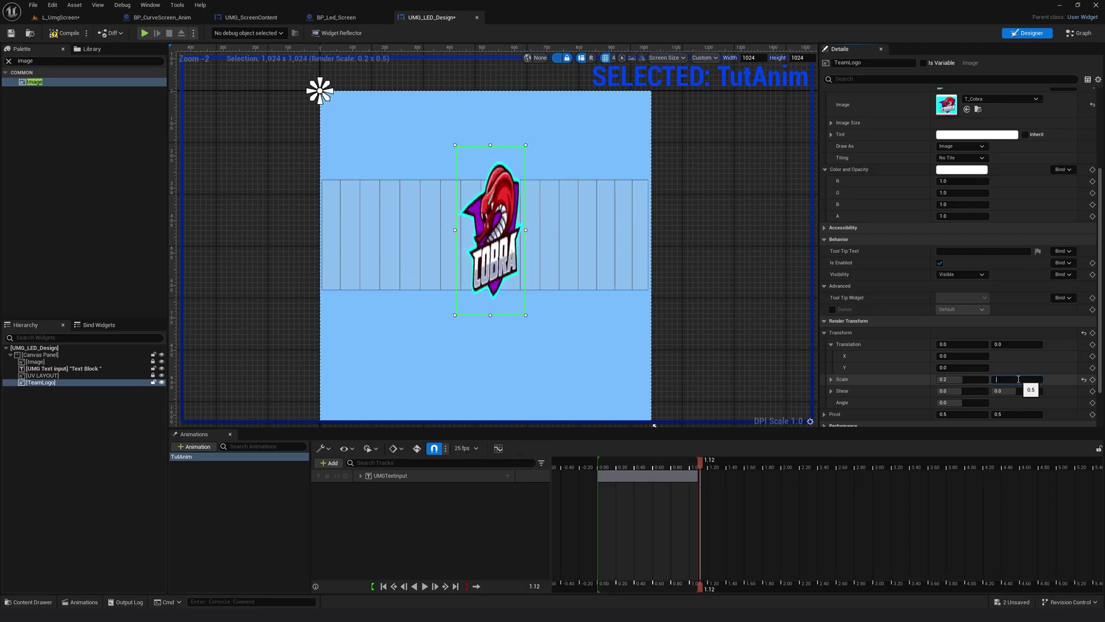
{"action": "type", "text": "0.2"}
{"action": "key", "text": "Return"}
{"action": "scroll", "coordinate": [597, 338], "scroll_direction": "up", "scroll_amount": 1}
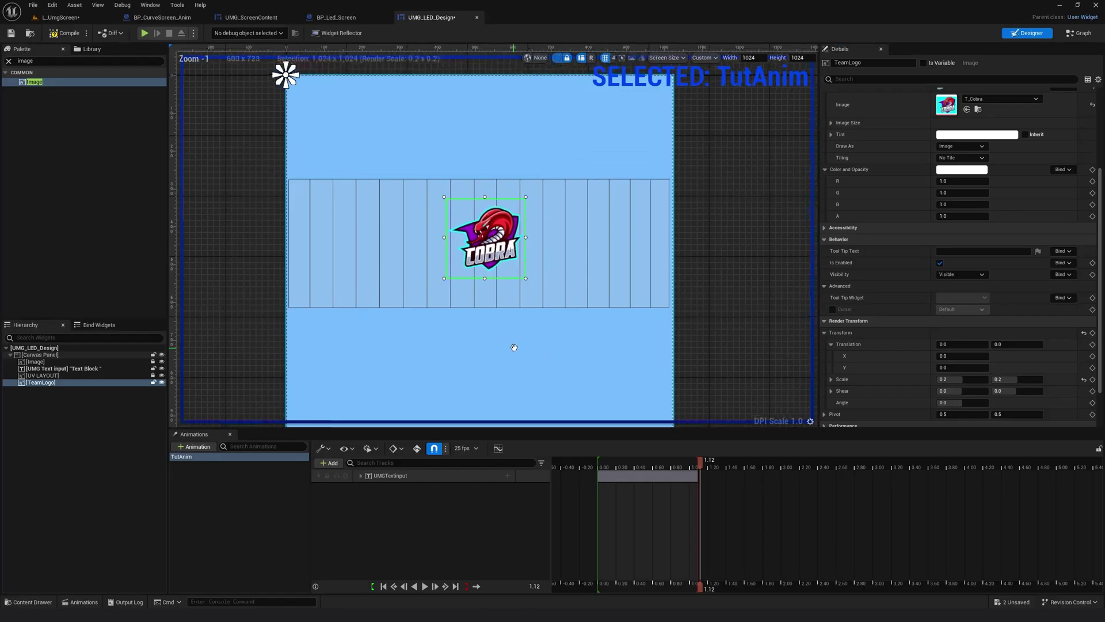
{"action": "scroll", "coordinate": [490, 337], "scroll_direction": "up", "scroll_amount": 1}
{"action": "mouse_move", "coordinate": [544, 262]}
{"action": "left_mouse_down"}
{"action": "mouse_move", "coordinate": [490, 208]}
{"action": "mouse_move", "coordinate": [535, 267]}
{"action": "left_mouse_up"}
{"action": "mouse_move", "coordinate": [699, 460]}
{"action": "left_mouse_down"}
{"action": "mouse_move", "coordinate": [589, 464]}
{"action": "mouse_move", "coordinate": [703, 460]}
{"action": "mouse_move", "coordinate": [606, 461]}
{"action": "mouse_move", "coordinate": [689, 460]}
{"action": "left_mouse_up"}
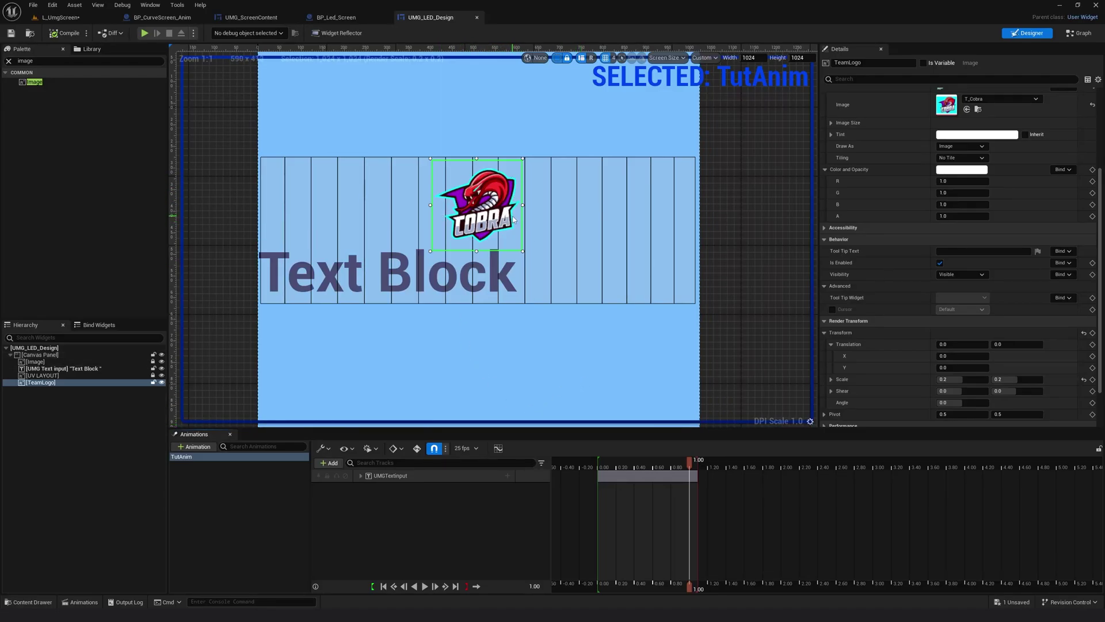
Save UMG_LED_Design, then select the LED screen actor and update its widget in play mode
{"action": "left_click", "coordinate": [64, 32]}
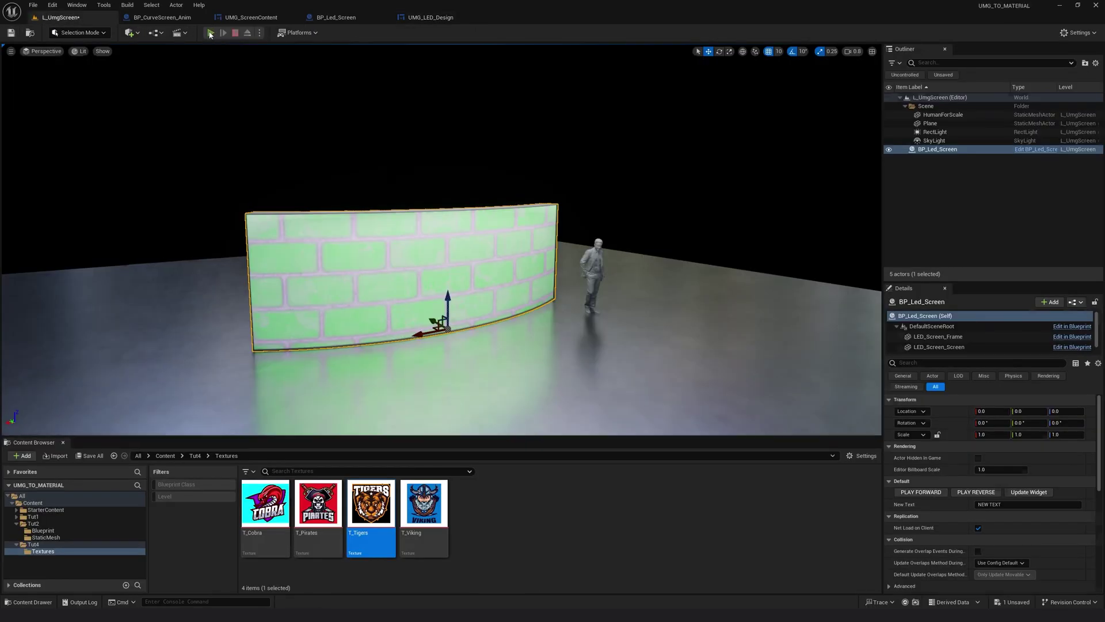
{"action": "left_click", "coordinate": [939, 149]}
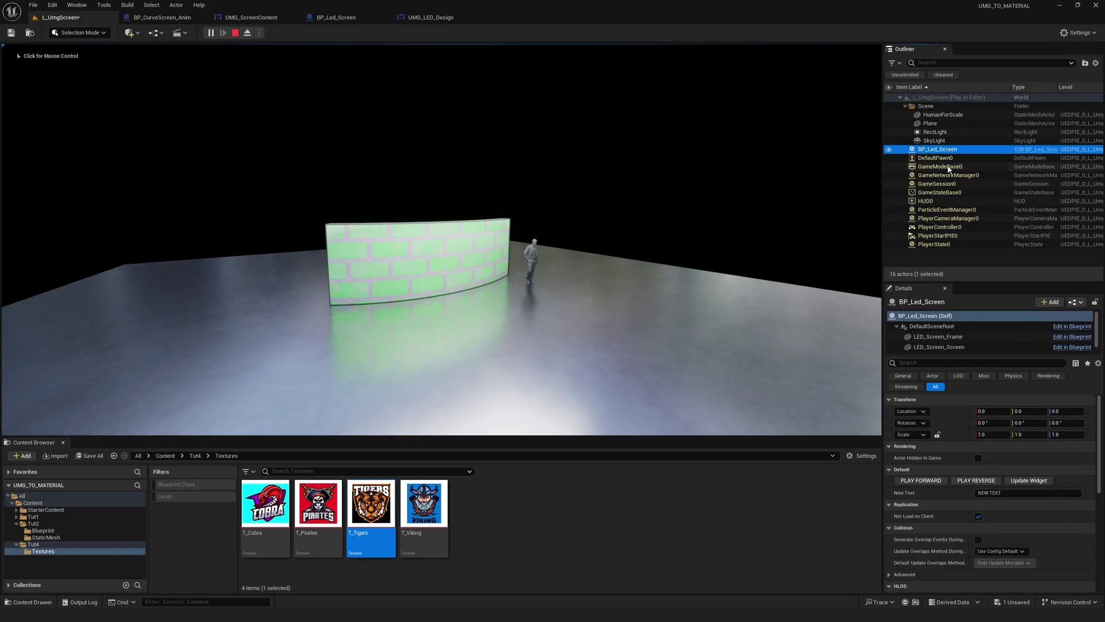
{"action": "left_click", "coordinate": [1028, 480]}
Move the play camera toward the LED screen and play its animation forward, reverse, and forward
{"action": "left_click", "coordinate": [438, 242]}
{"action": "key", "text": "w"}
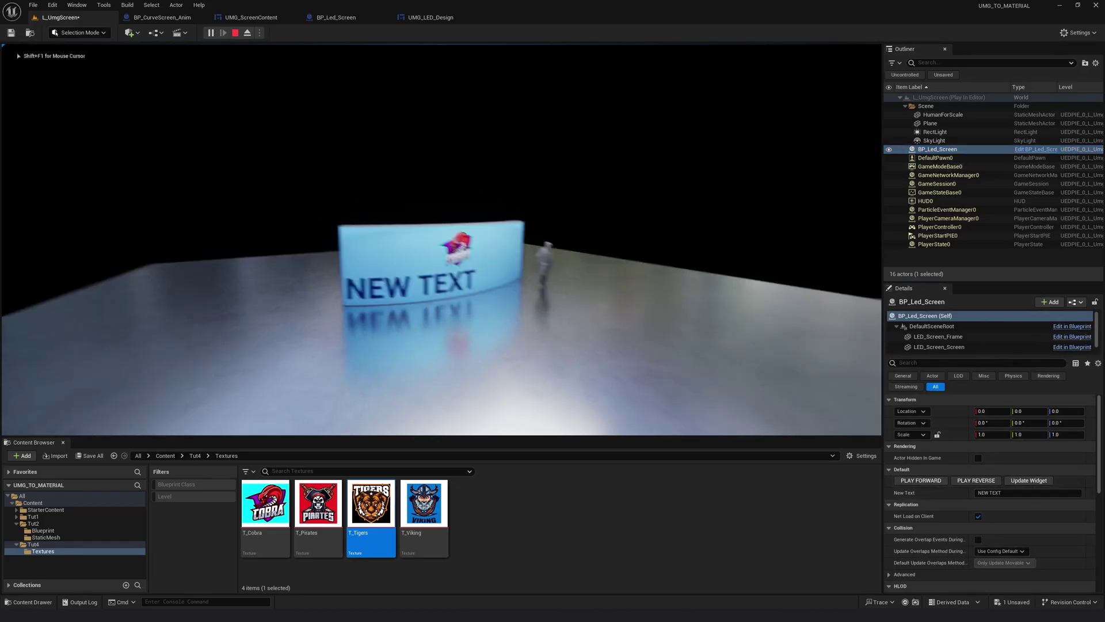
{"action": "key", "text": "w"}
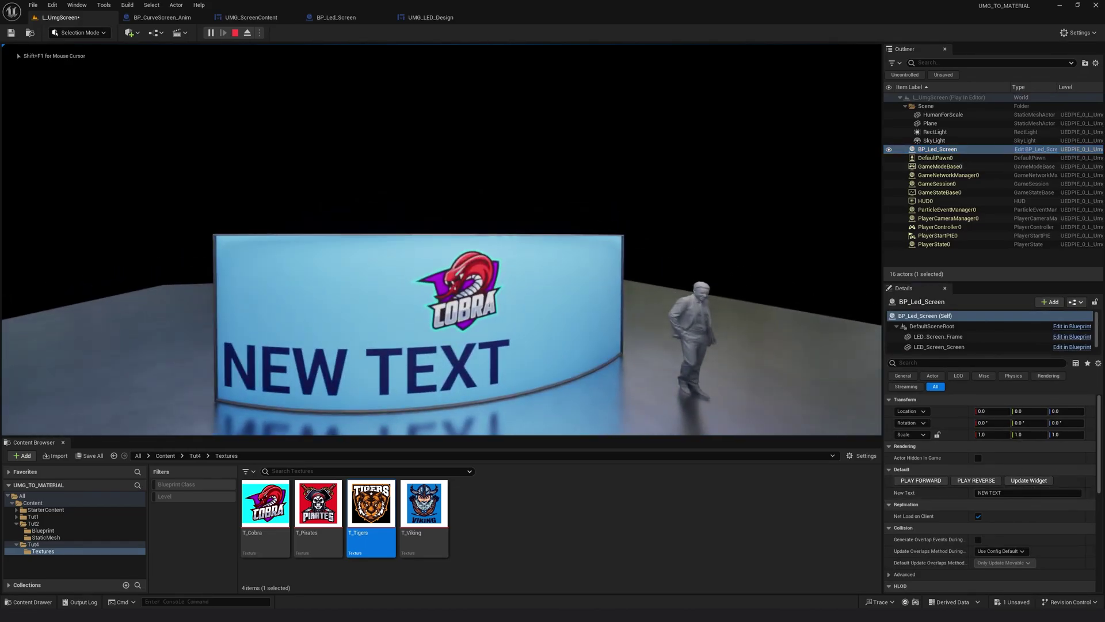
{"action": "key", "text": "s"}
{"action": "key", "text": "shift+F1"}
{"action": "left_click", "coordinate": [919, 481]}
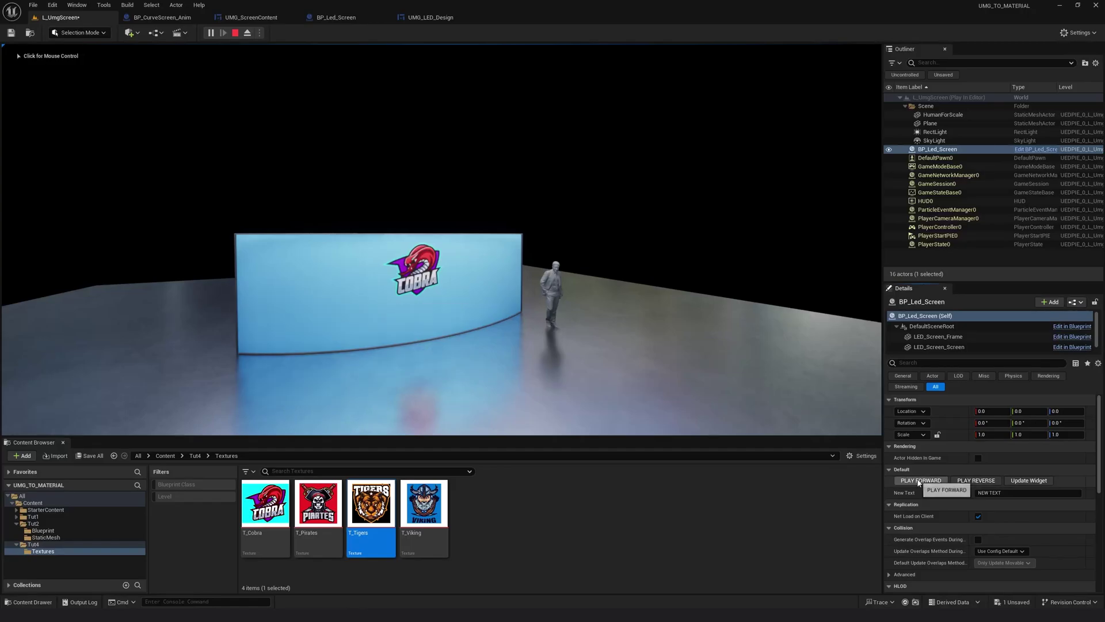
{"action": "left_click", "coordinate": [973, 482]}
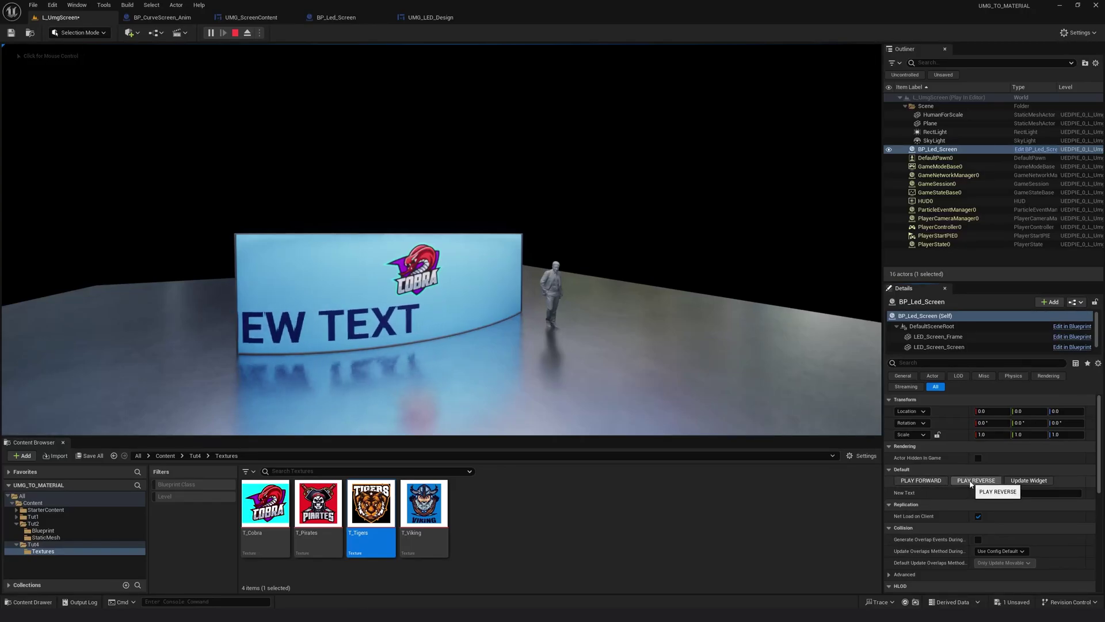
{"action": "left_click", "coordinate": [927, 482]}
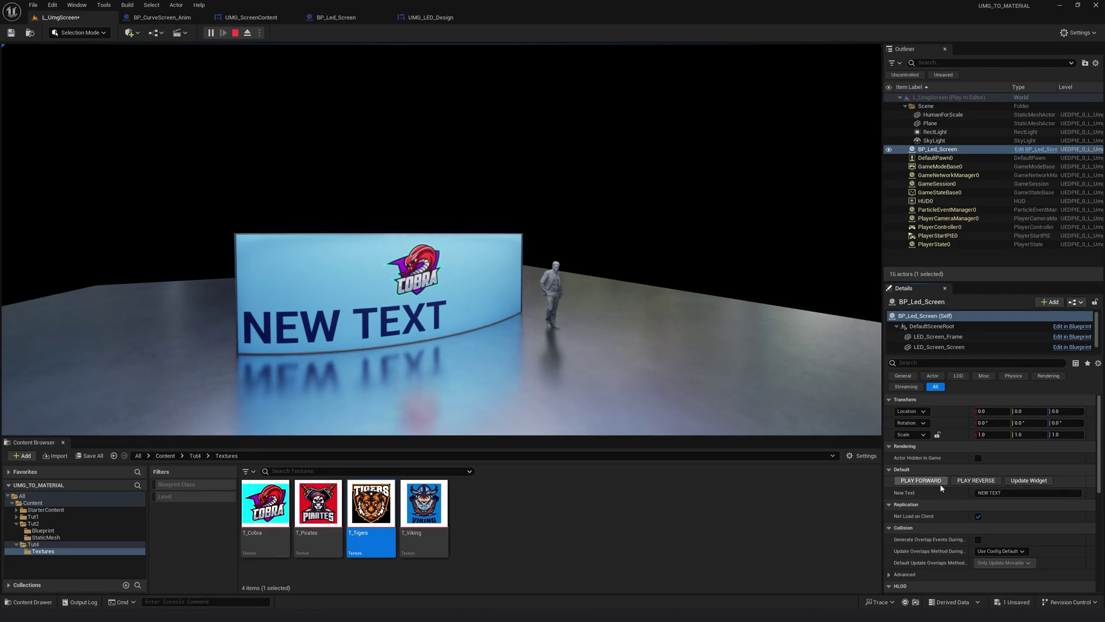
Set the screen's New Text to 13245 and stop the play session
{"action": "left_click", "coordinate": [996, 493]}
{"action": "type", "text": "13245"}
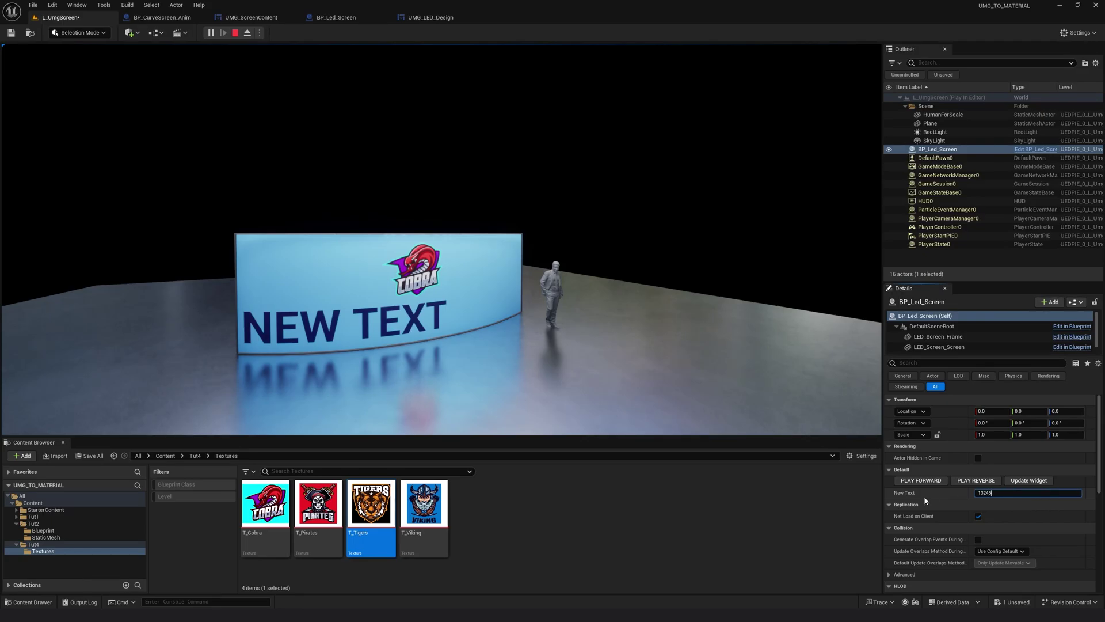
{"action": "key", "text": "Return"}
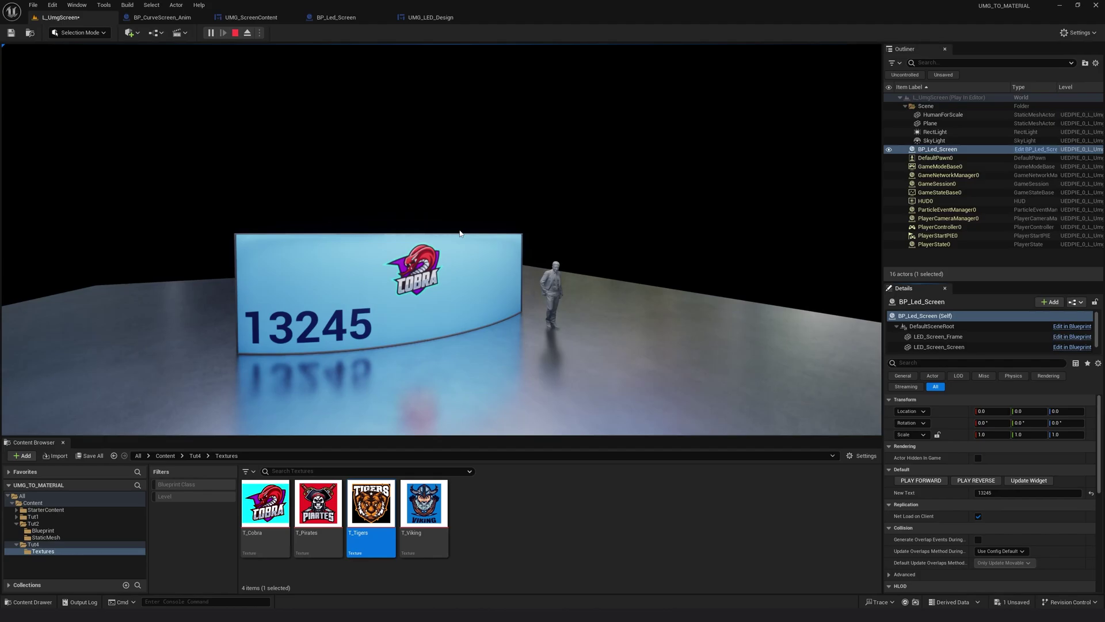
{"action": "left_click", "coordinate": [236, 33]}
Flag the TeamLogo image as a variable in UMG_LED_Design, compile, and switch to BP_Led_Screen
{"action": "left_click", "coordinate": [430, 18]}
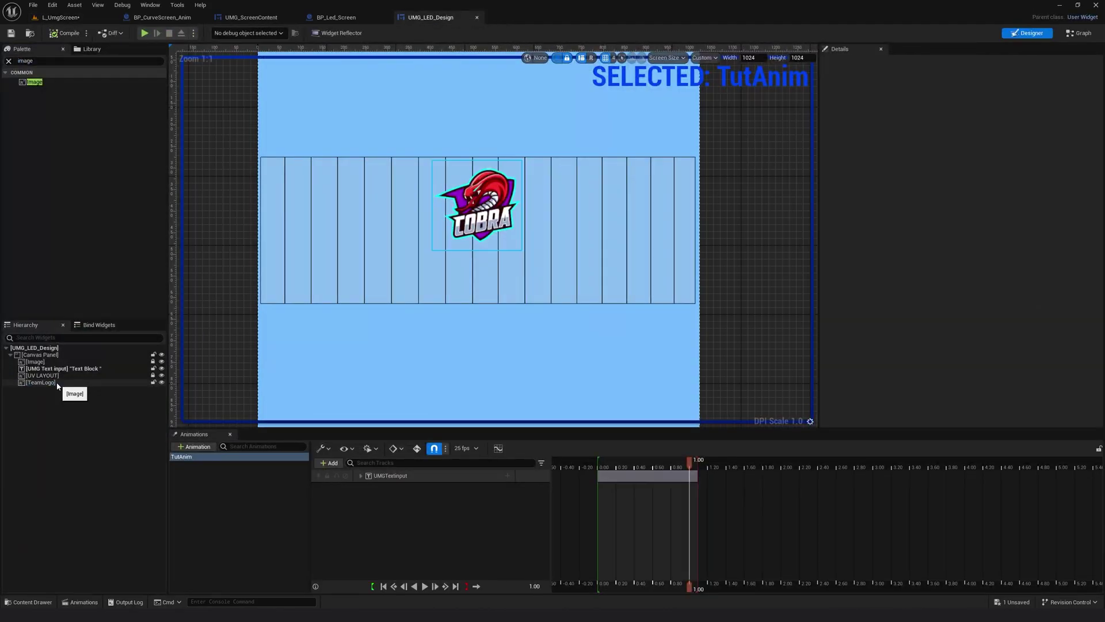
{"action": "left_click", "coordinate": [37, 383]}
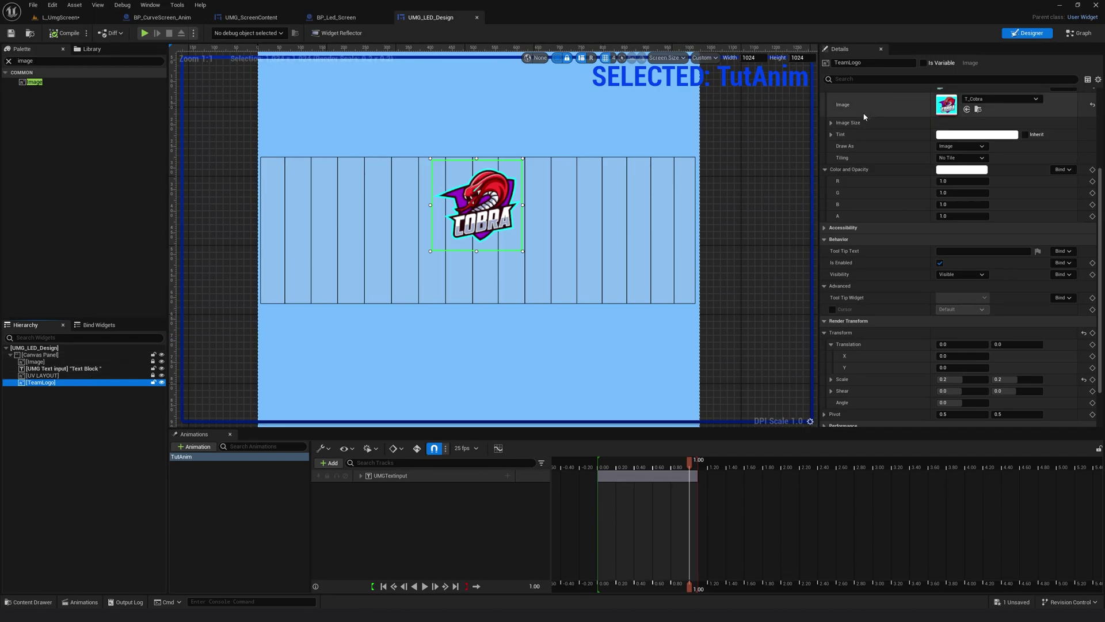
{"action": "left_click", "coordinate": [924, 62]}
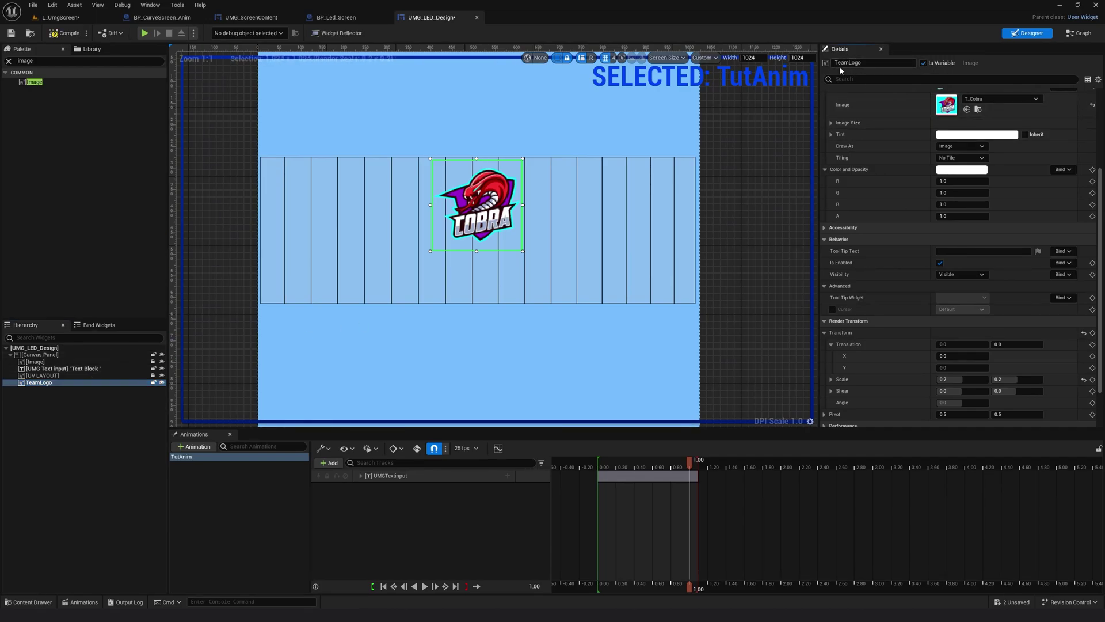
{"action": "left_click", "coordinate": [67, 34]}
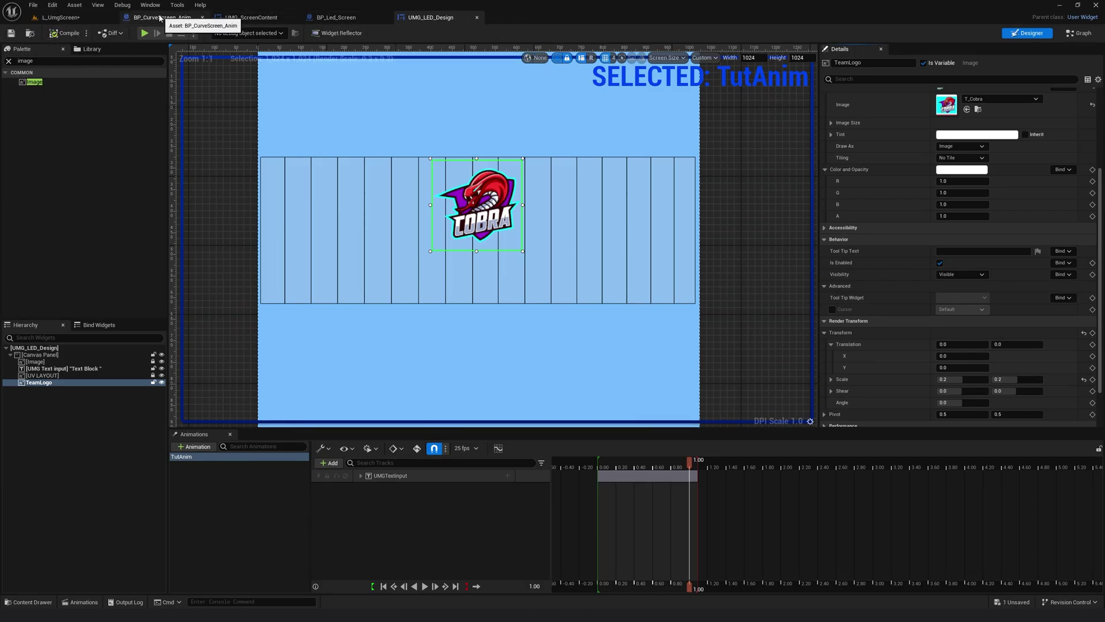
{"action": "left_click", "coordinate": [349, 17]}
Open BP_Led_Screen's Event Graph and bring the Cast and SET nodes into view
{"action": "left_click_drag", "start_coordinate": [491, 184], "coordinate": [279, 130]}
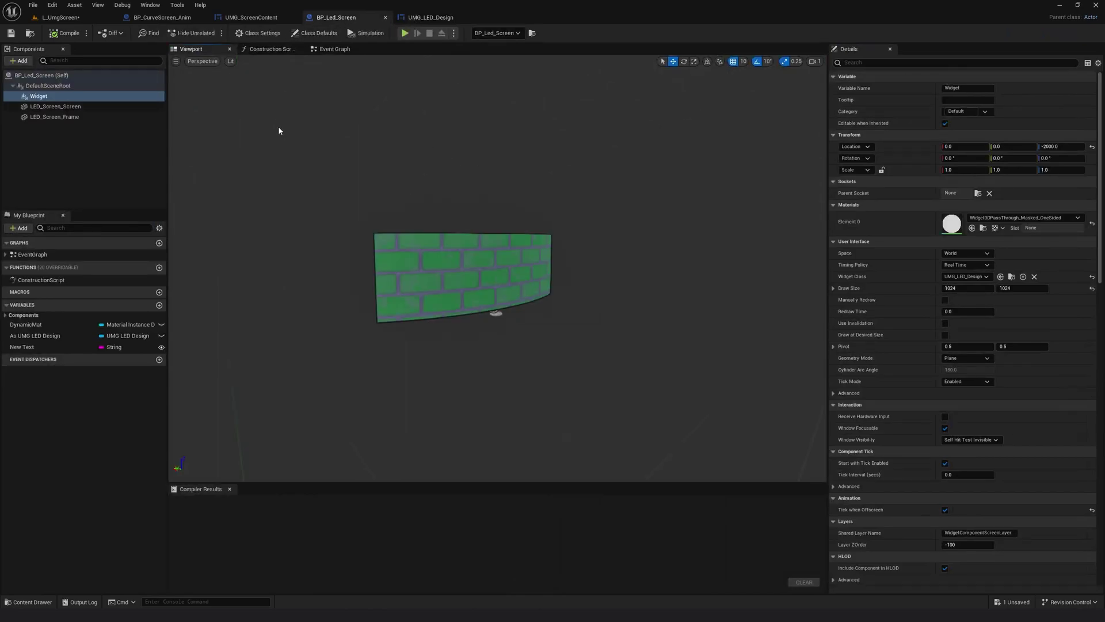
{"action": "left_click", "coordinate": [333, 50]}
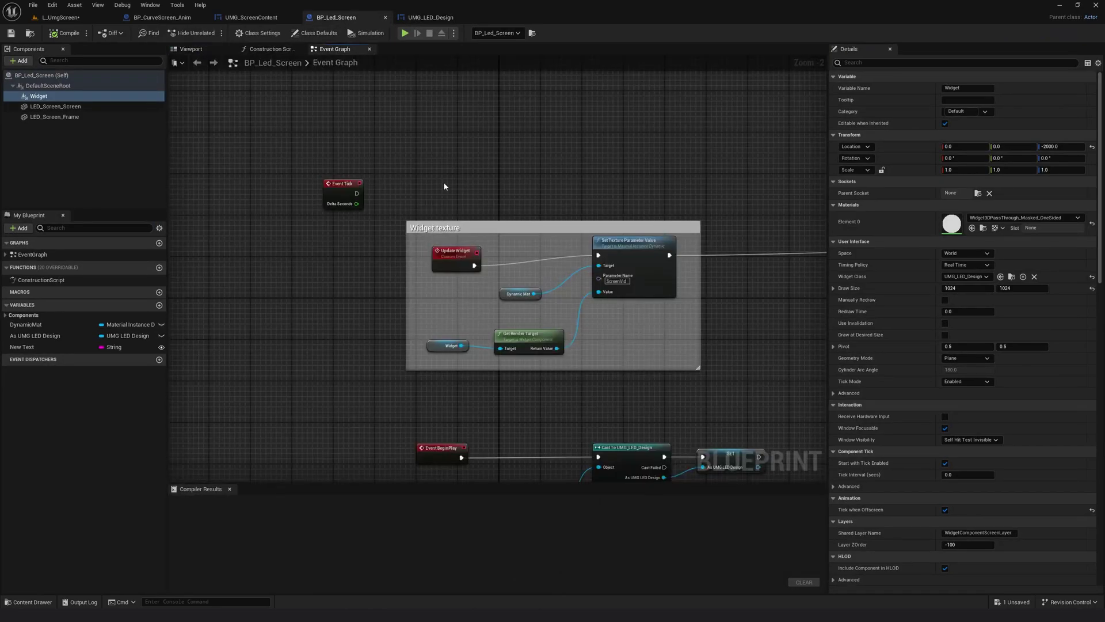
{"action": "scroll", "coordinate": [444, 186], "scroll_direction": "down", "scroll_amount": 3}
{"action": "right_click_drag", "start_coordinate": [520, 183], "coordinate": [426, 204]}
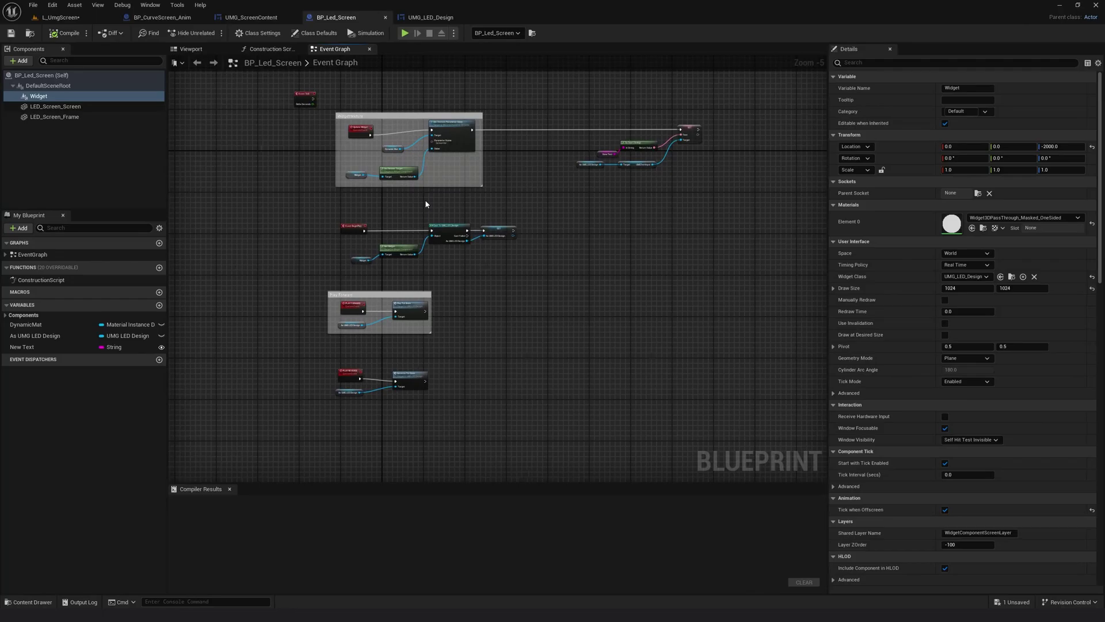
{"action": "scroll", "coordinate": [426, 204], "scroll_direction": "up", "scroll_amount": 2}
{"action": "right_click_drag", "start_coordinate": [572, 228], "coordinate": [532, 187]}
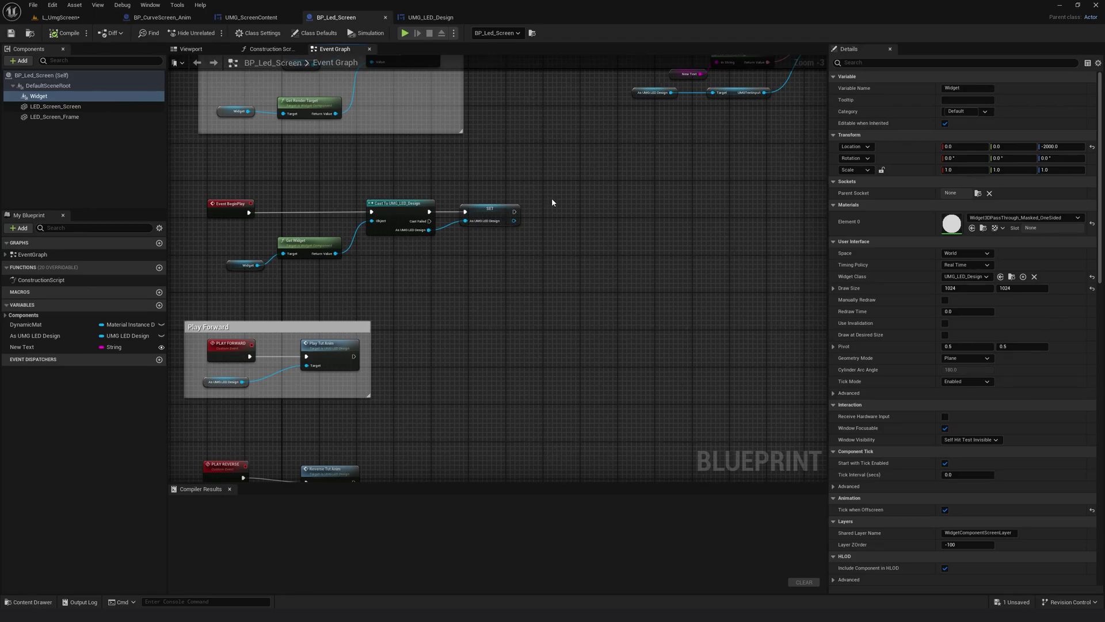
{"action": "right_click_drag", "start_coordinate": [553, 202], "coordinate": [467, 222]}
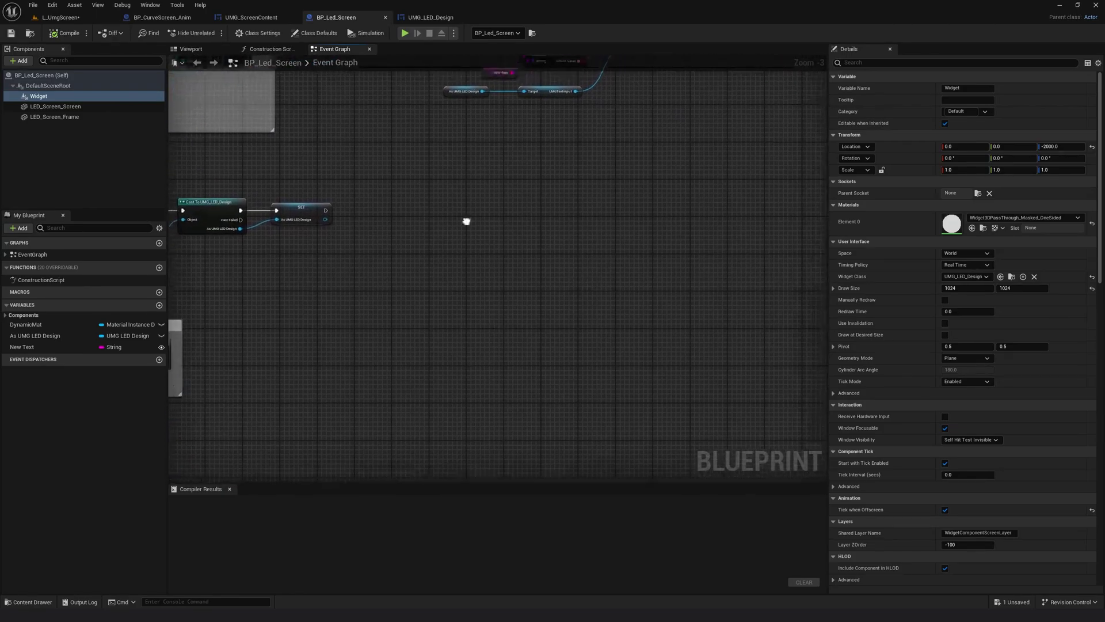
{"action": "scroll", "coordinate": [396, 229], "scroll_direction": "up", "scroll_amount": 1}
Add an As UMG LED Design getter node and position it below the SET node
{"action": "left_click", "coordinate": [32, 337]}
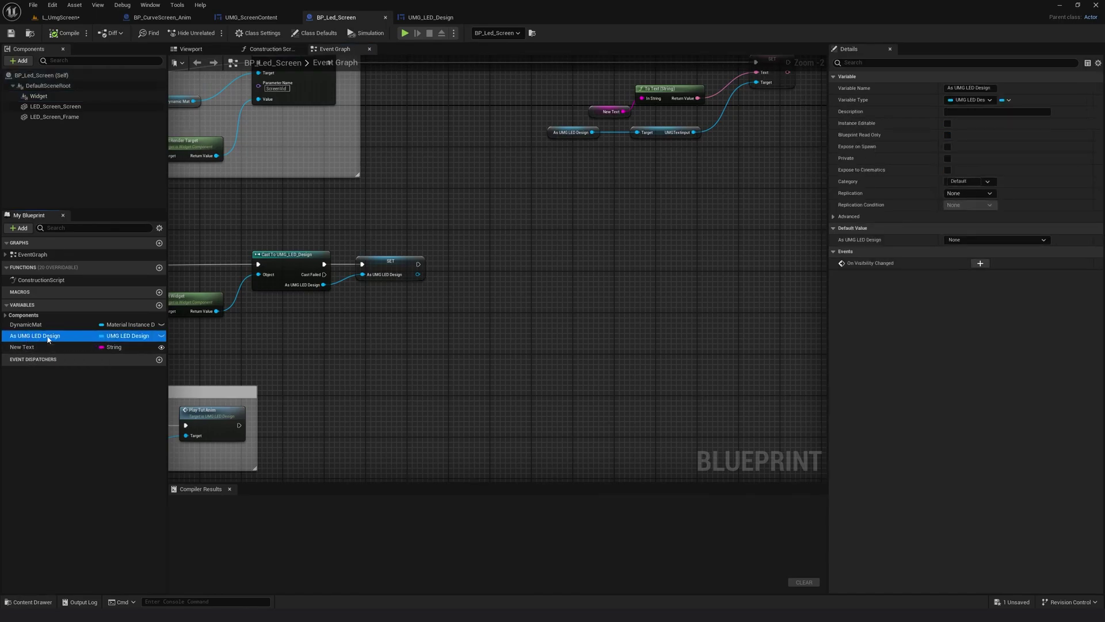
{"action": "left_click_drag", "start_coordinate": [515, 269], "coordinate": [542, 254]}
{"action": "left_click", "coordinate": [541, 270]}
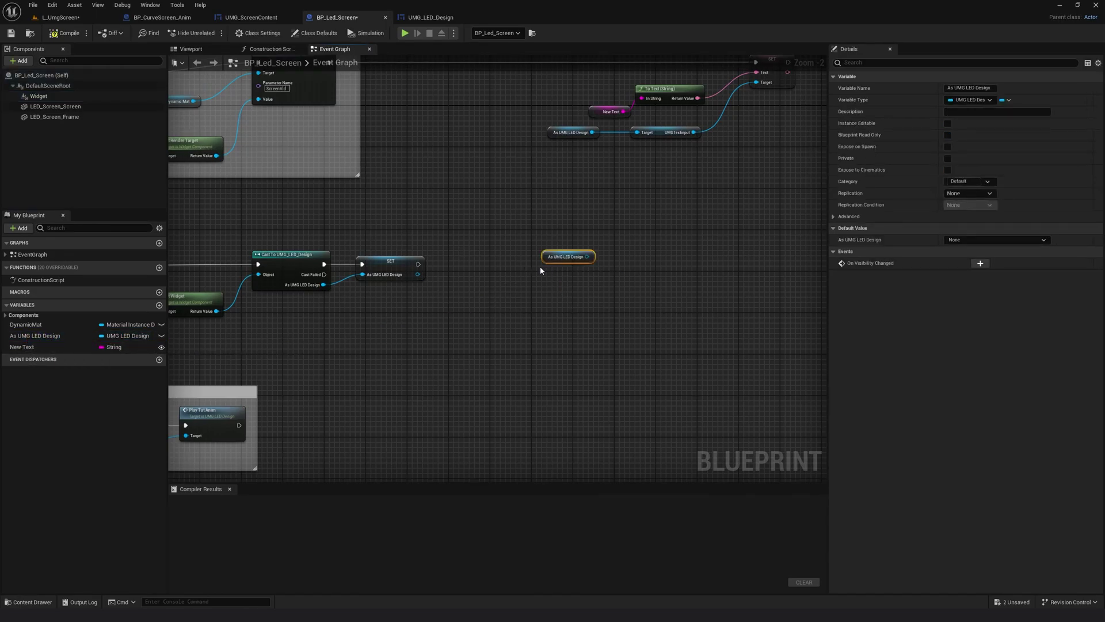
{"action": "scroll", "coordinate": [487, 259], "scroll_direction": "down", "scroll_amount": 4}
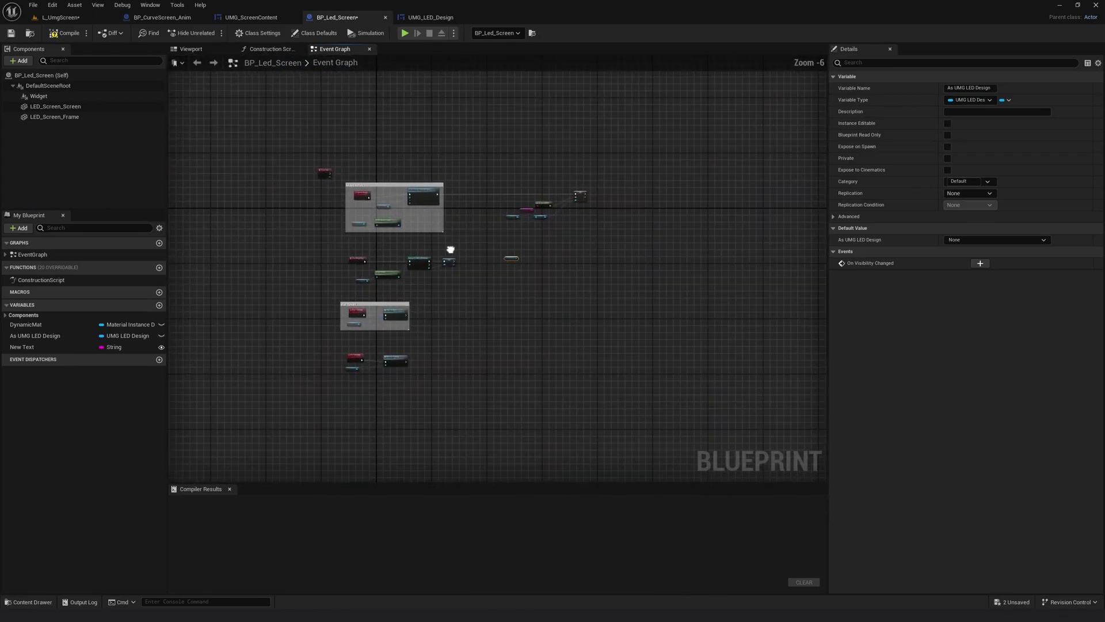
{"action": "key", "text": "f"}
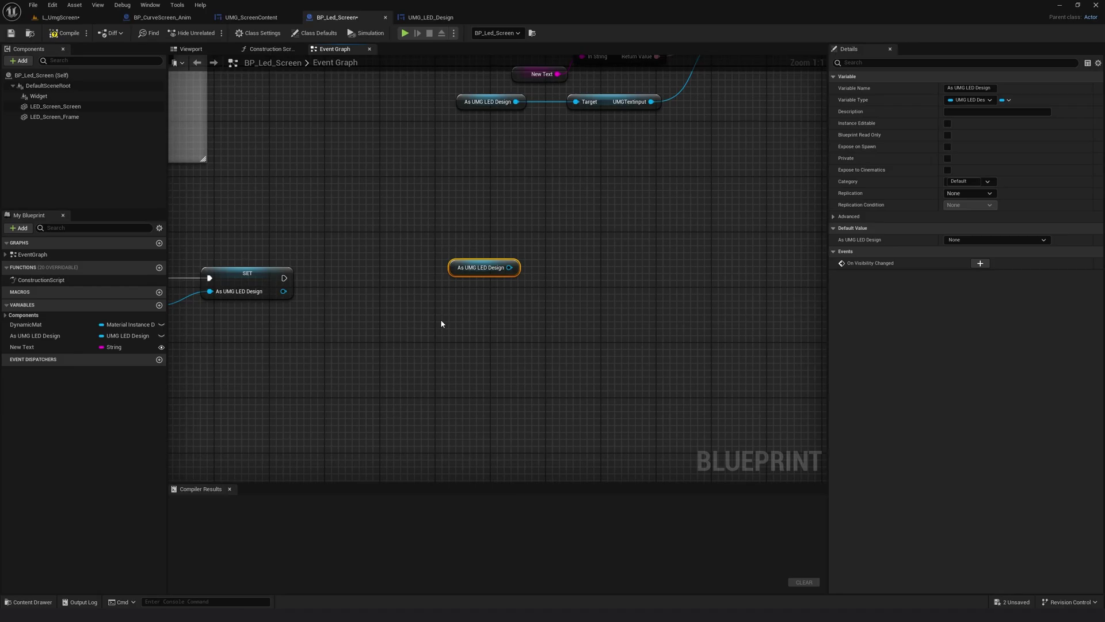
{"action": "scroll", "coordinate": [442, 324], "scroll_direction": "down", "scroll_amount": 1}
{"action": "right_click_drag", "start_coordinate": [488, 313], "coordinate": [468, 293]}
{"action": "left_click_drag", "start_coordinate": [414, 264], "coordinate": [575, 275]}
{"action": "scroll", "coordinate": [455, 317], "scroll_direction": "up", "scroll_amount": 1}
{"action": "left_click", "coordinate": [416, 16]}
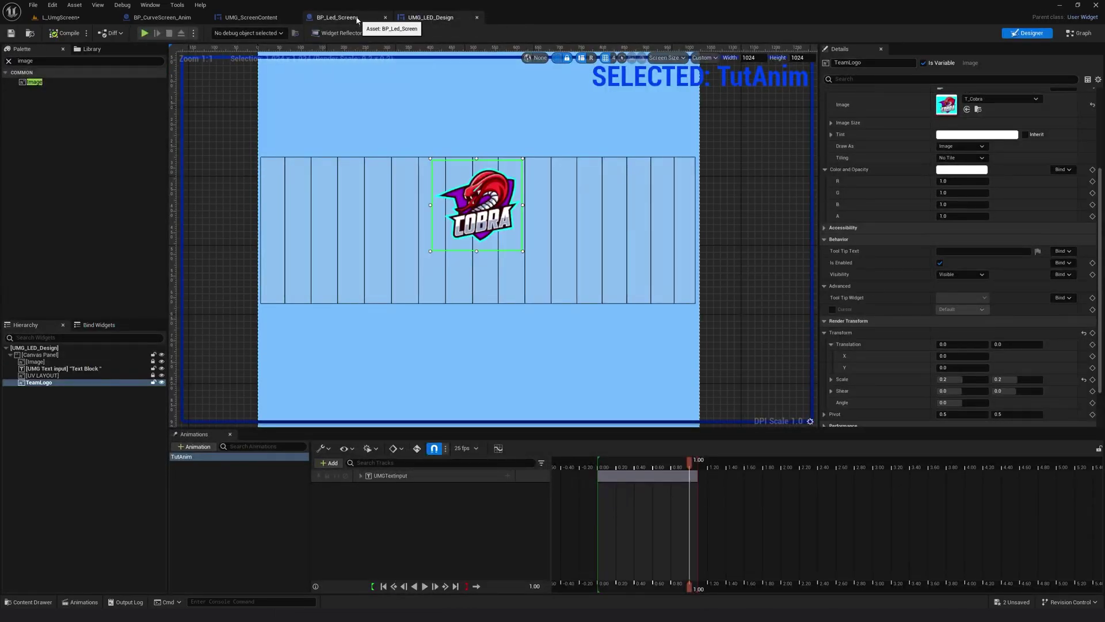
Pull a Get TeamLogo node from the As UMG LED Design reference and place it beside it
{"action": "left_click", "coordinate": [337, 17]}
{"action": "left_click_drag", "start_coordinate": [449, 312], "coordinate": [530, 289]}
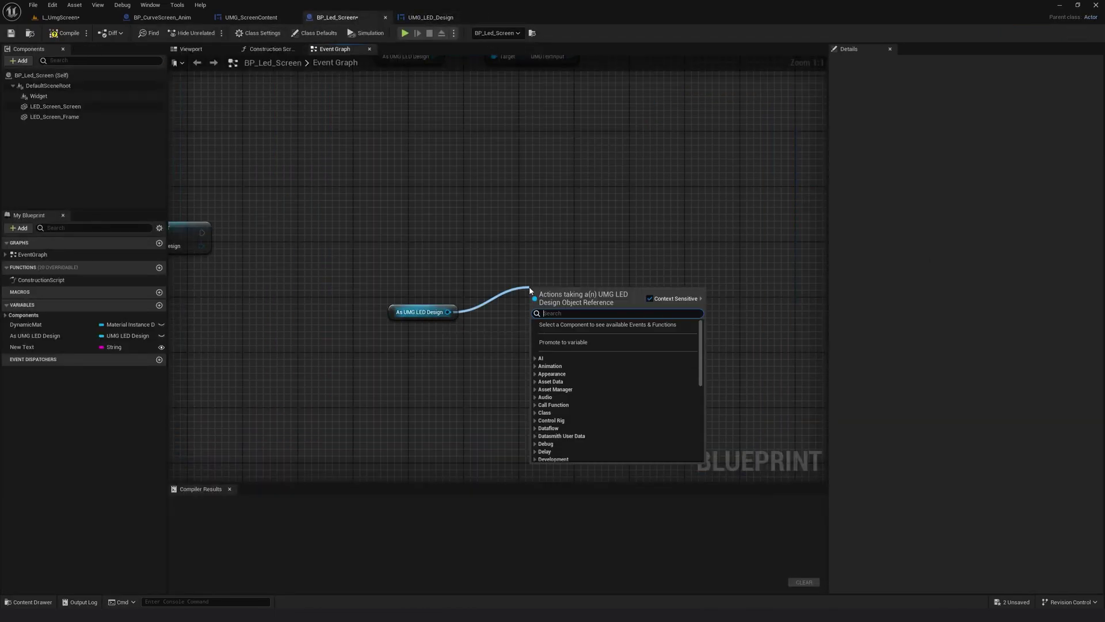
{"action": "type", "text": "team"}
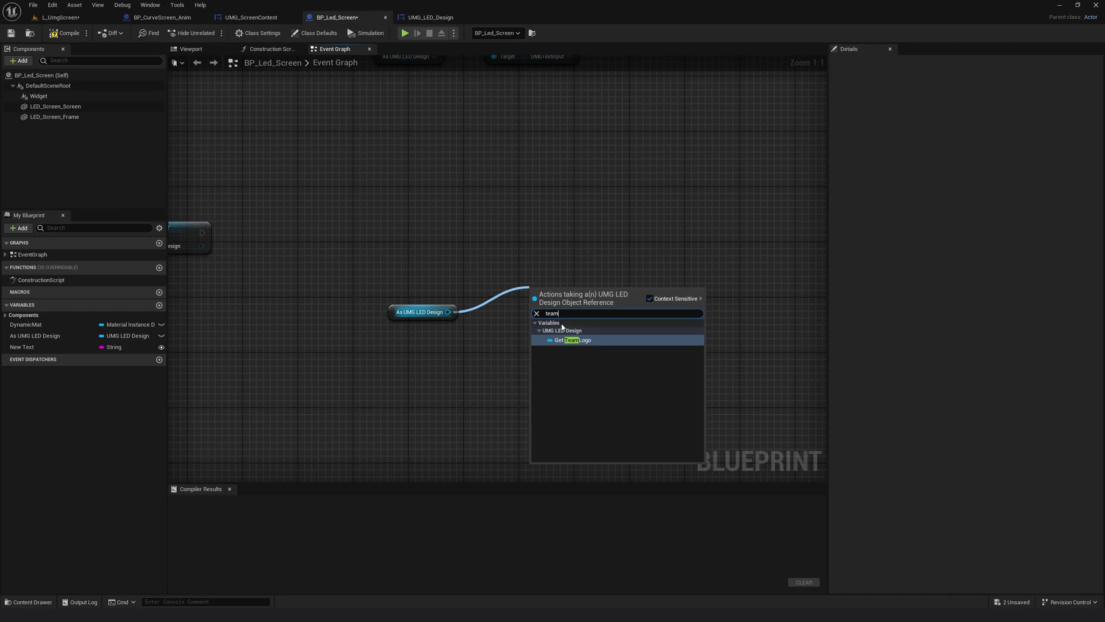
{"action": "left_click", "coordinate": [574, 341]}
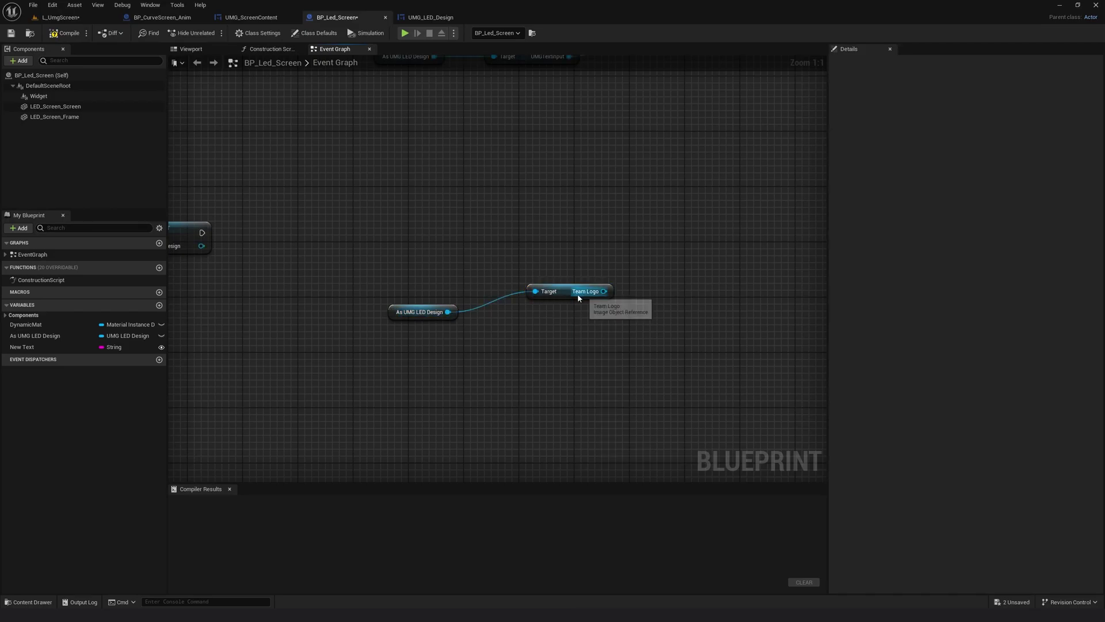
{"action": "left_click_drag", "start_coordinate": [578, 293], "coordinate": [564, 313]}
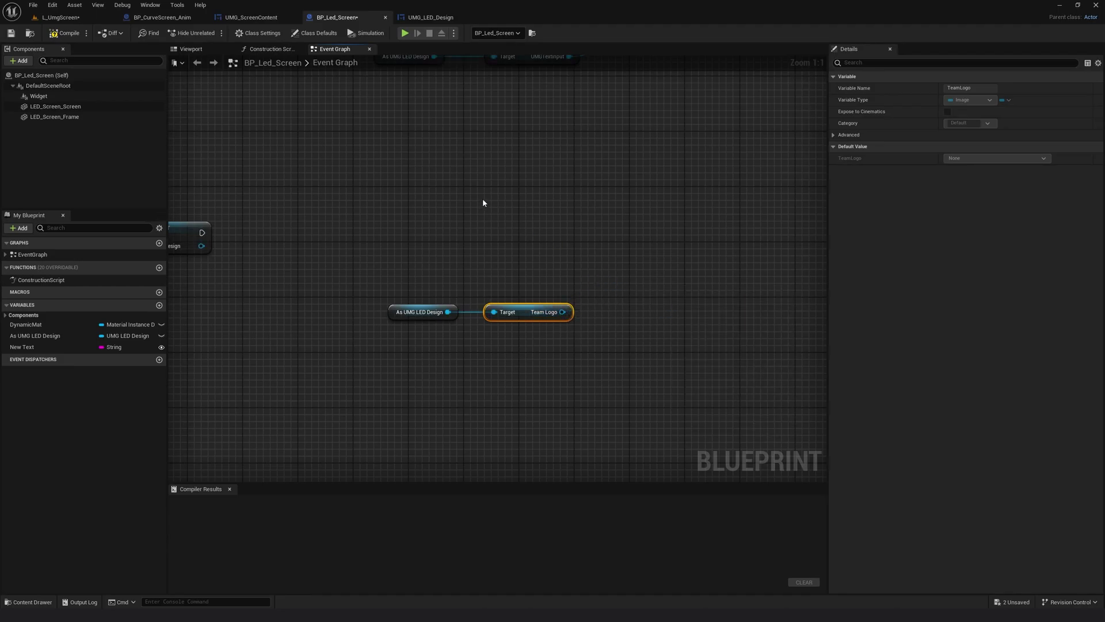
{"action": "left_click", "coordinate": [482, 198]}
Check the TeamLogo Brush settings in UMG_LED_Design, then drag out from the Team Logo node
{"action": "left_click", "coordinate": [430, 17]}
{"action": "scroll", "coordinate": [910, 144], "scroll_direction": "up", "scroll_amount": 3}
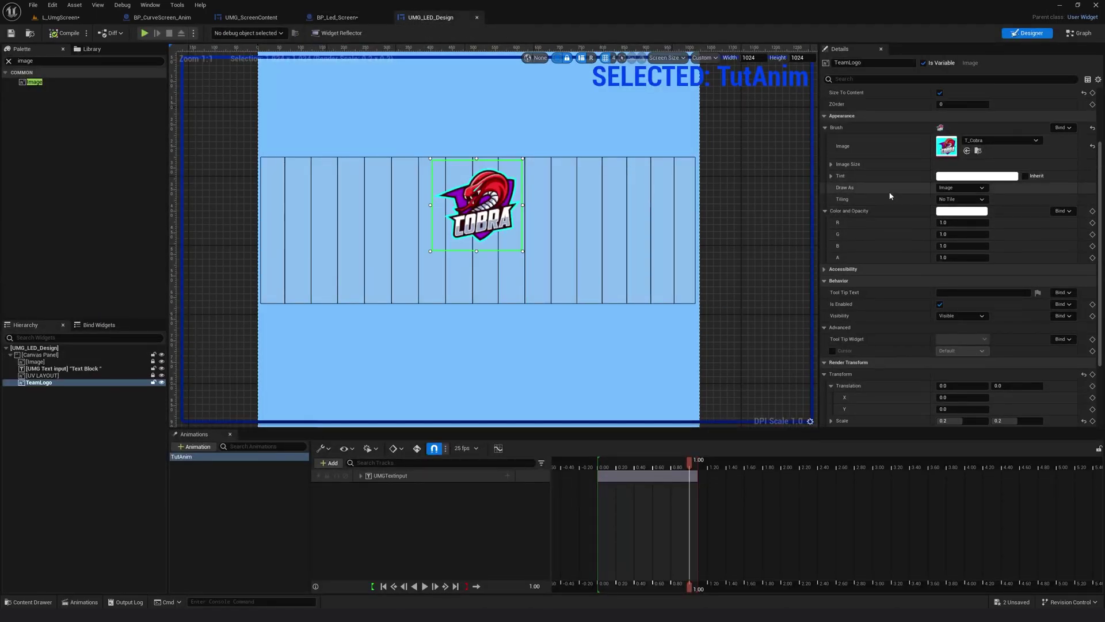
{"action": "left_click", "coordinate": [825, 127]}
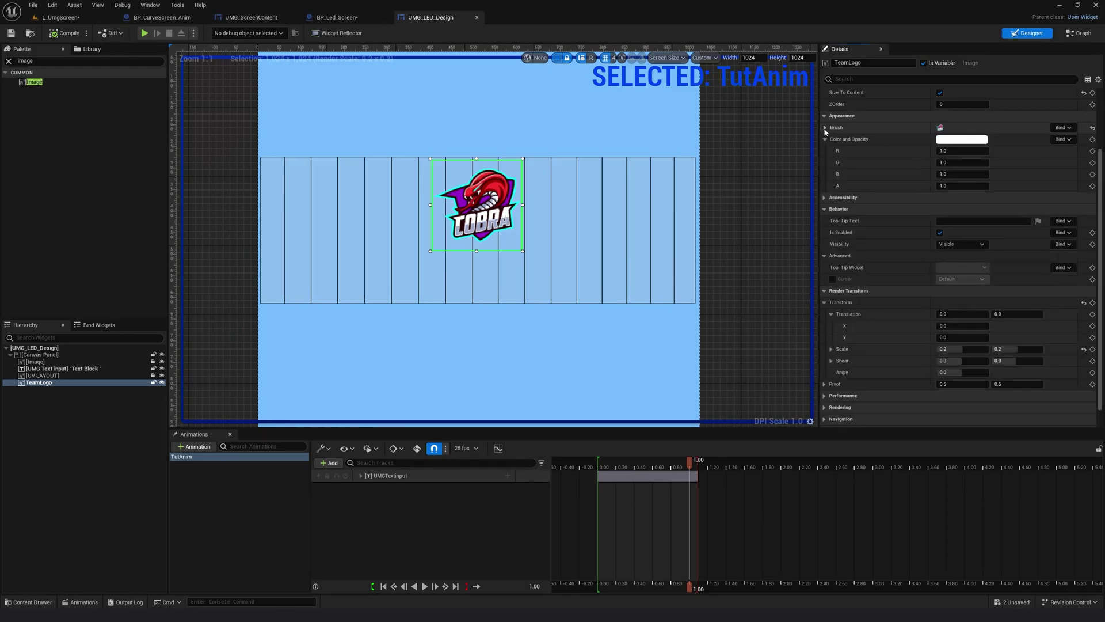
{"action": "left_click", "coordinate": [826, 127]}
{"action": "left_click", "coordinate": [336, 18]}
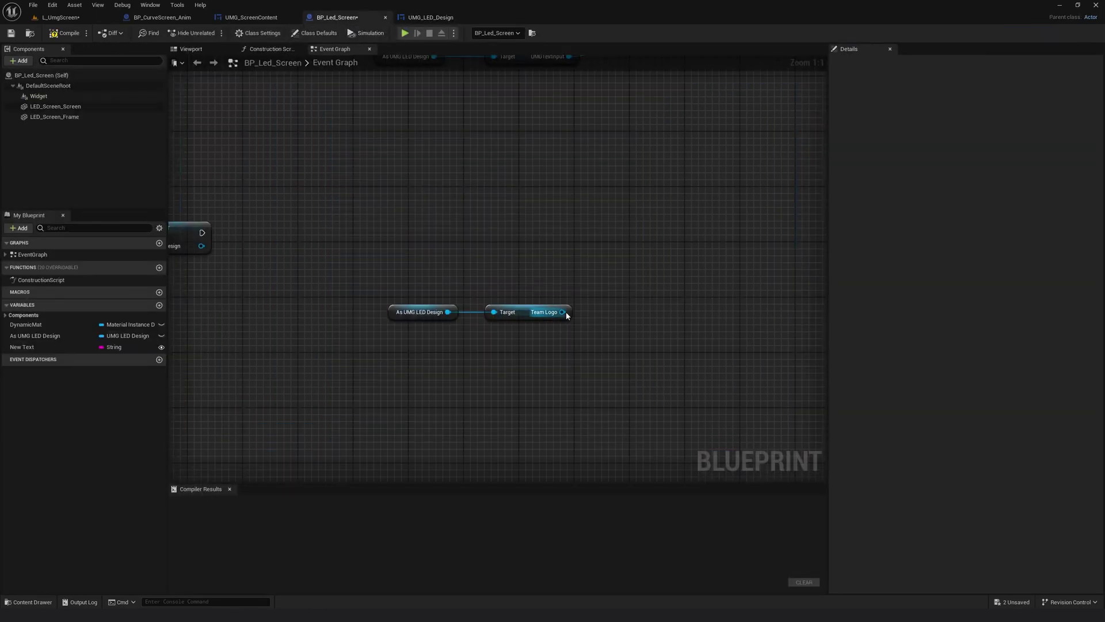
{"action": "left_click_drag", "start_coordinate": [566, 313], "coordinate": [647, 260]}
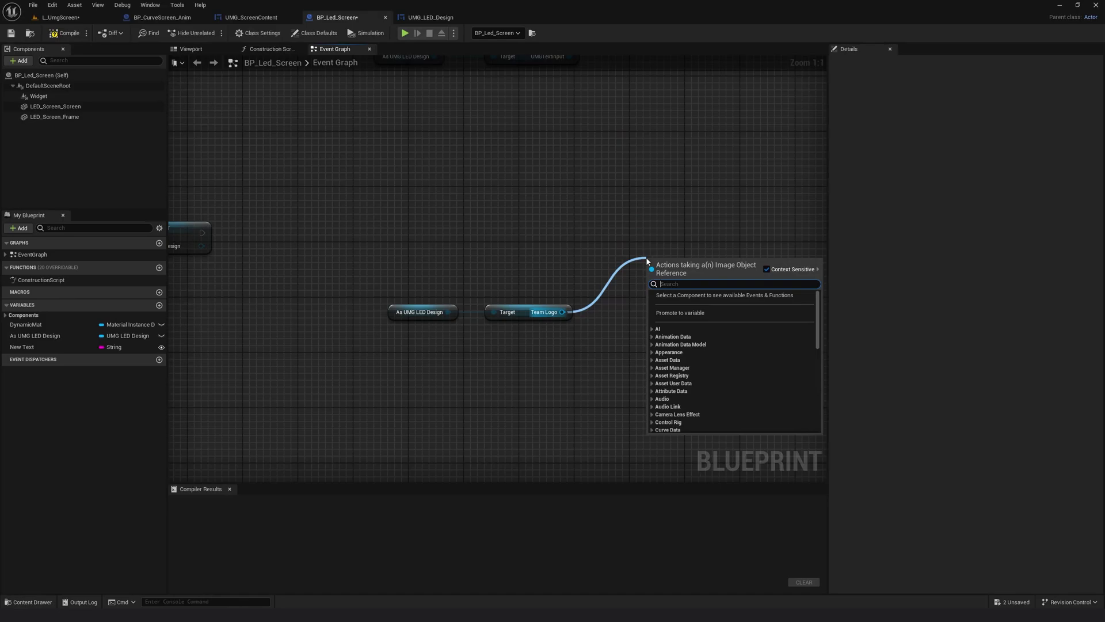
Add a Set Brush from Texture node targeting Team Logo and drag out its Texture input
{"action": "type", "text": "set brush"}
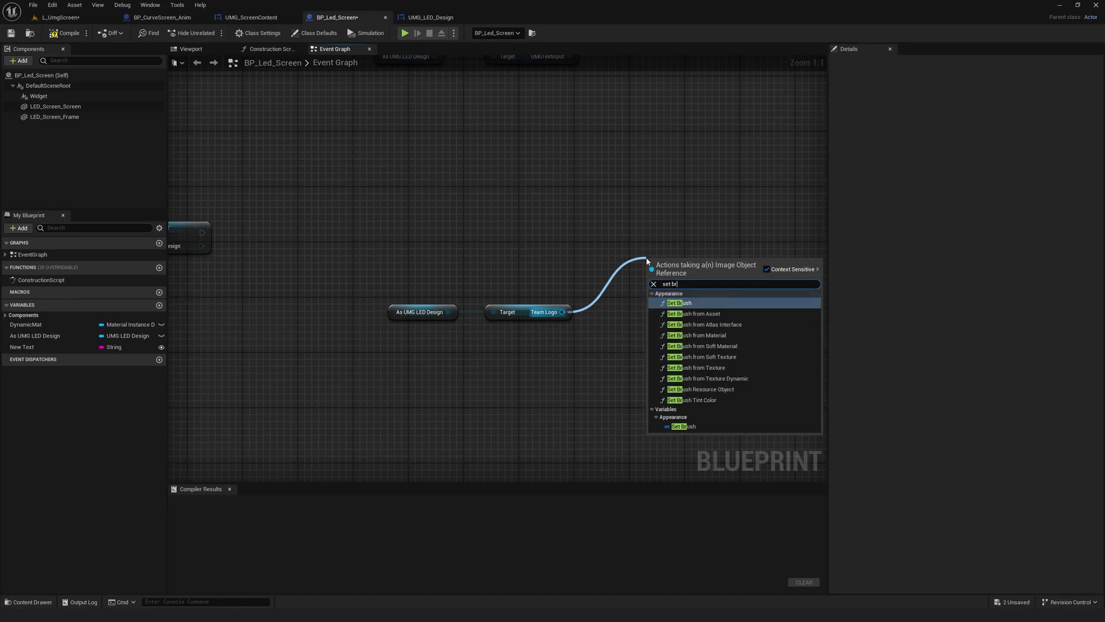
{"action": "left_click", "coordinate": [702, 369]}
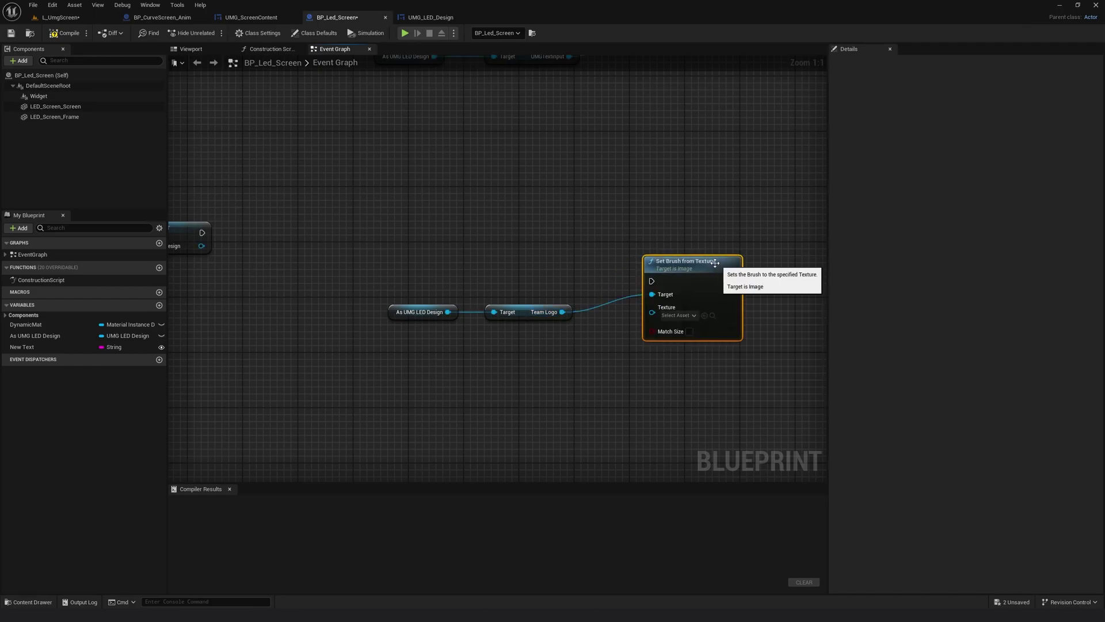
{"action": "left_click_drag", "start_coordinate": [650, 312], "coordinate": [686, 273]}
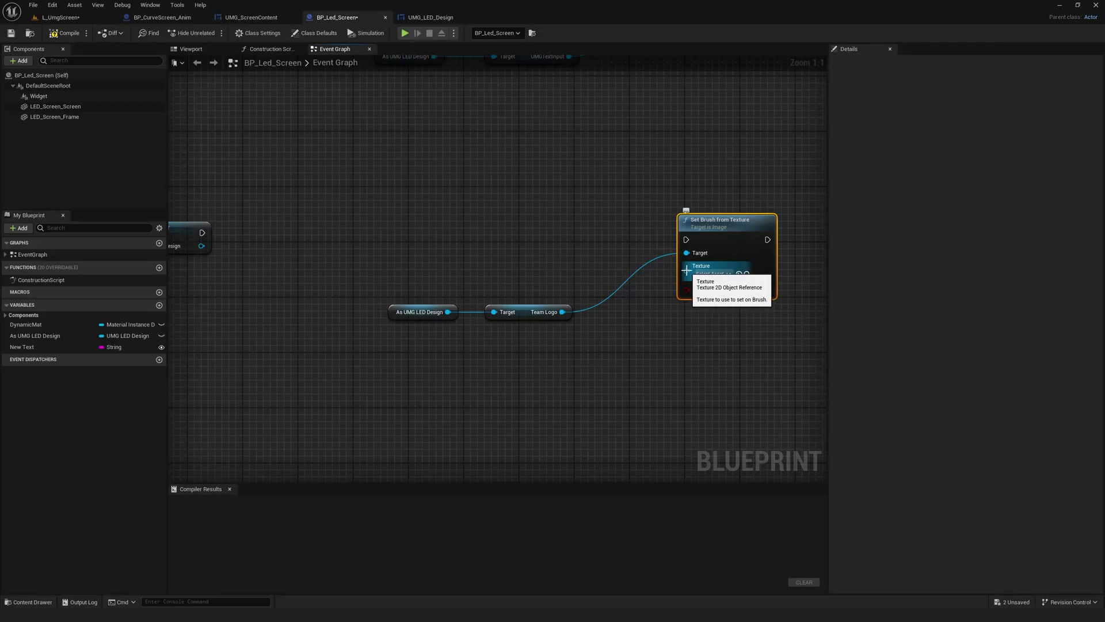
{"action": "left_click_drag", "start_coordinate": [696, 272], "coordinate": [636, 335]}
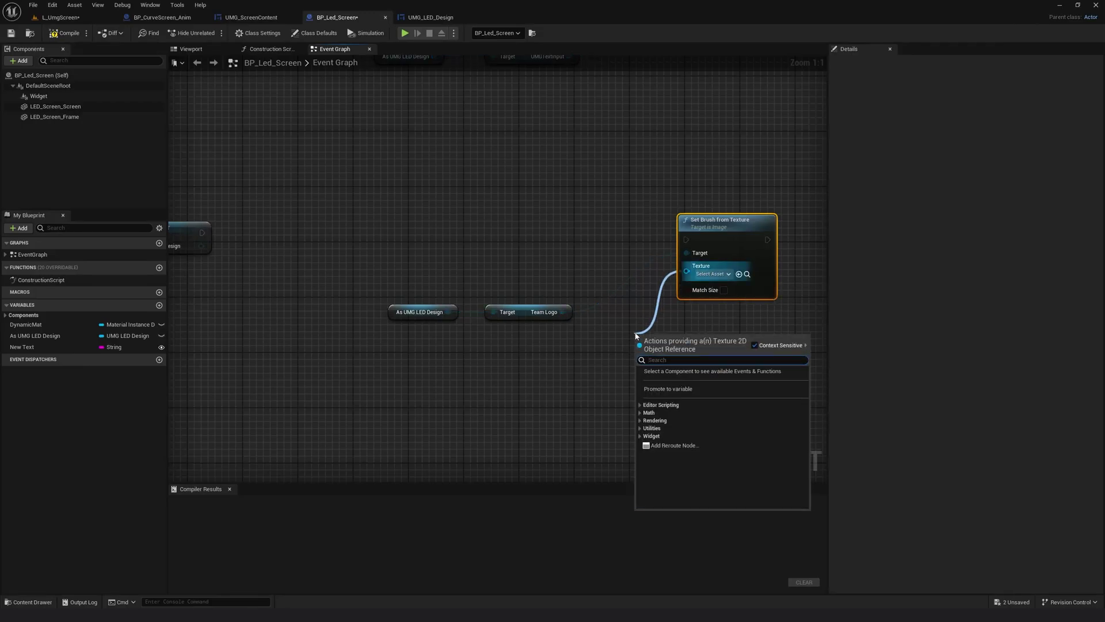
Promote the Texture input to an instance-editable variable named 'New Team Logo' and compile
{"action": "left_click", "coordinate": [669, 389]}
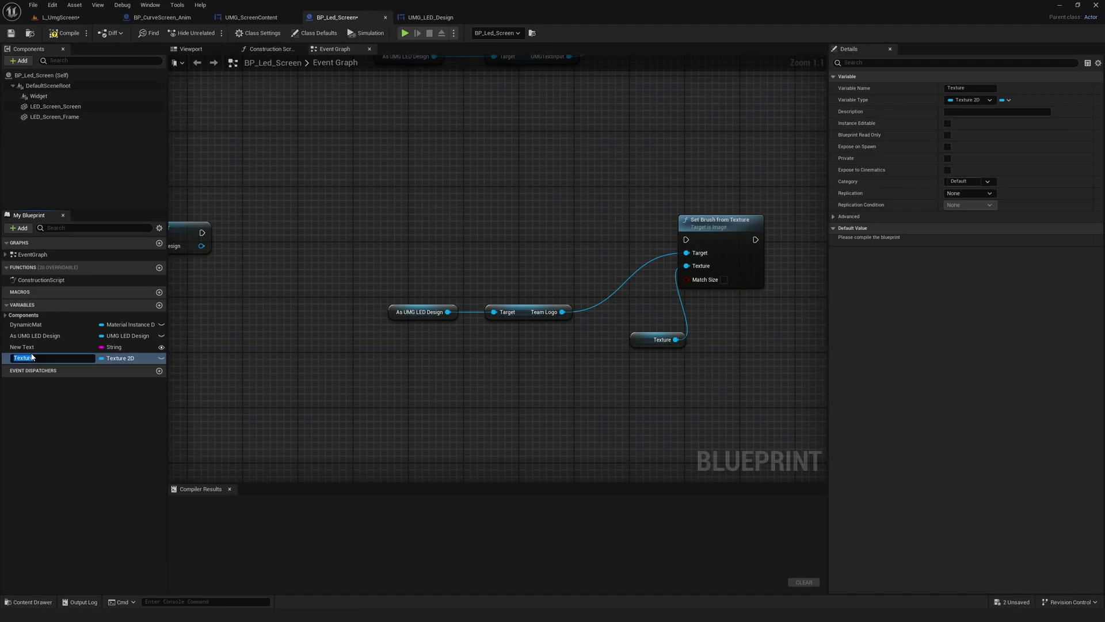
{"action": "type", "text": "New Team Logo"}
{"action": "key", "text": "Return"}
{"action": "left_click", "coordinate": [161, 358]}
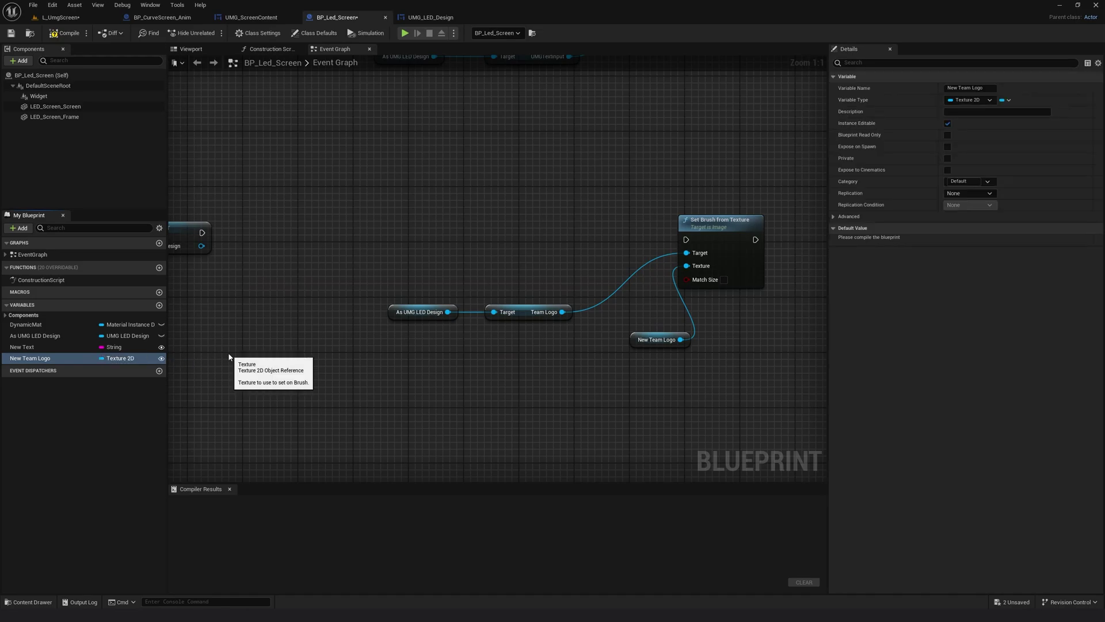
{"action": "left_click", "coordinate": [51, 35]}
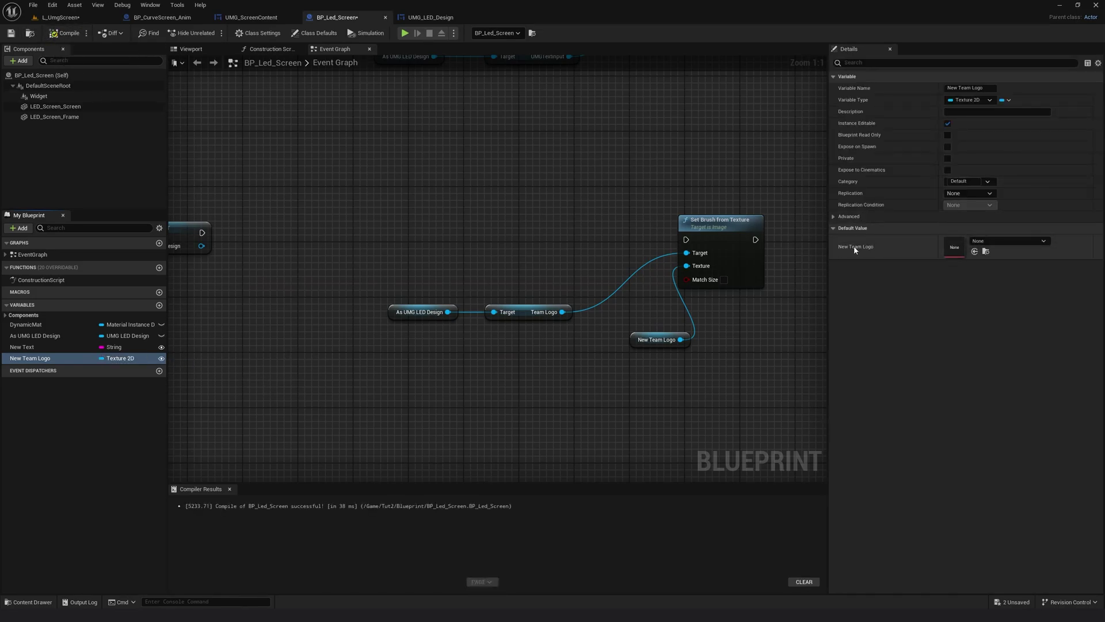
Set New Team Logo's default value to T_Cobra
{"action": "left_click", "coordinate": [979, 240]}
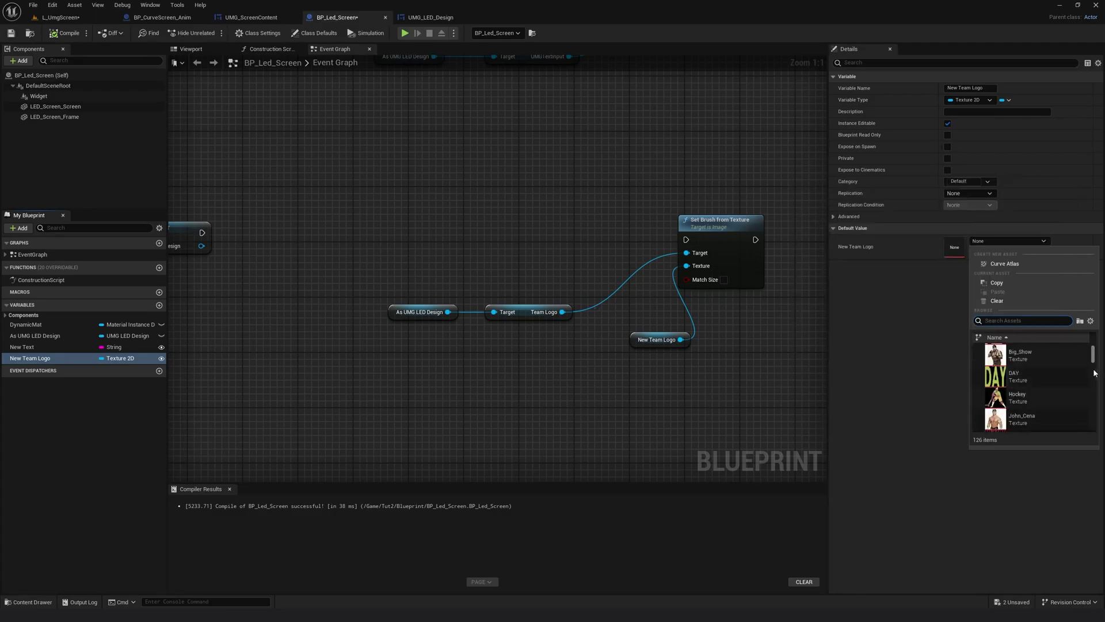
{"action": "type", "text": "T_cobra"}
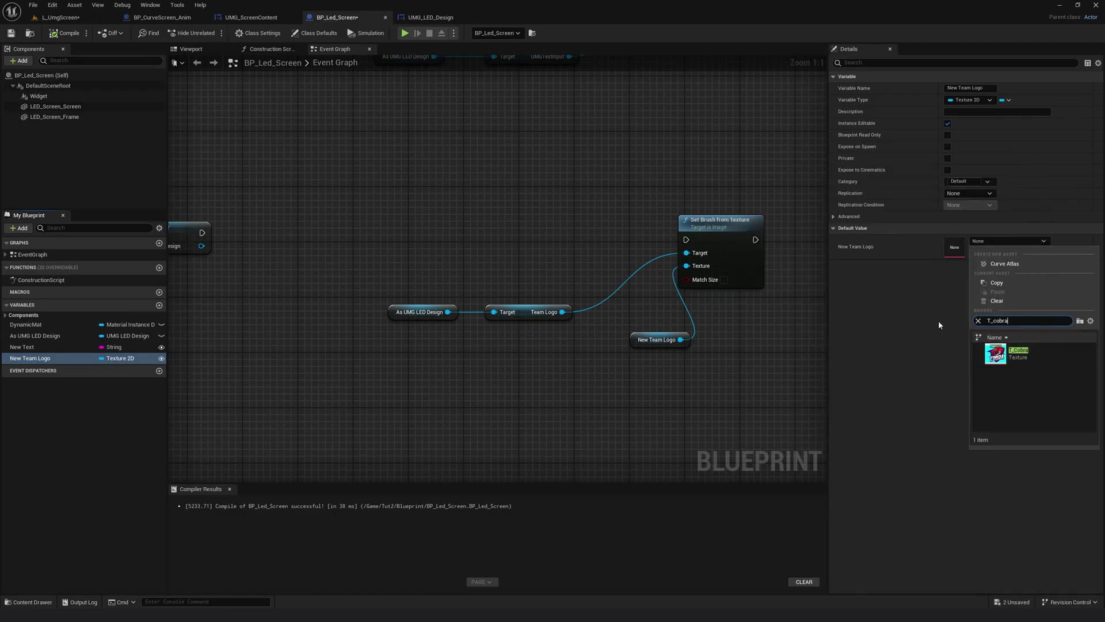
{"action": "left_click", "coordinate": [1004, 355]}
Recompile the blueprint and locate the Update Widget, SET and Team Logo nodes
{"action": "left_click", "coordinate": [64, 33]}
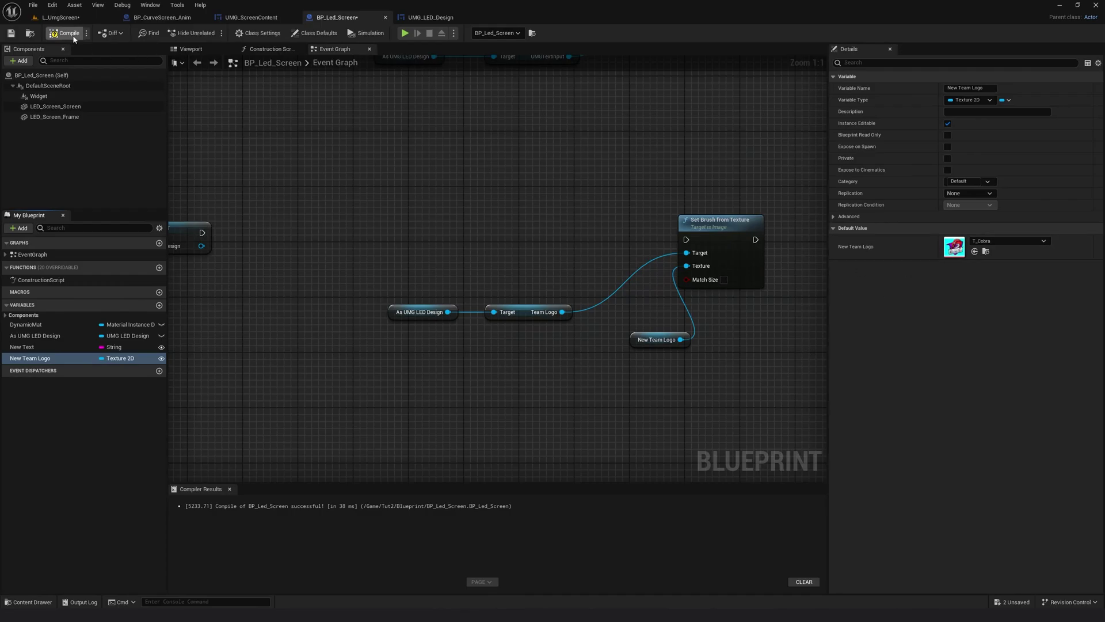
{"action": "scroll", "coordinate": [553, 266], "scroll_direction": "down", "scroll_amount": 2}
{"action": "scroll", "coordinate": [500, 263], "scroll_direction": "up", "scroll_amount": 1}
{"action": "left_click", "coordinate": [499, 264]}
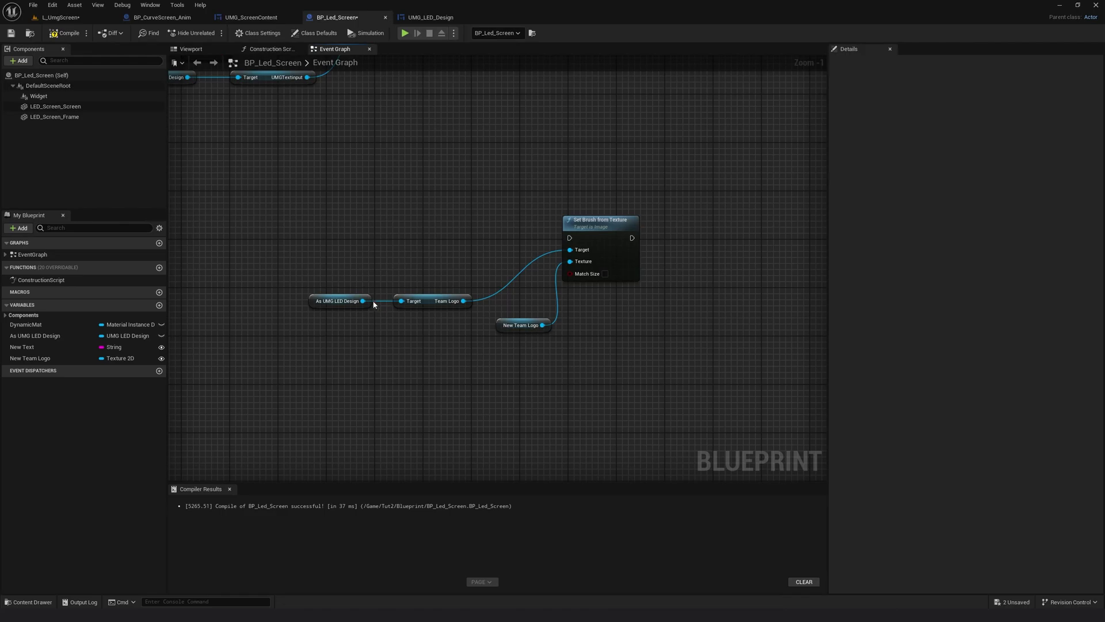
{"action": "right_click_drag", "start_coordinate": [439, 236], "coordinate": [567, 277]}
{"action": "scroll", "coordinate": [647, 291], "scroll_direction": "down", "scroll_amount": 1}
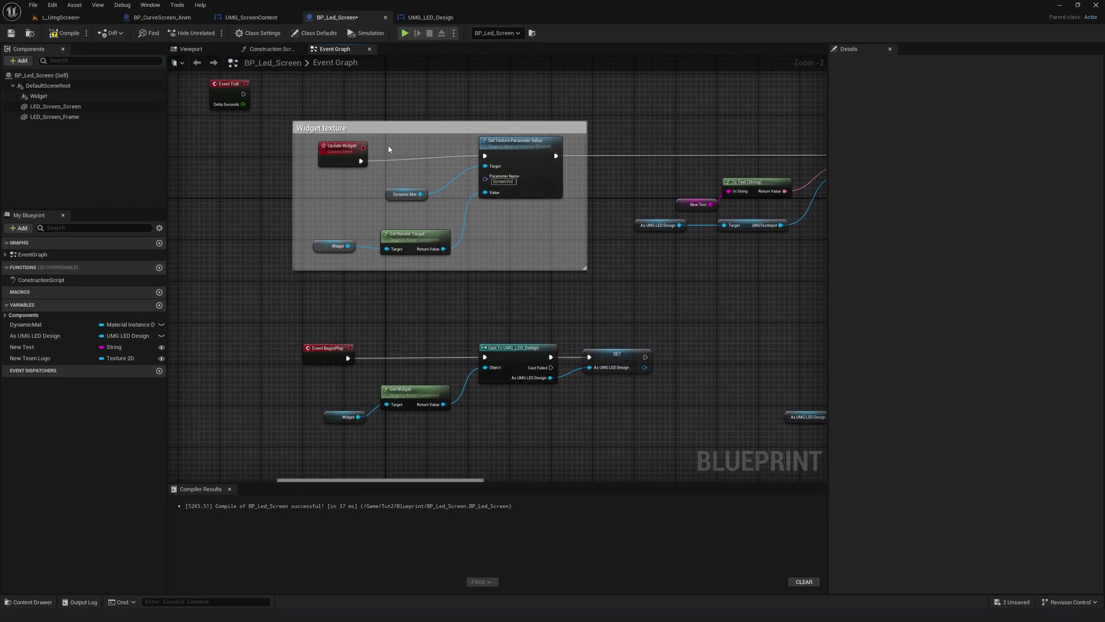
{"action": "left_click", "coordinate": [341, 148]}
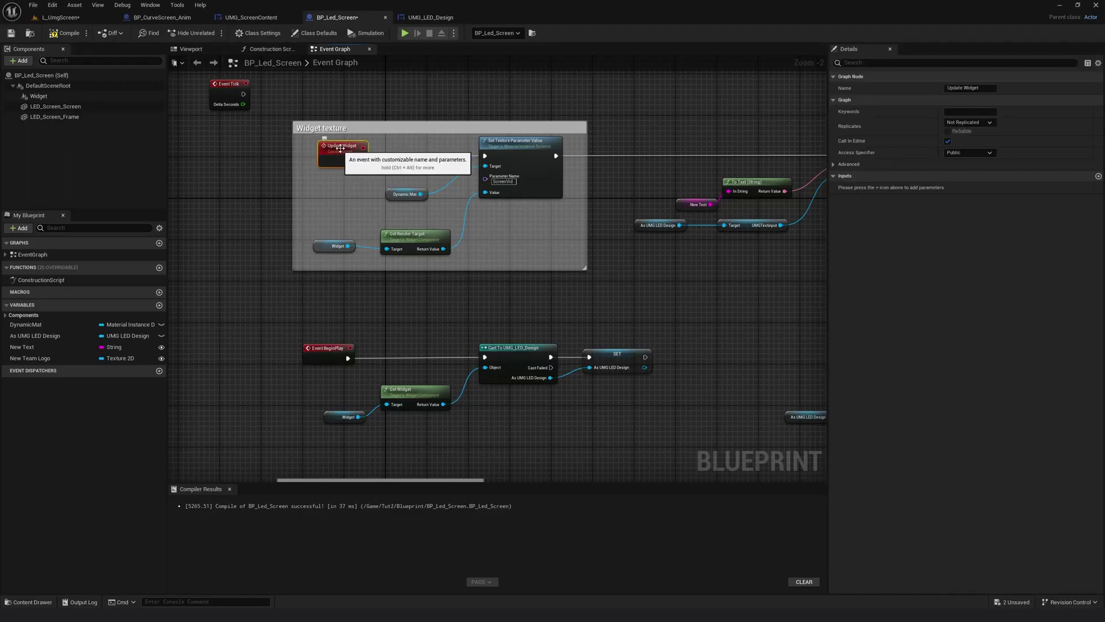
{"action": "mouse_move", "coordinate": [657, 271]}
{"action": "right_mouse_down"}
{"action": "mouse_move", "coordinate": [548, 272]}
{"action": "mouse_move", "coordinate": [502, 295]}
{"action": "right_mouse_up"}
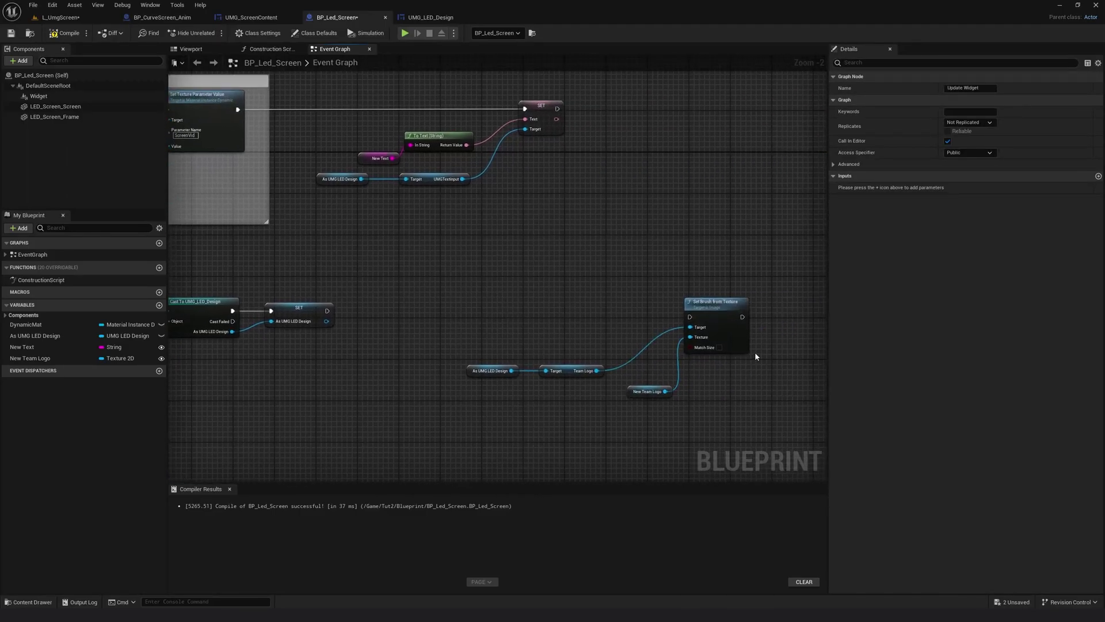
Move the four logo-brush nodes up beside the text SET nodes and realign the getters
{"action": "left_click_drag", "start_coordinate": [482, 310], "coordinate": [691, 403]}
{"action": "right_click_drag", "start_coordinate": [691, 403], "coordinate": [610, 444]}
{"action": "mouse_move", "coordinate": [636, 338]}
{"action": "left_mouse_down"}
{"action": "mouse_move", "coordinate": [653, 311]}
{"action": "mouse_move", "coordinate": [663, 161]}
{"action": "left_mouse_up"}
{"action": "left_click", "coordinate": [433, 291]}
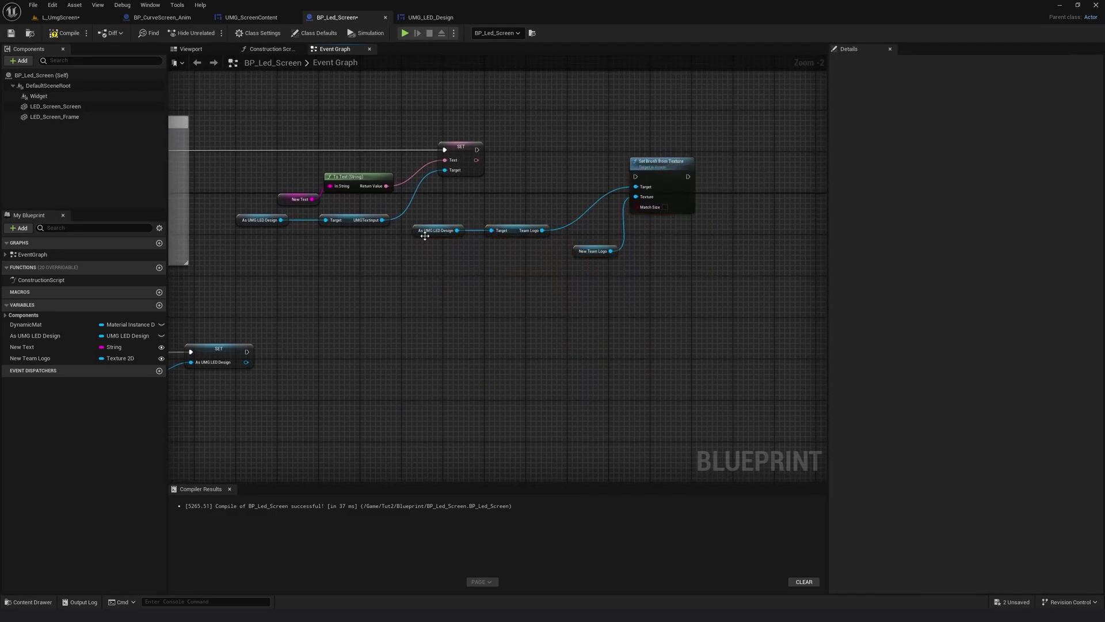
{"action": "left_click_drag", "start_coordinate": [425, 236], "coordinate": [485, 262]}
{"action": "left_click", "coordinate": [484, 136]}
{"action": "left_click_drag", "start_coordinate": [490, 118], "coordinate": [253, 233]}
{"action": "left_click_drag", "start_coordinate": [471, 282], "coordinate": [530, 233]}
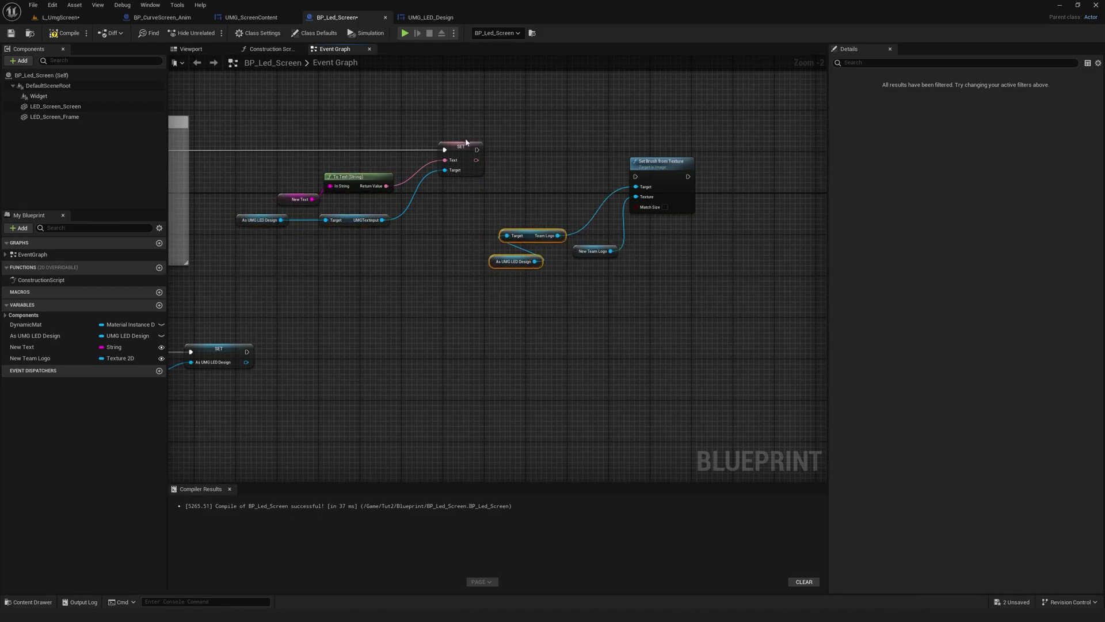
{"action": "left_click_drag", "start_coordinate": [470, 131], "coordinate": [282, 227]}
{"action": "left_click_drag", "start_coordinate": [444, 150], "coordinate": [429, 151]}
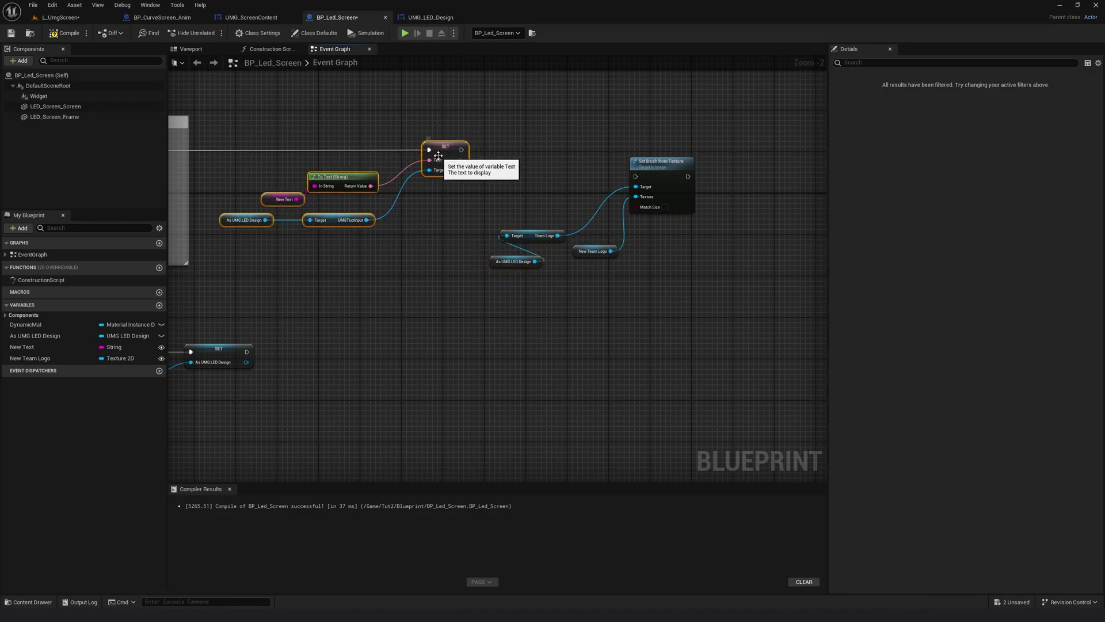
Wrap the selected text-setting nodes in a comment titled 'Text Change'
{"action": "key", "text": "c"}
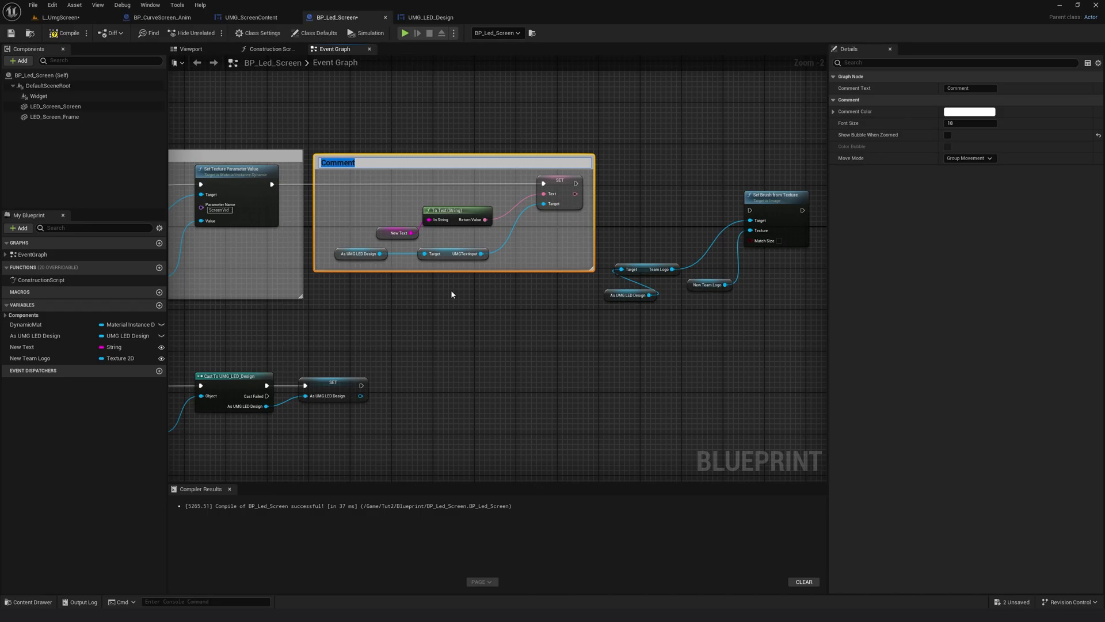
{"action": "type", "text": "Text Change"}
{"action": "key", "text": "Return"}
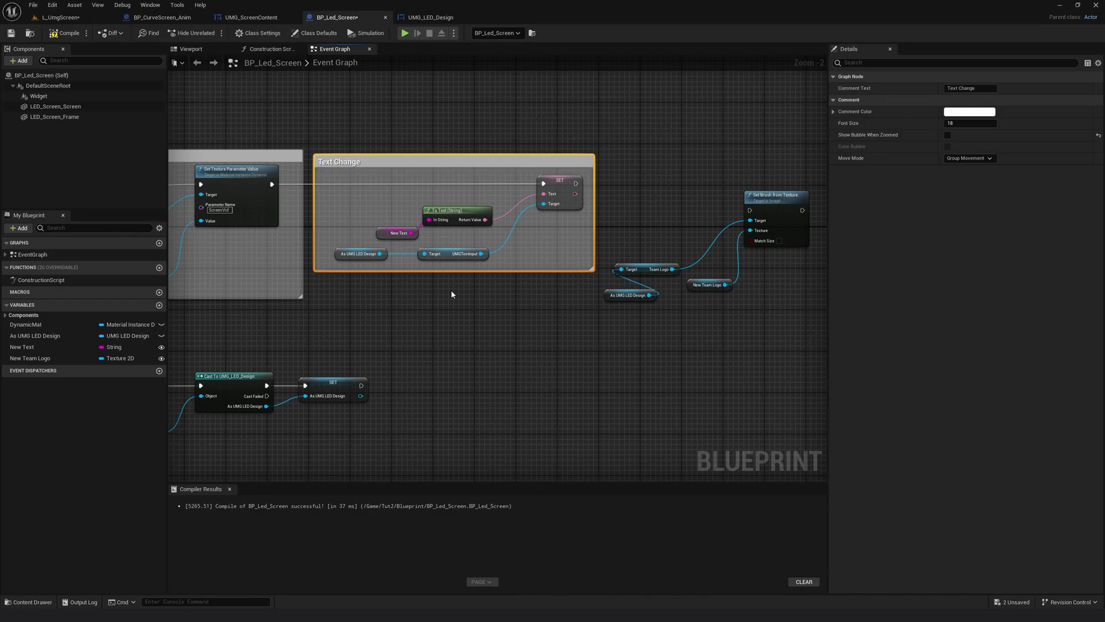
Select the four logo nodes and wrap them in a 'Logo Change' comment
{"action": "right_click_drag", "start_coordinate": [453, 294], "coordinate": [393, 339]}
{"action": "left_click_drag", "start_coordinate": [661, 217], "coordinate": [446, 383]}
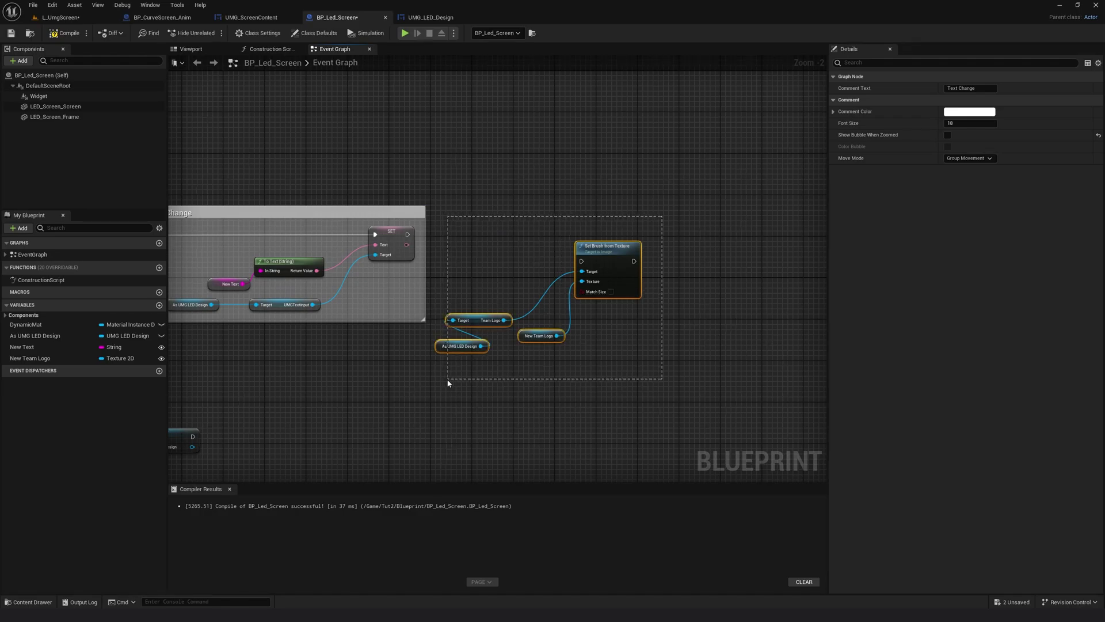
{"action": "left_click_drag", "start_coordinate": [597, 251], "coordinate": [629, 220]}
{"action": "key", "text": "c"}
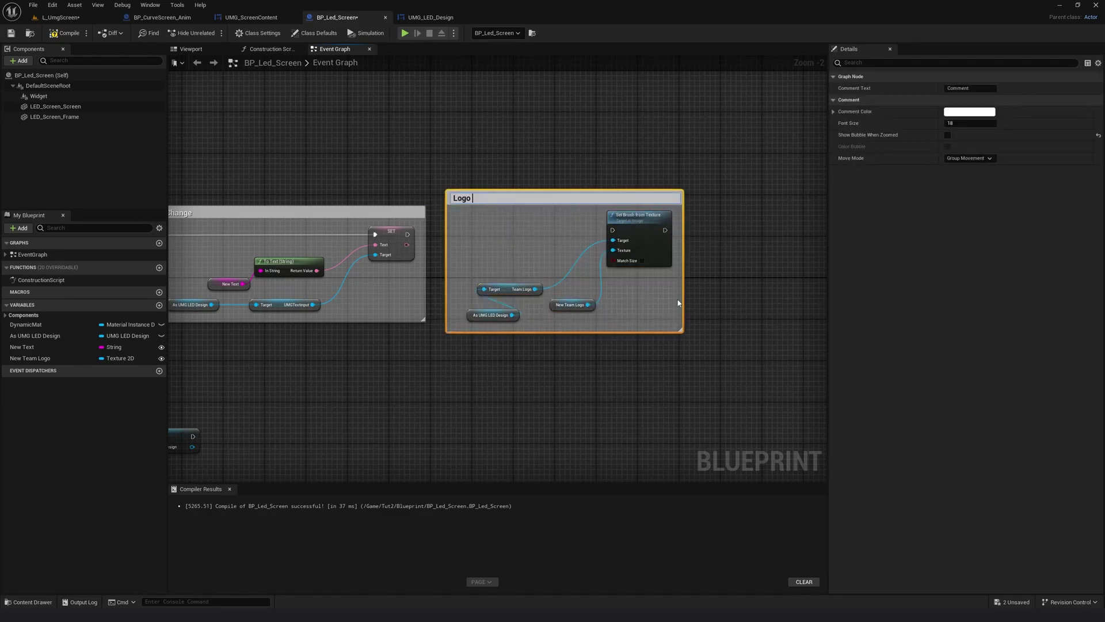
{"action": "key", "text": "Return"}
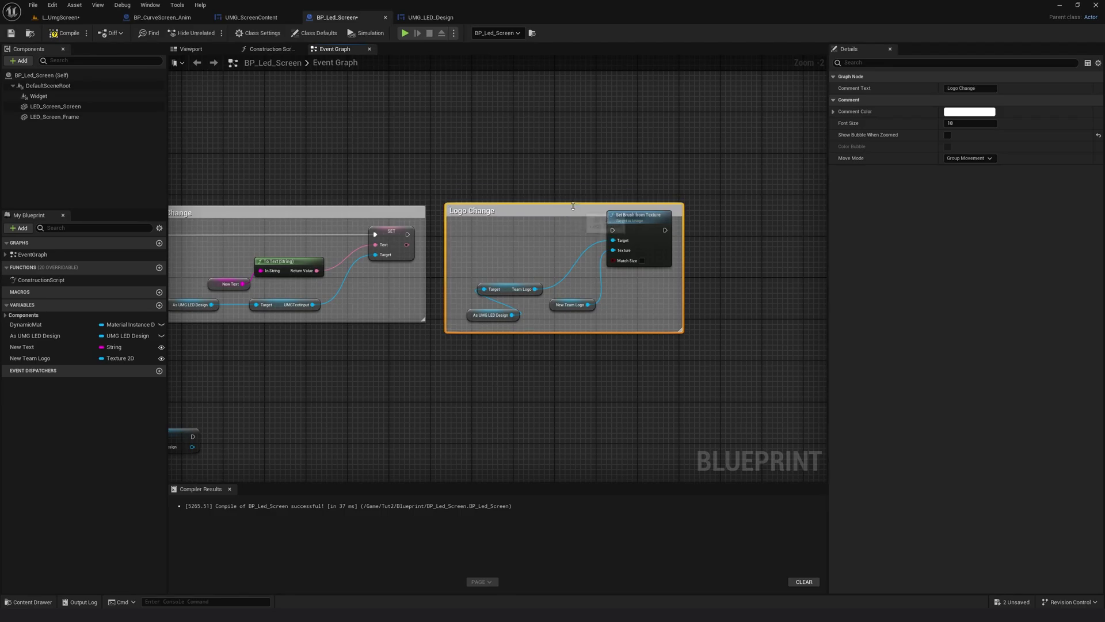
Chain the SET node's execution output into the logo nodes
{"action": "right_click_drag", "start_coordinate": [399, 240], "coordinate": [482, 254]}
{"action": "left_click_drag", "start_coordinate": [490, 248], "coordinate": [695, 244]}
{"action": "right_click_drag", "start_coordinate": [349, 371], "coordinate": [800, 348]}
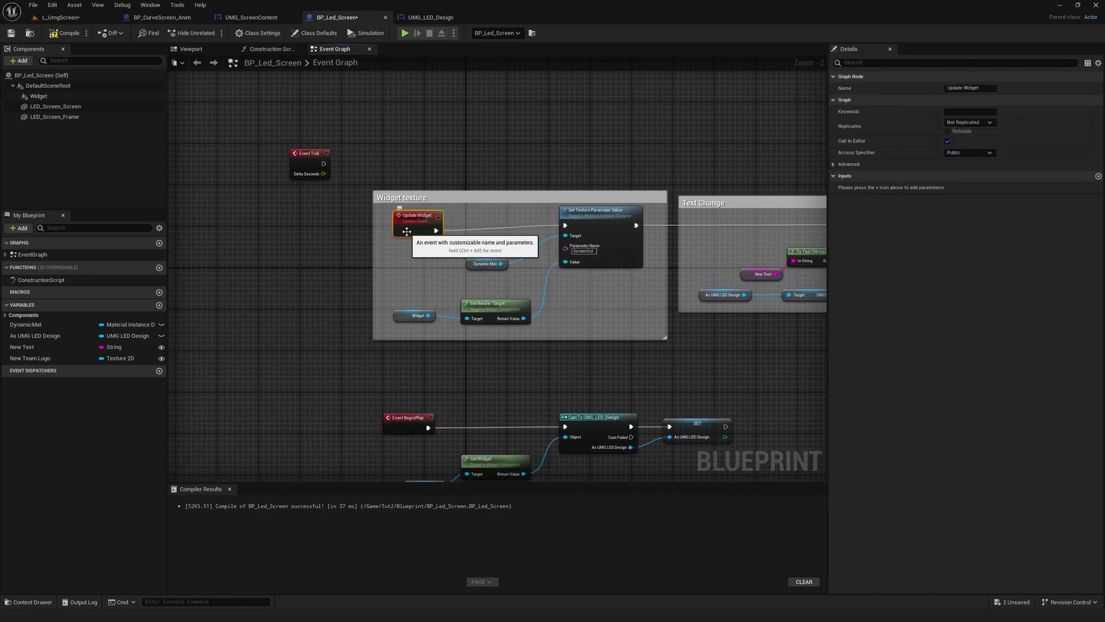
Nudge the Get Render Target and Set Texture Parameter Value nodes to tidy the Widget texture group
{"action": "scroll", "coordinate": [421, 220], "scroll_direction": "up", "scroll_amount": 2}
{"action": "right_click_drag", "start_coordinate": [439, 248], "coordinate": [320, 222]}
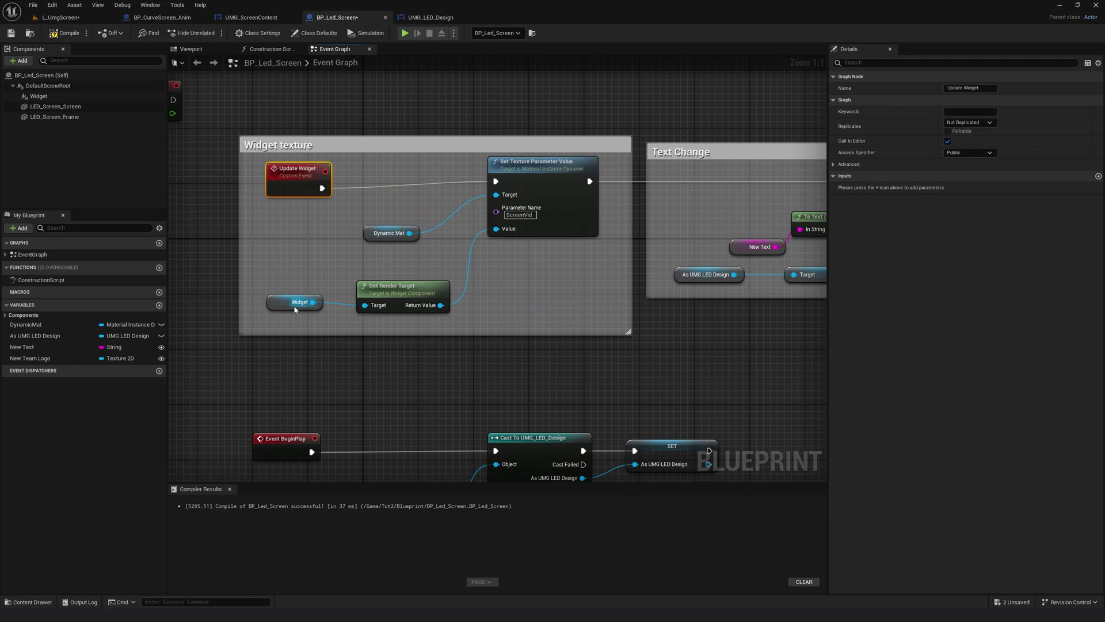
{"action": "left_click_drag", "start_coordinate": [408, 292], "coordinate": [408, 286]}
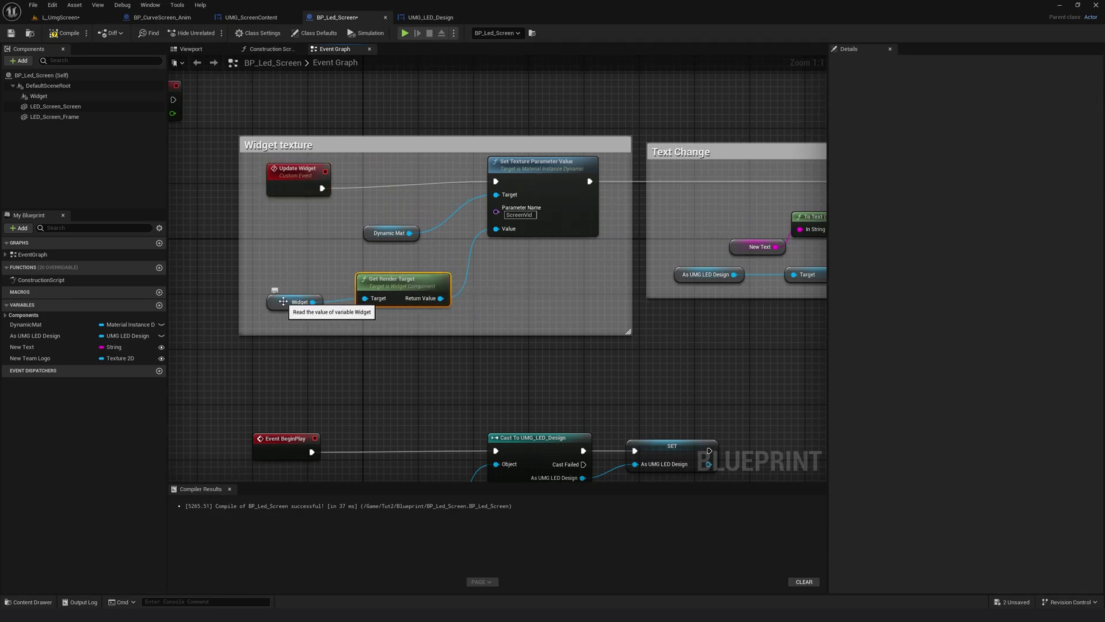
{"action": "left_click_drag", "start_coordinate": [558, 163], "coordinate": [557, 170]}
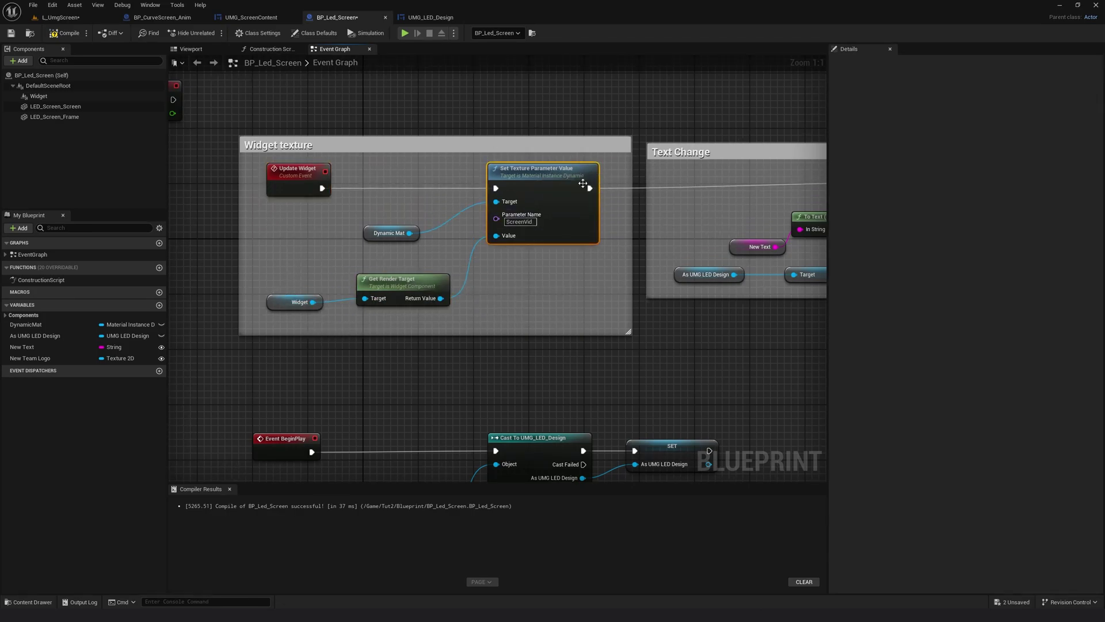
{"action": "right_click_drag", "start_coordinate": [719, 291], "coordinate": [410, 315]}
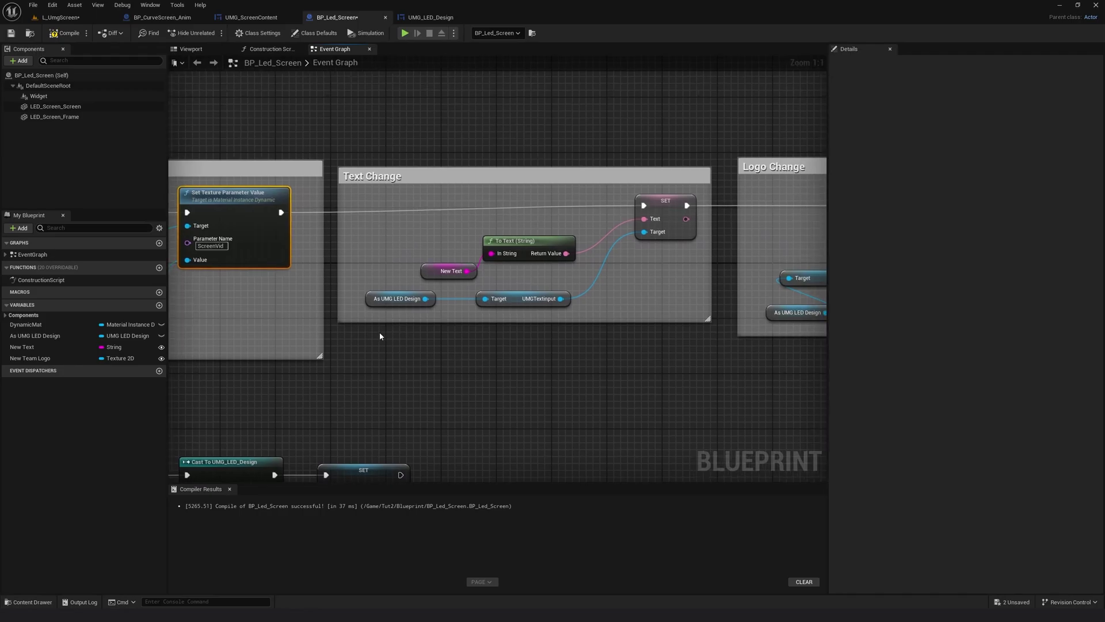
{"action": "left_click_drag", "start_coordinate": [369, 332], "coordinate": [475, 329]}
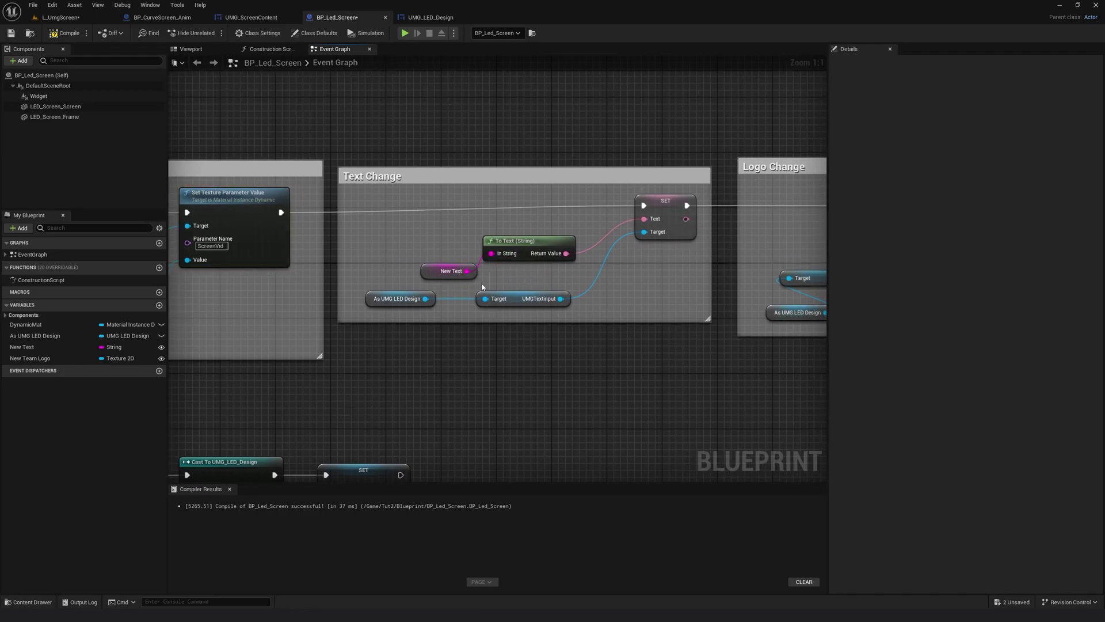
Review the New Text and New Team Logo settings, save BP_Led_Screen, and go to L_UmgScreen
{"action": "left_click", "coordinate": [452, 272]}
{"action": "right_click_drag", "start_coordinate": [451, 362], "coordinate": [338, 378]}
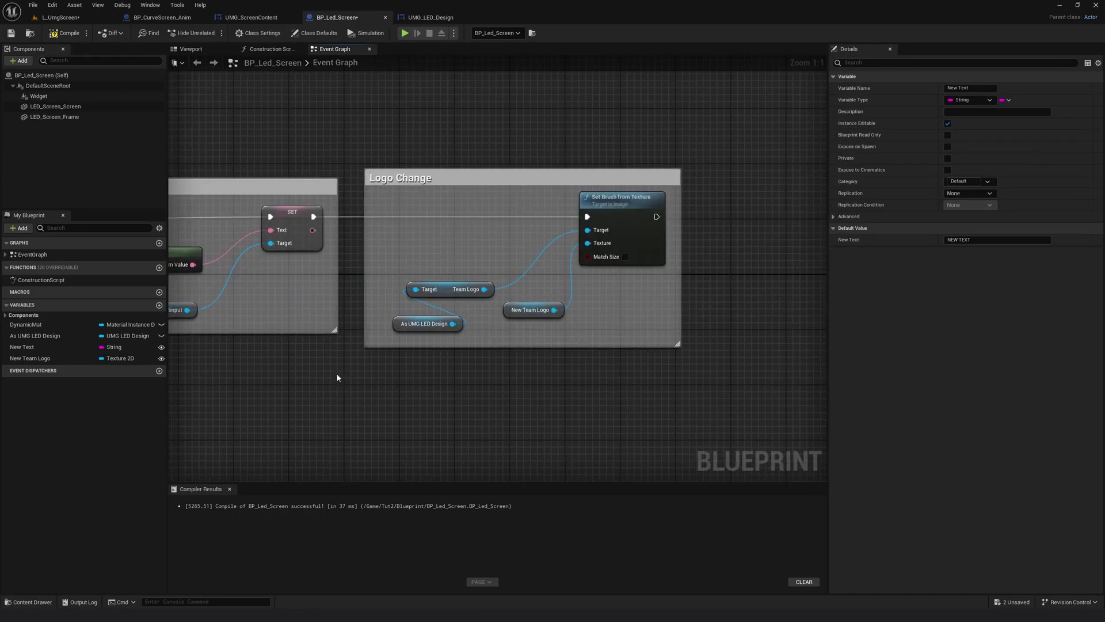
{"action": "left_click", "coordinate": [594, 202]}
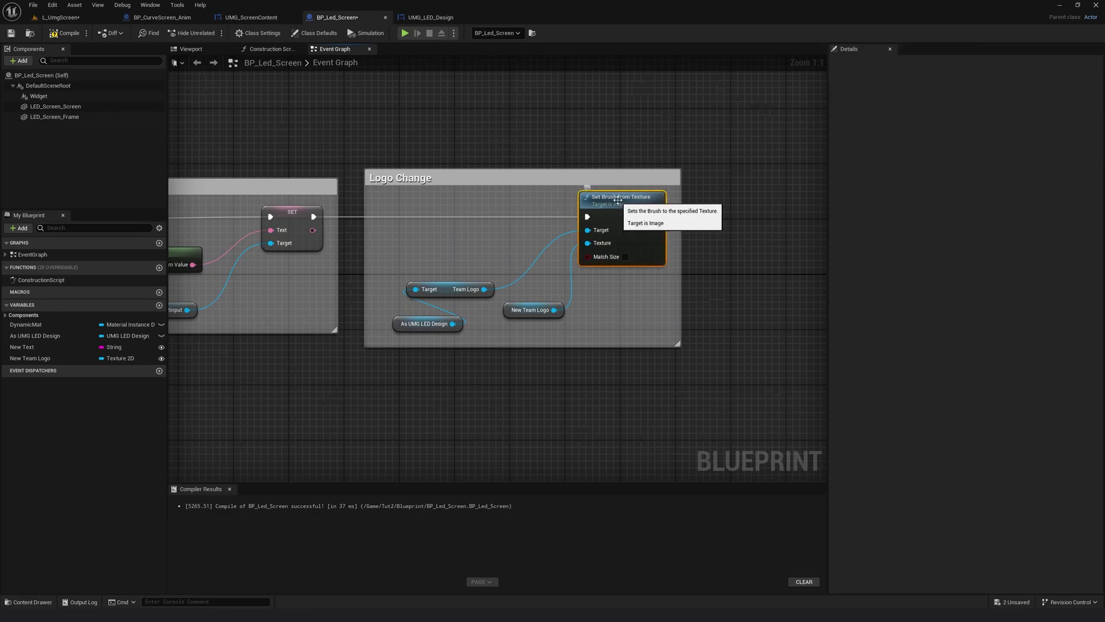
{"action": "left_click", "coordinate": [531, 310]}
{"action": "scroll", "coordinate": [434, 163], "scroll_direction": "down", "scroll_amount": 2}
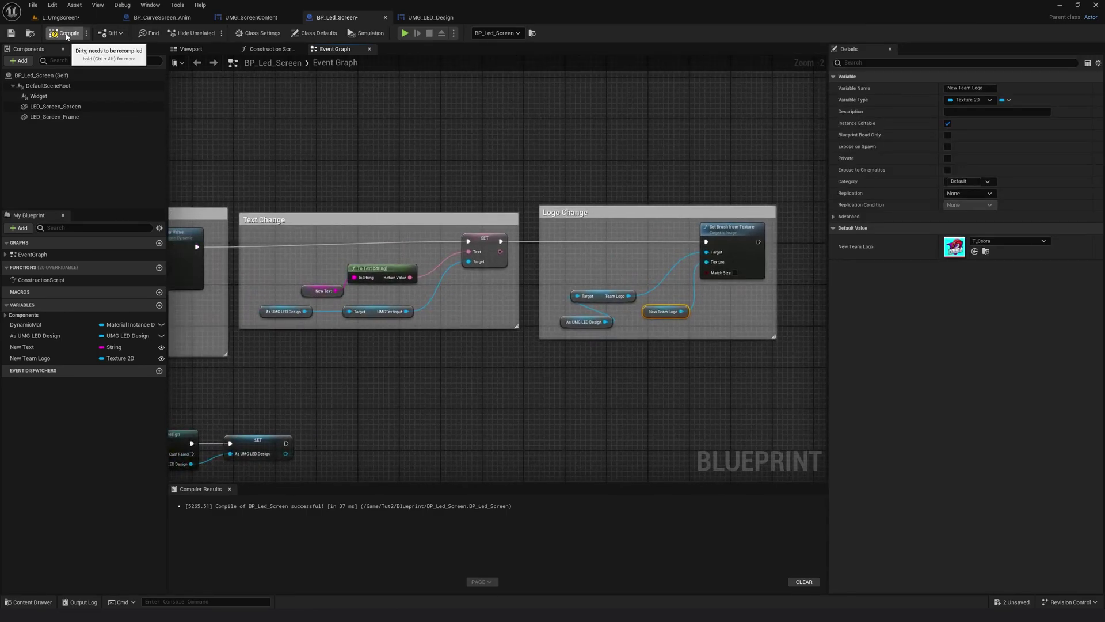
{"action": "left_click", "coordinate": [11, 34]}
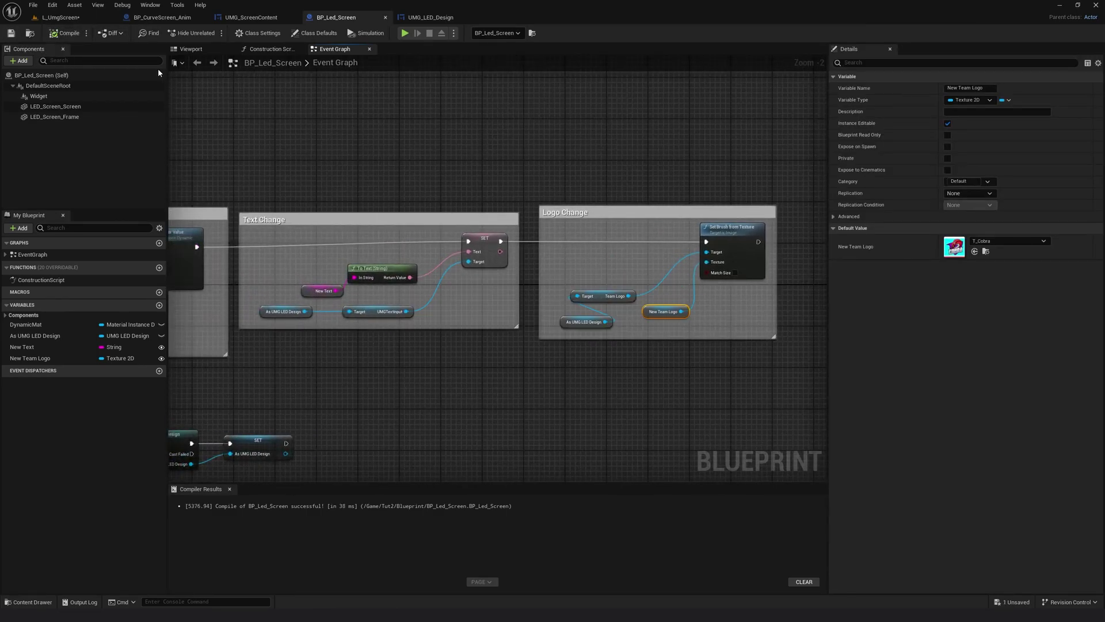
{"action": "left_click", "coordinate": [79, 20]}
Play L_UmgScreen, select the LED screen actor, and refresh it with Update Widget
{"action": "left_click", "coordinate": [211, 33]}
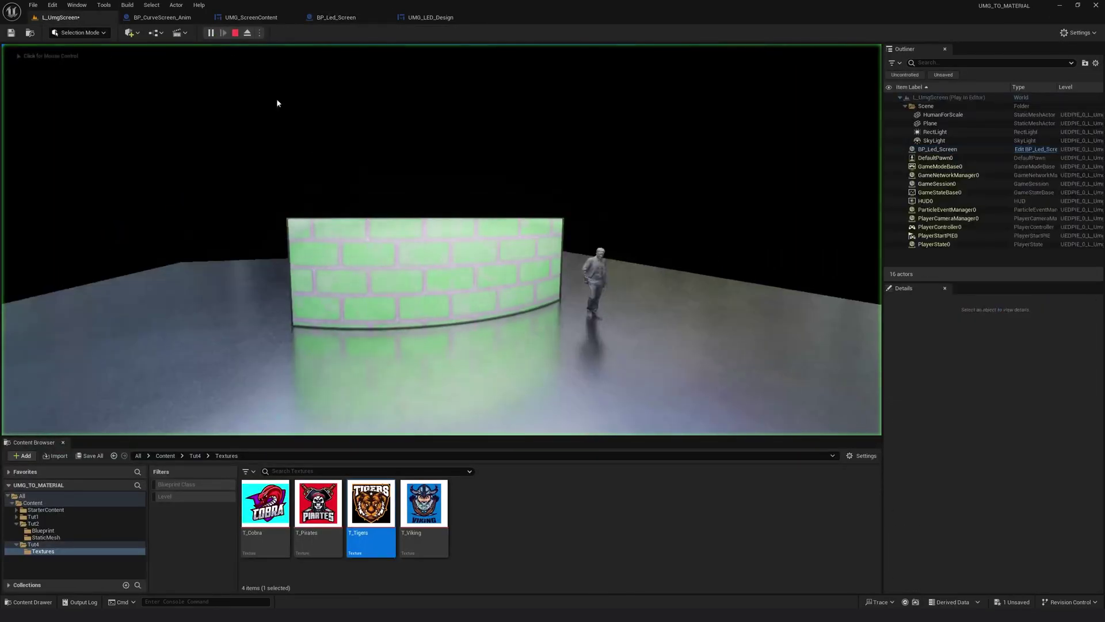
{"action": "key", "text": "shift+F1"}
{"action": "left_click", "coordinate": [937, 150]}
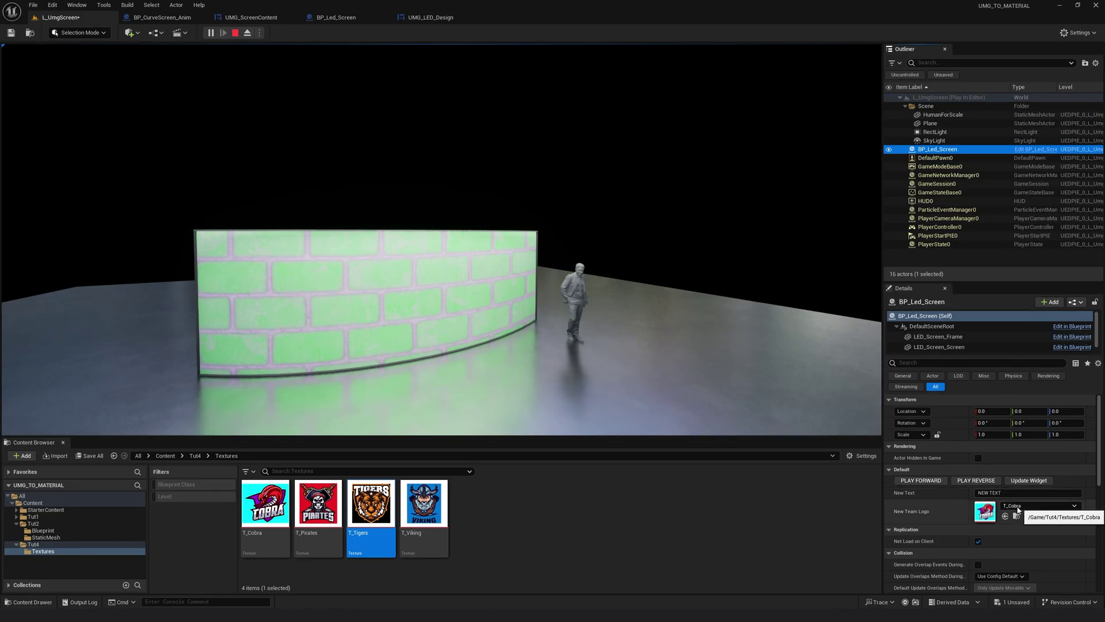
{"action": "left_click", "coordinate": [1029, 482]}
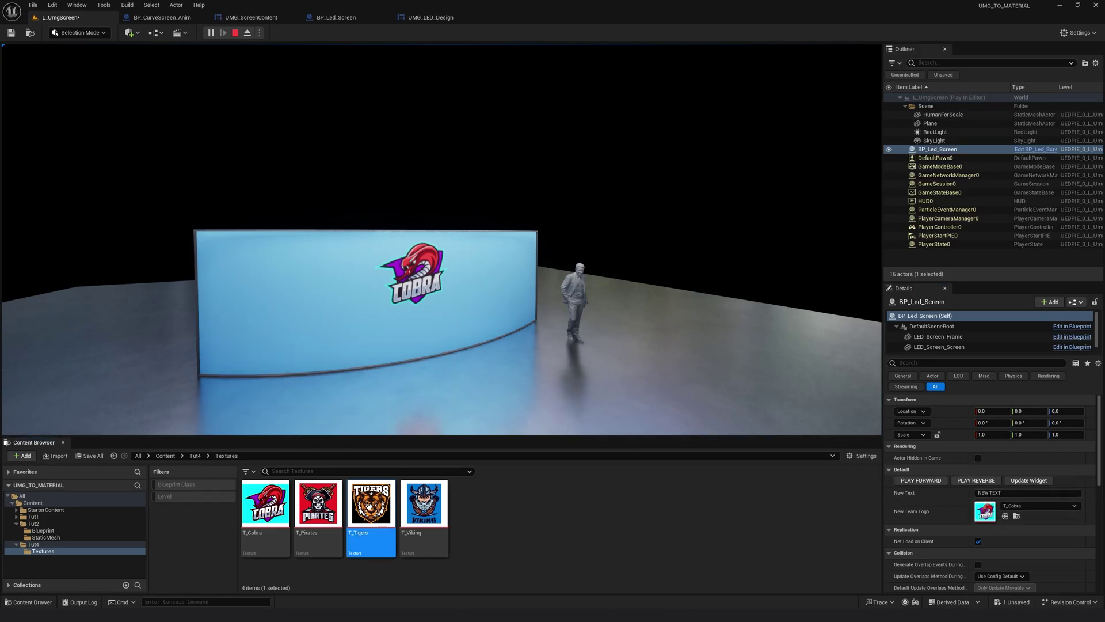
Set New Team Logo to T_Pirates and apply it with Update Widget
{"action": "left_click_drag", "start_coordinate": [318, 504], "coordinate": [982, 508]}
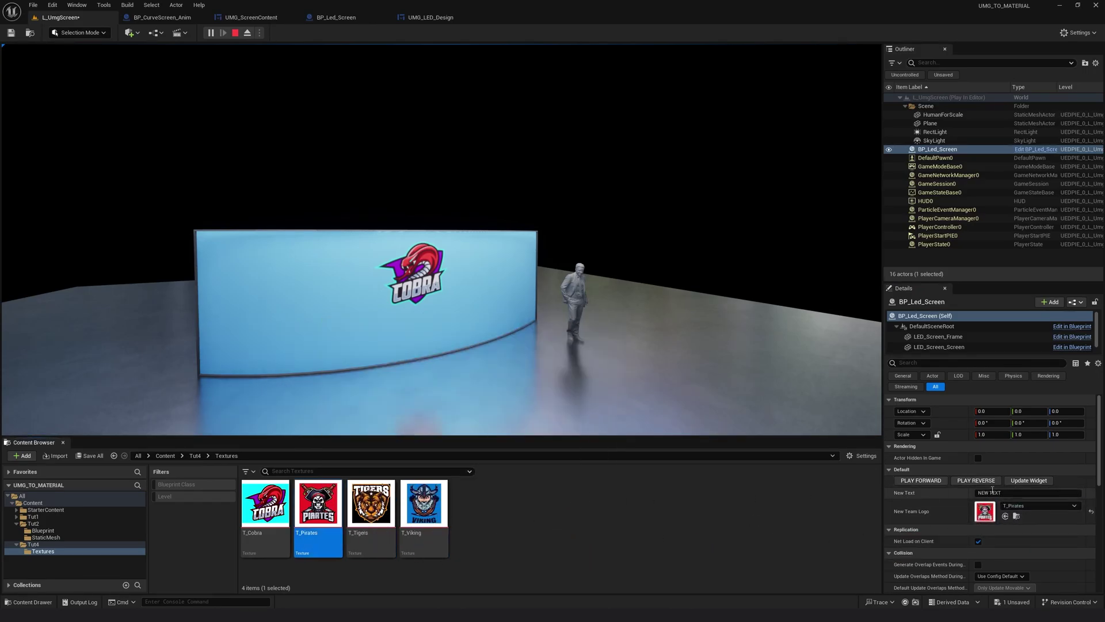
{"action": "left_click", "coordinate": [1029, 480]}
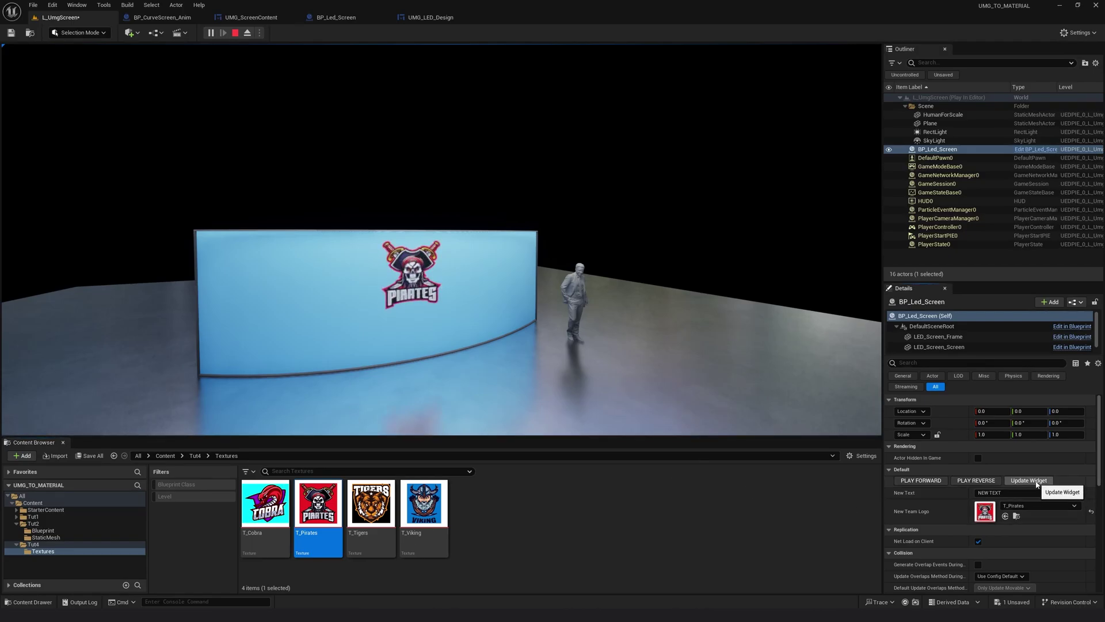
{"action": "left_click", "coordinate": [630, 387]}
Change the screen's New Text to 'THE WINNERS' and apply it with Update Widget
{"action": "key", "text": "w"}
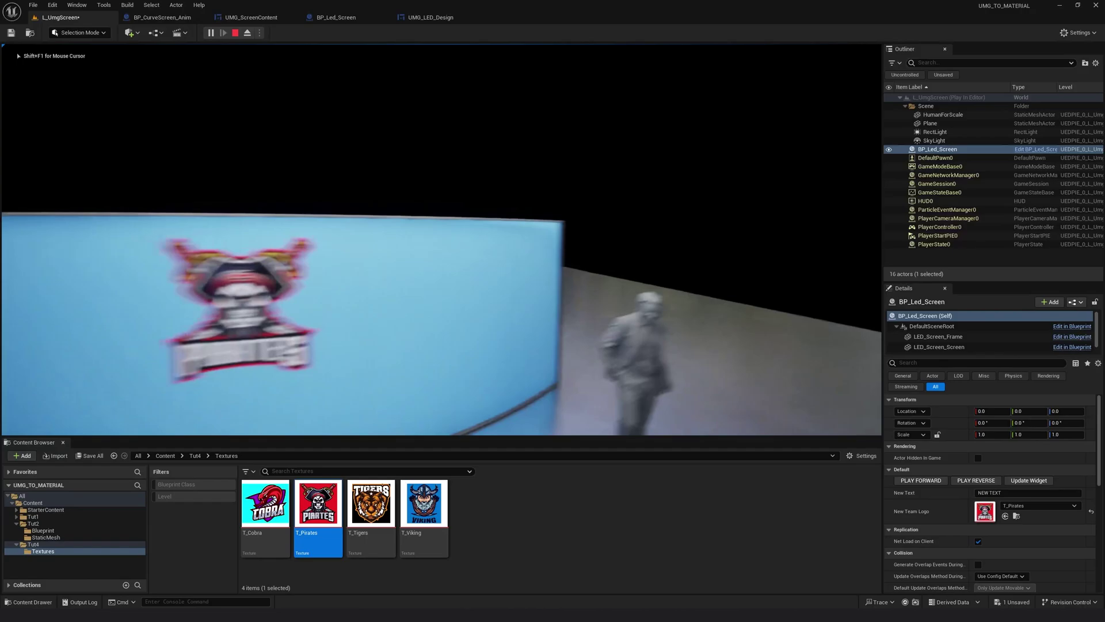
{"action": "key", "text": "shift+F1"}
{"action": "double_click", "coordinate": [1014, 493]}
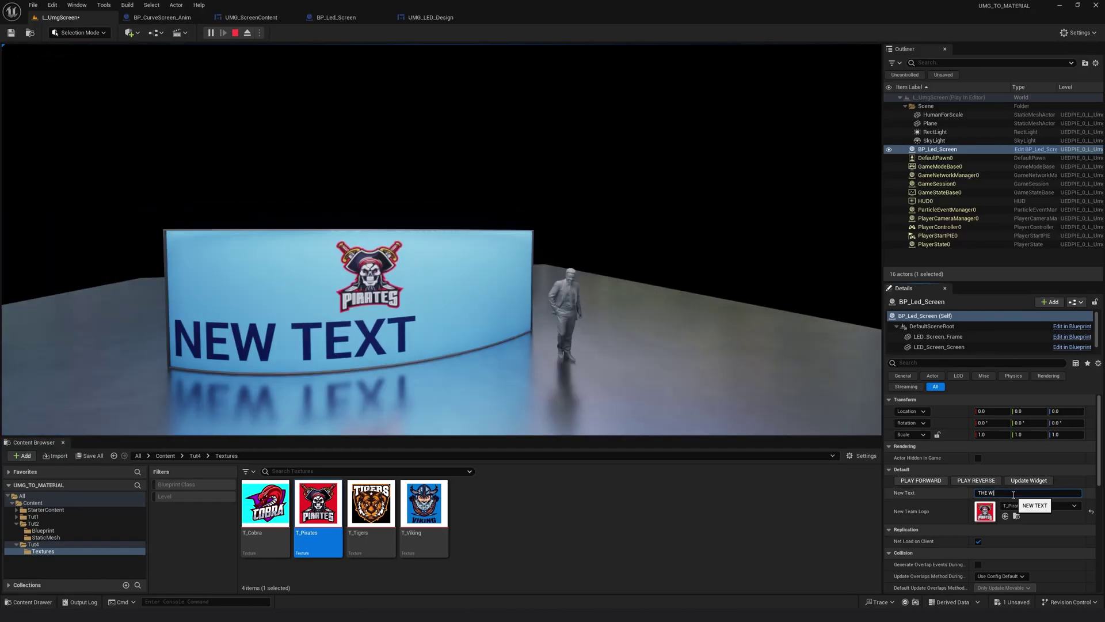
{"action": "type", "text": "THE WINNERS"}
{"action": "left_click", "coordinate": [1030, 480]}
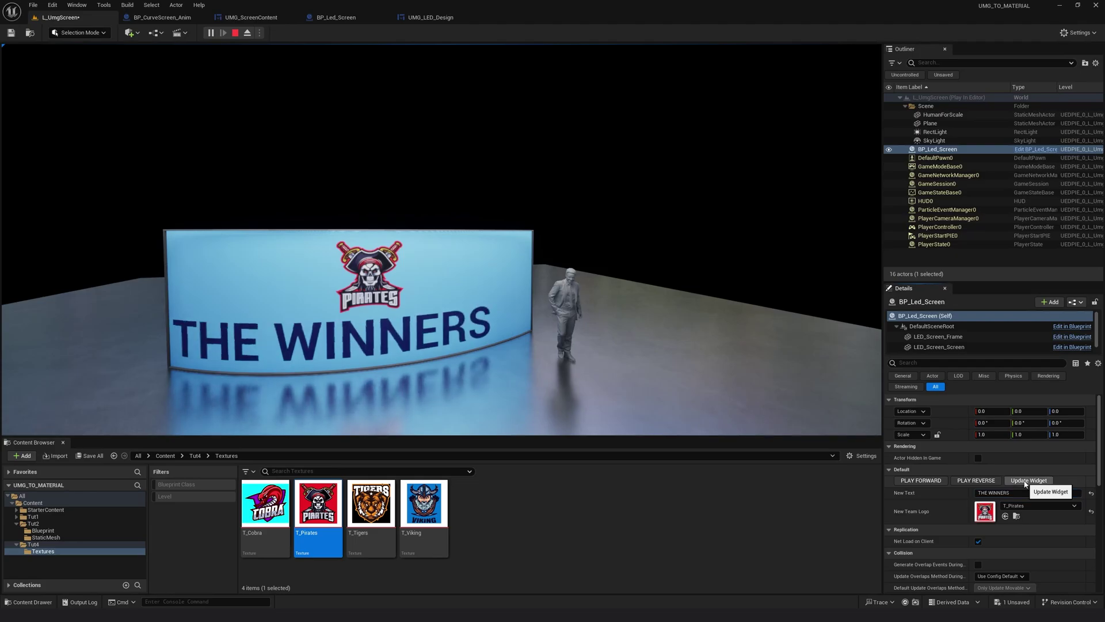
Test PLAY FORWARD and PLAY REVERSE, then apply 'THE WINNERS OF THE GAME' to the screen
{"action": "left_click", "coordinate": [940, 482]}
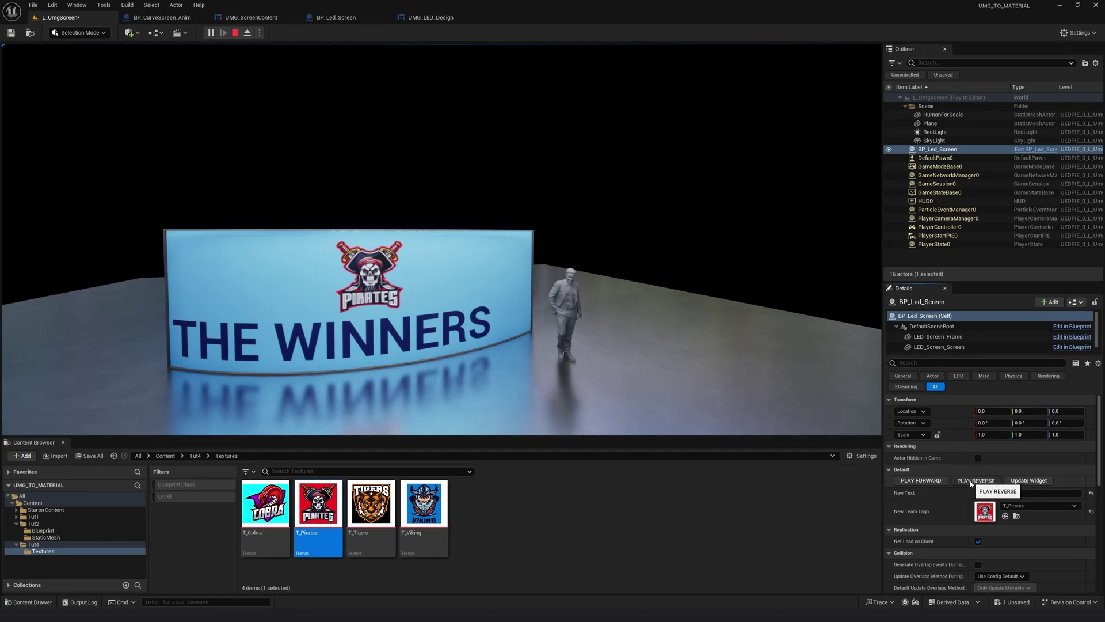
{"action": "left_click", "coordinate": [970, 481]}
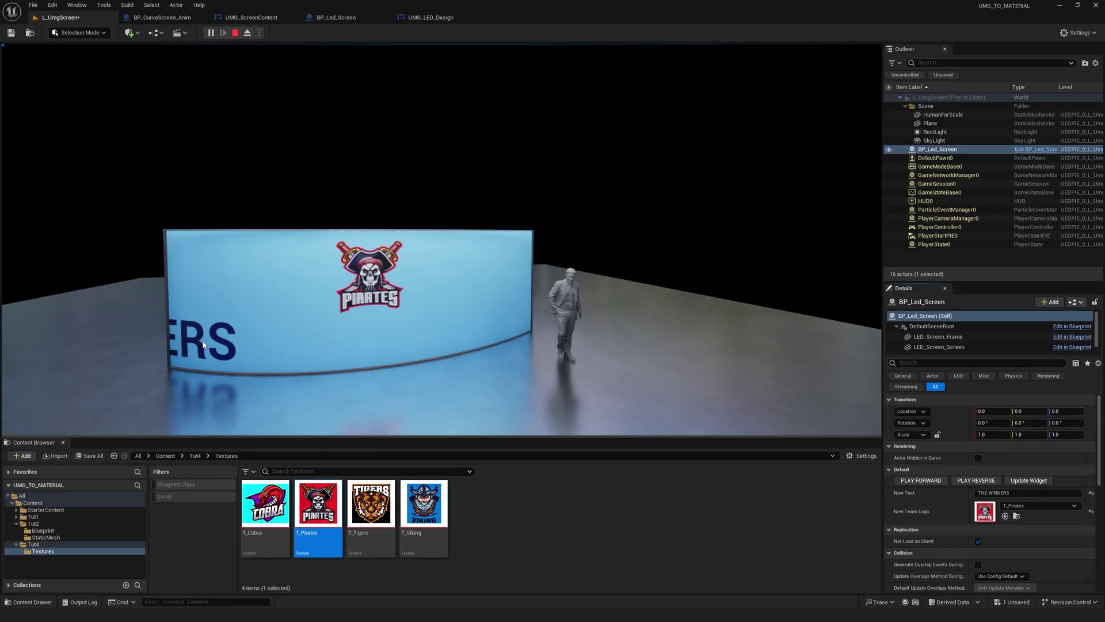
{"action": "left_click", "coordinate": [921, 480]}
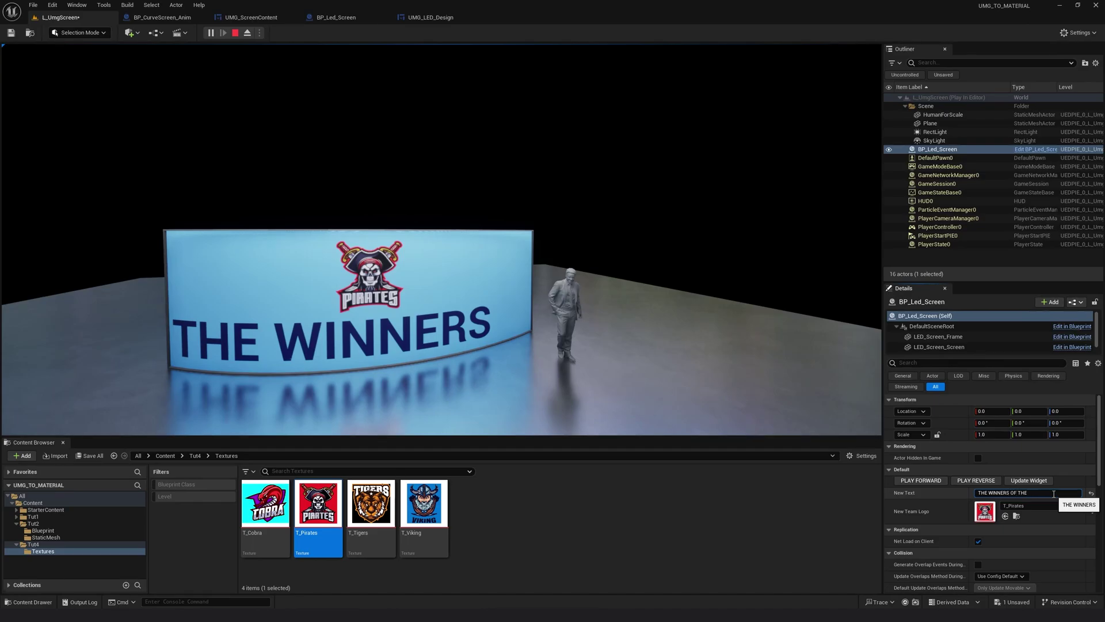
{"action": "left_click", "coordinate": [1029, 480]}
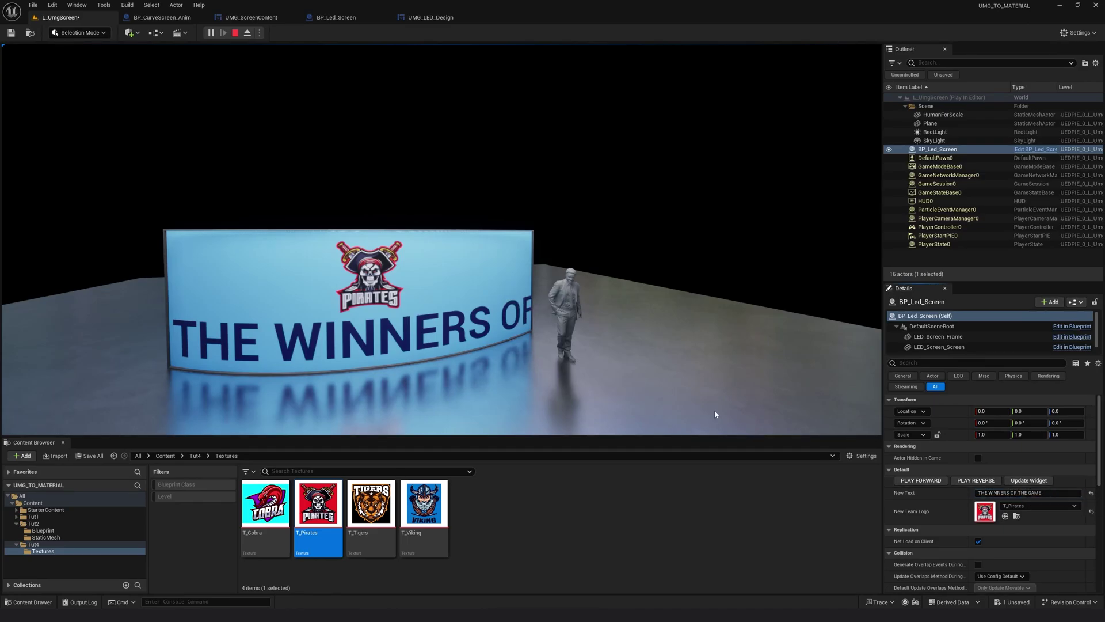
{"action": "left_click_drag", "start_coordinate": [526, 327], "coordinate": [467, 326]}
{"action": "key", "text": "shift+F1"}
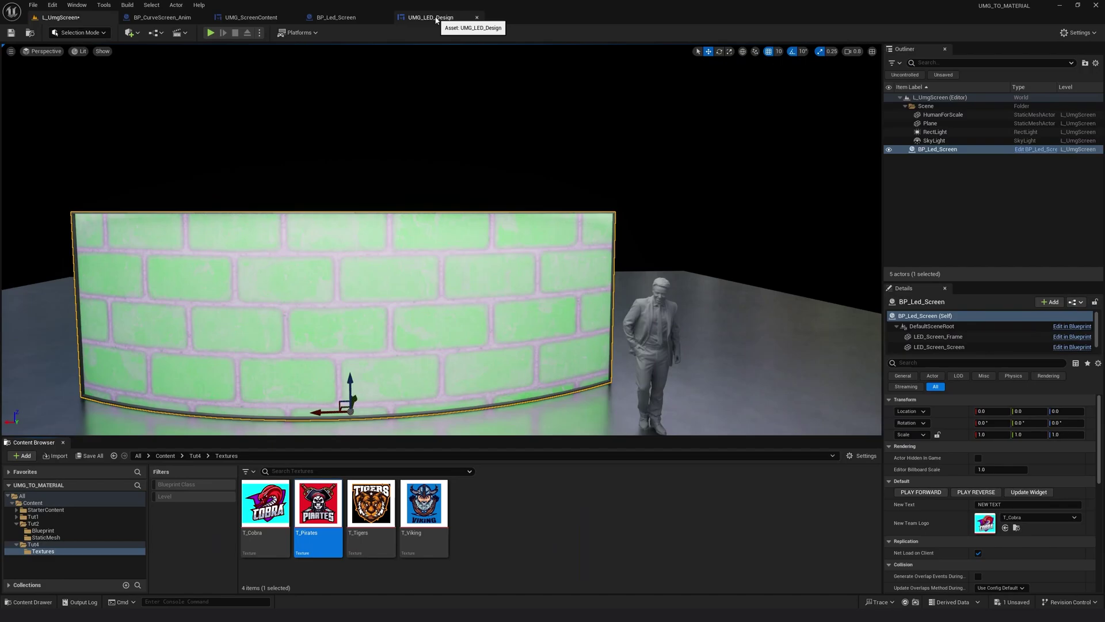
Stop play, open UMG_LED_Design, select TutAnim and preview it from near the start
{"action": "left_click", "coordinate": [432, 17]}
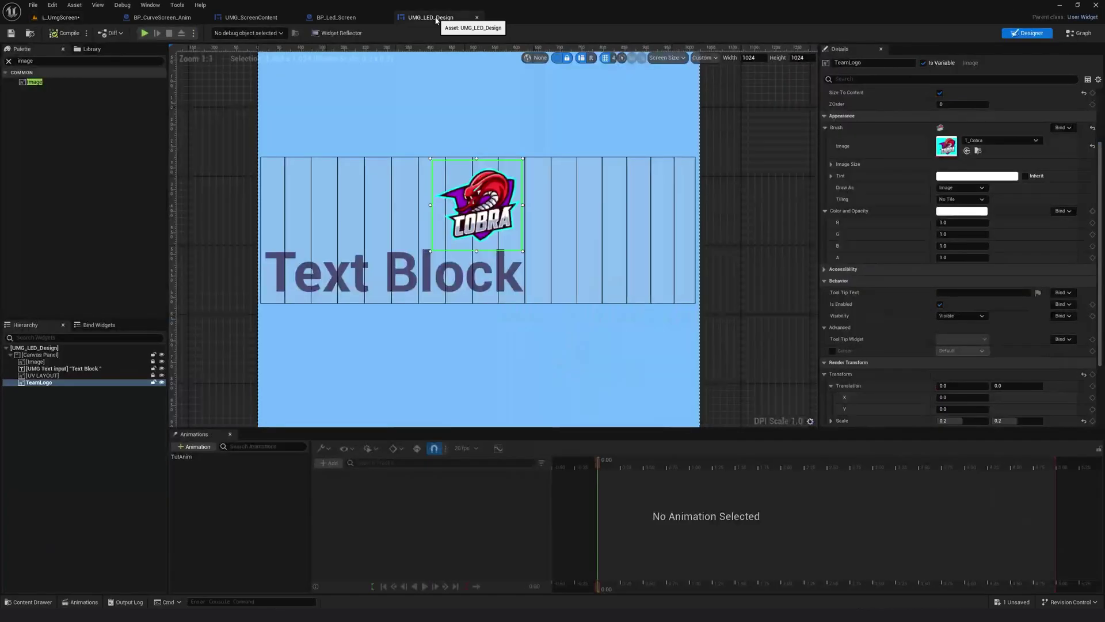
{"action": "left_click", "coordinate": [186, 458]}
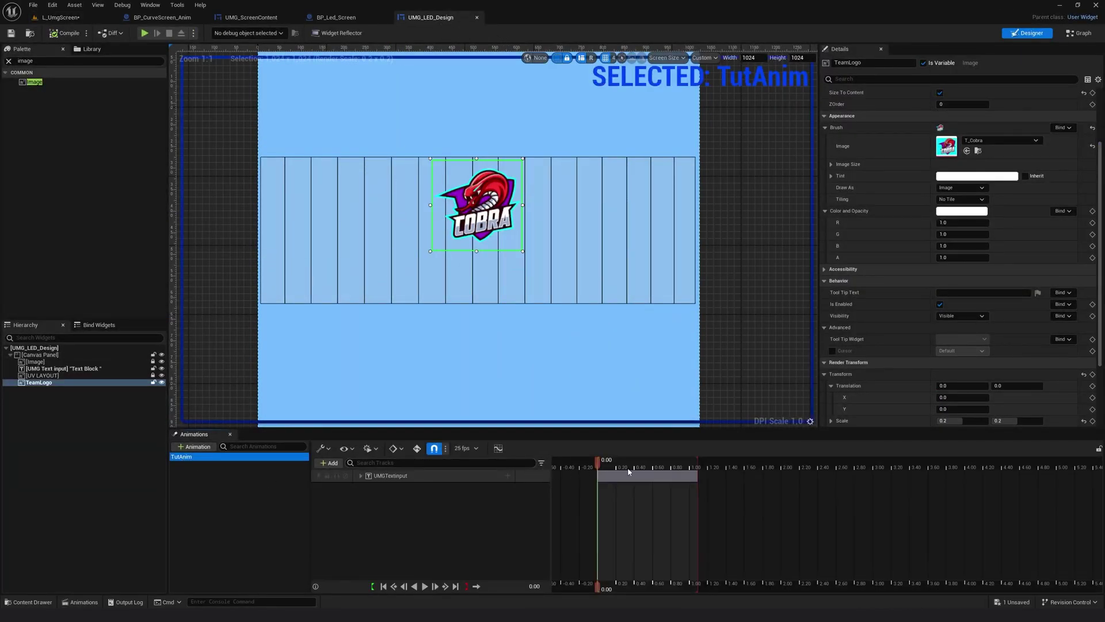
{"action": "left_click", "coordinate": [602, 465]}
{"action": "key", "text": "space"}
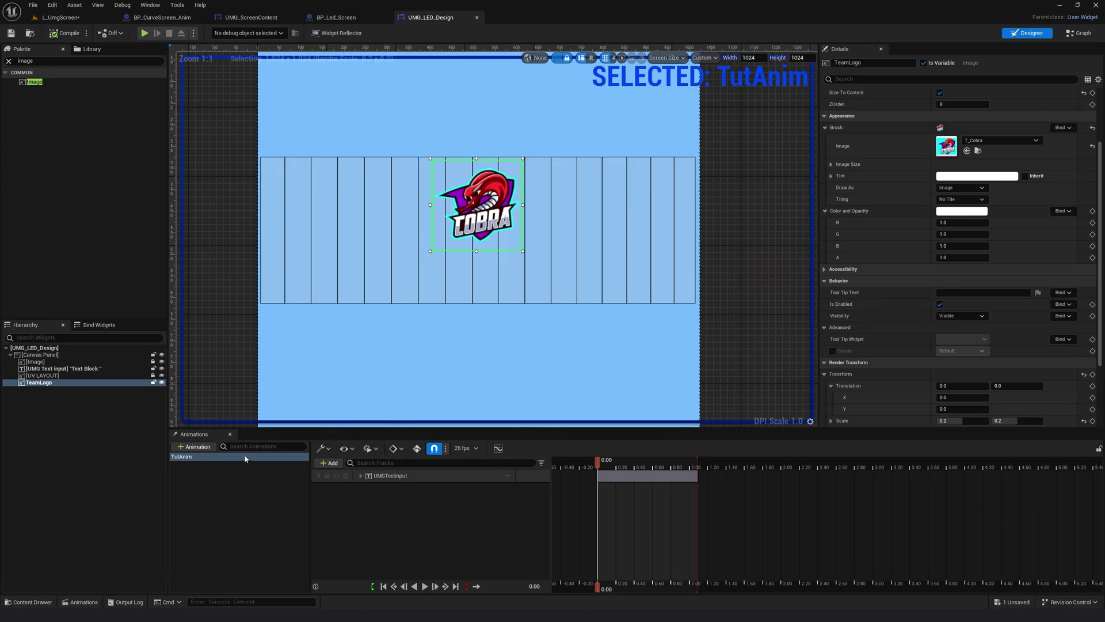
Add a TeamLogo track to TutAnim, undo it, and scroll Details to Render Transform
{"action": "left_click", "coordinate": [331, 462]}
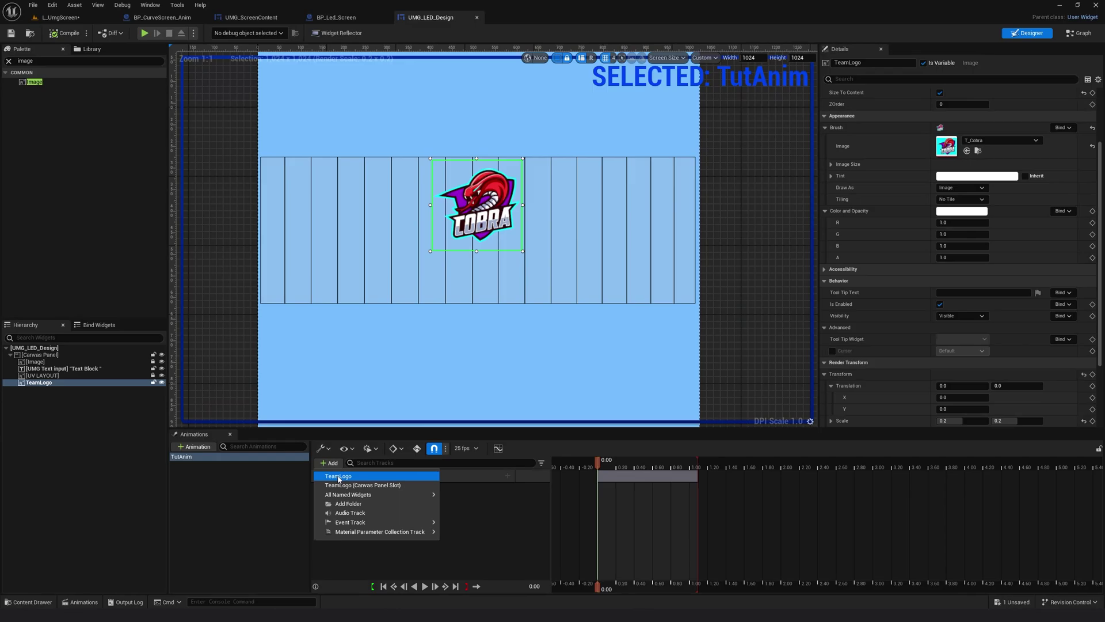
{"action": "left_click", "coordinate": [338, 477]}
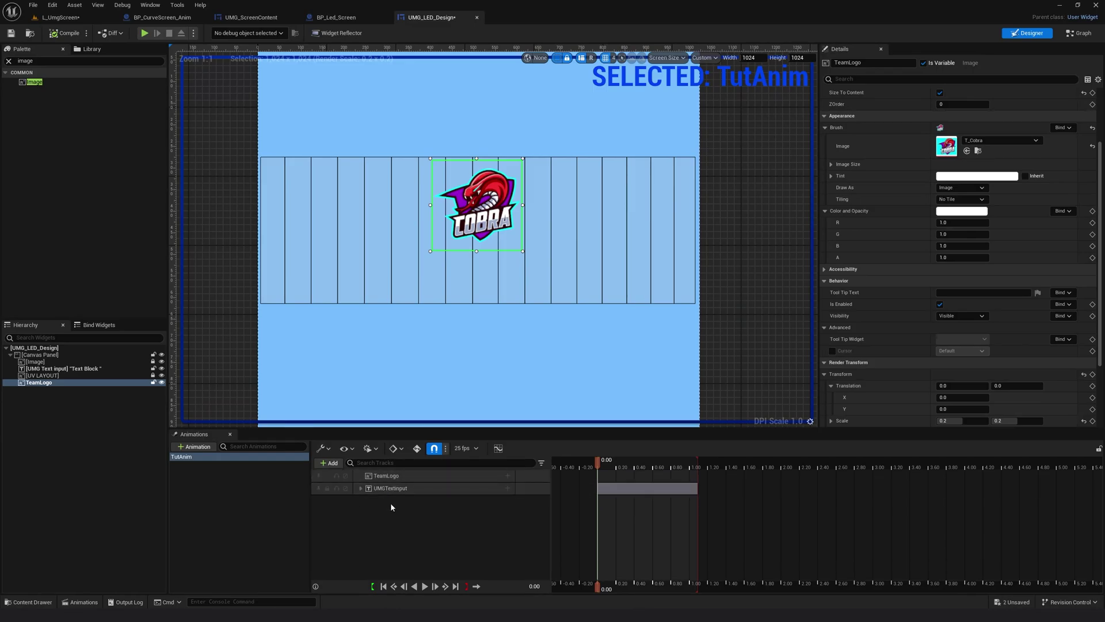
{"action": "key", "text": "ctrl+z"}
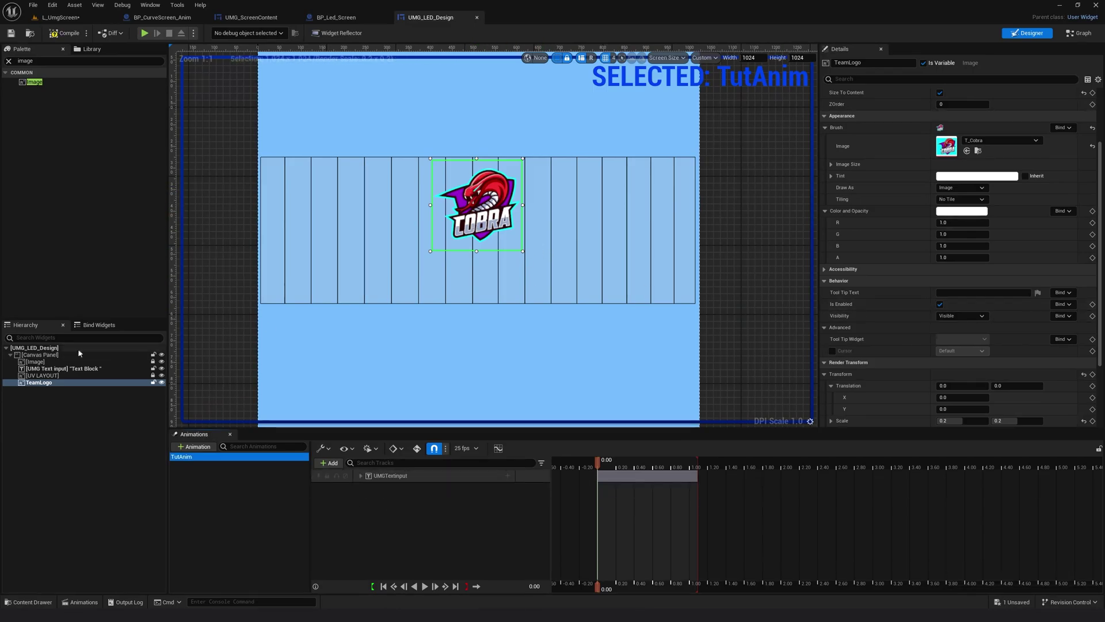
{"action": "scroll", "coordinate": [845, 182], "scroll_direction": "down", "scroll_amount": 3}
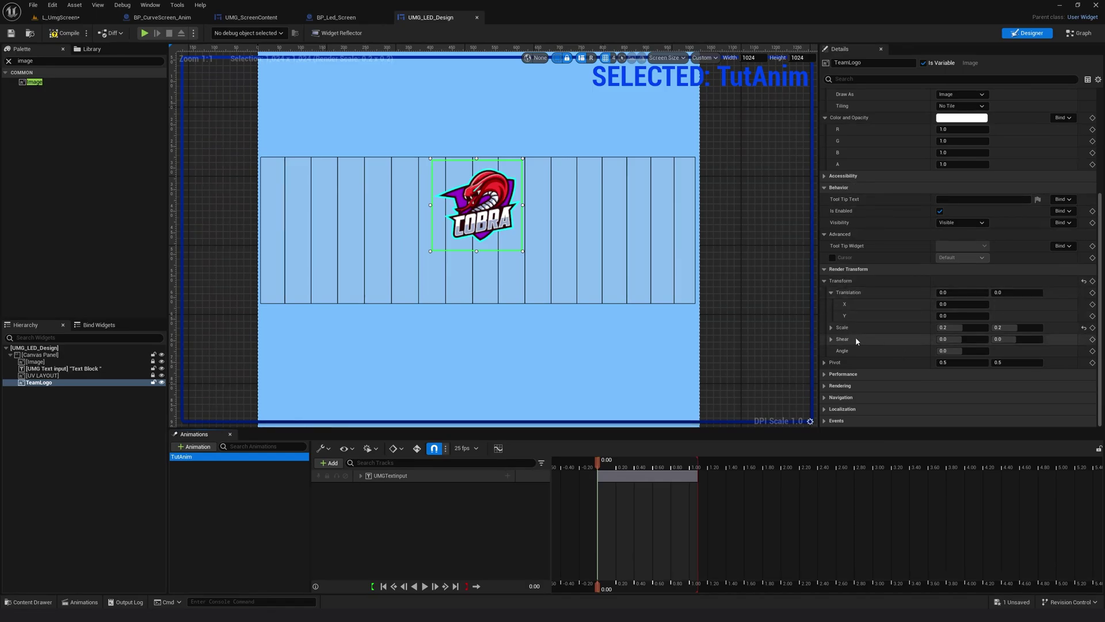
Keyframe the TeamLogo scale and expand its Transform and Scale tracks in Sequencer
{"action": "left_click", "coordinate": [1093, 327]}
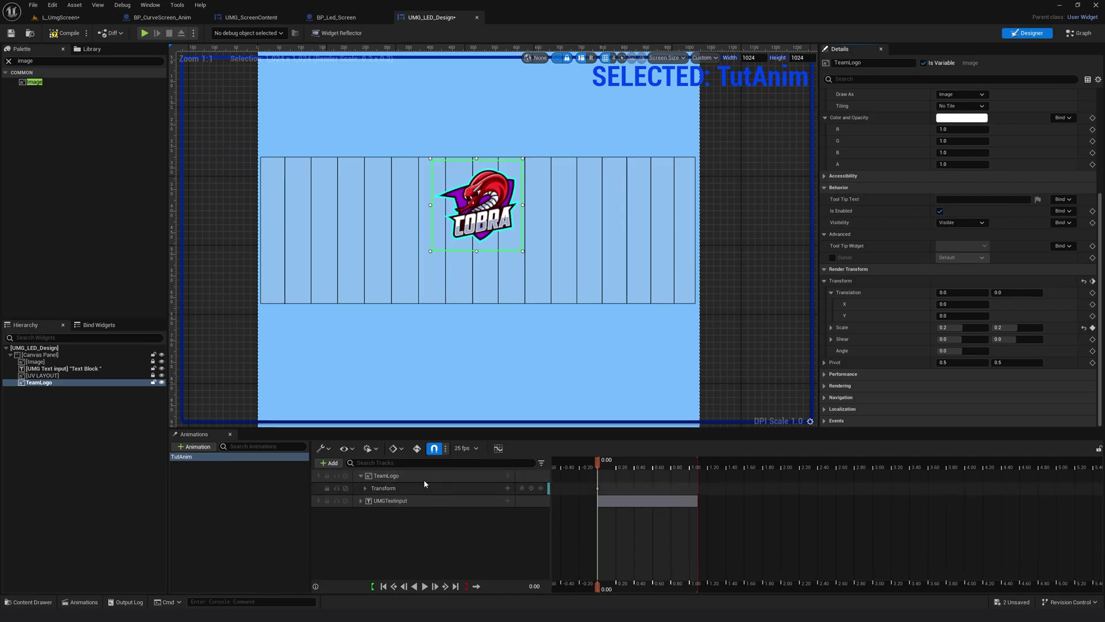
{"action": "left_click", "coordinate": [365, 488]}
{"action": "left_click", "coordinate": [369, 525]}
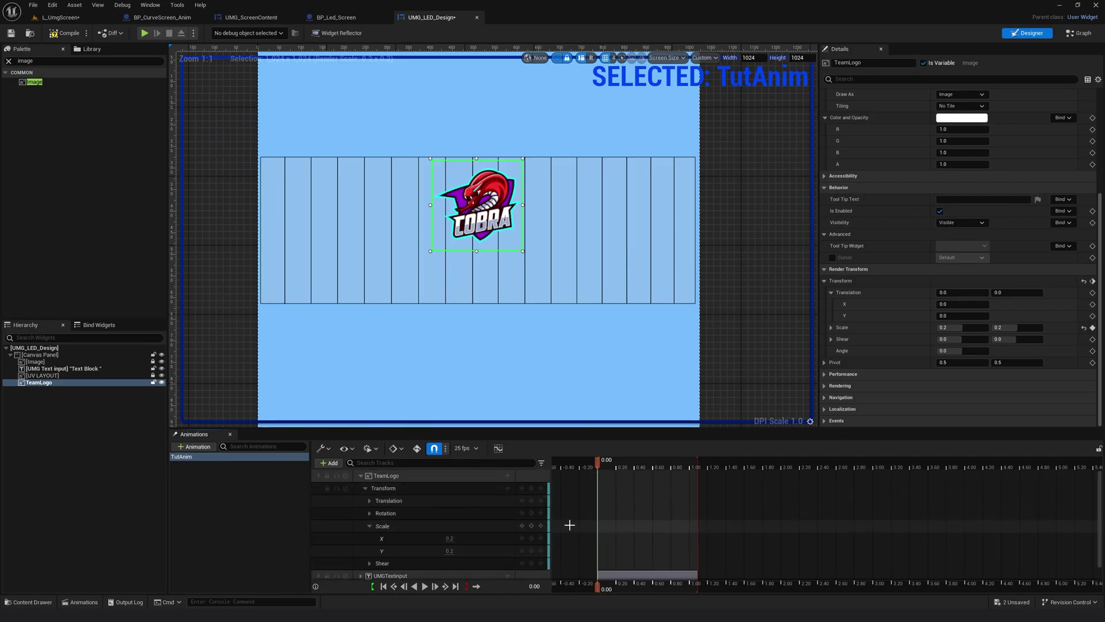
{"action": "scroll", "coordinate": [572, 523], "scroll_direction": "up", "scroll_amount": 10, "text": "ctrl"}
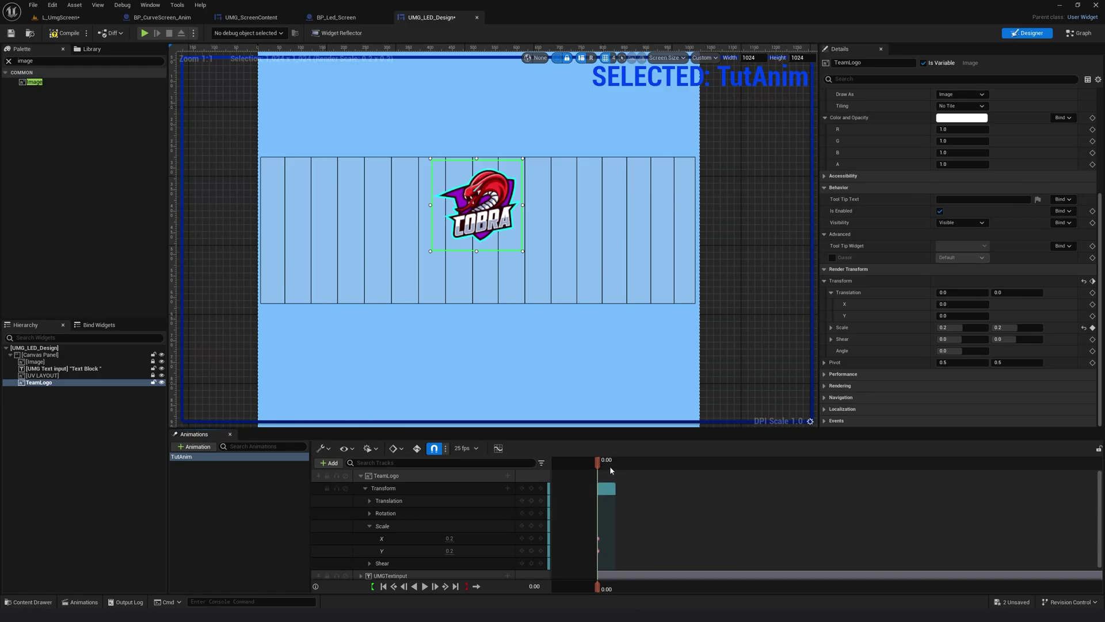
{"action": "scroll", "coordinate": [749, 521], "scroll_direction": "down", "scroll_amount": 5, "text": "ctrl"}
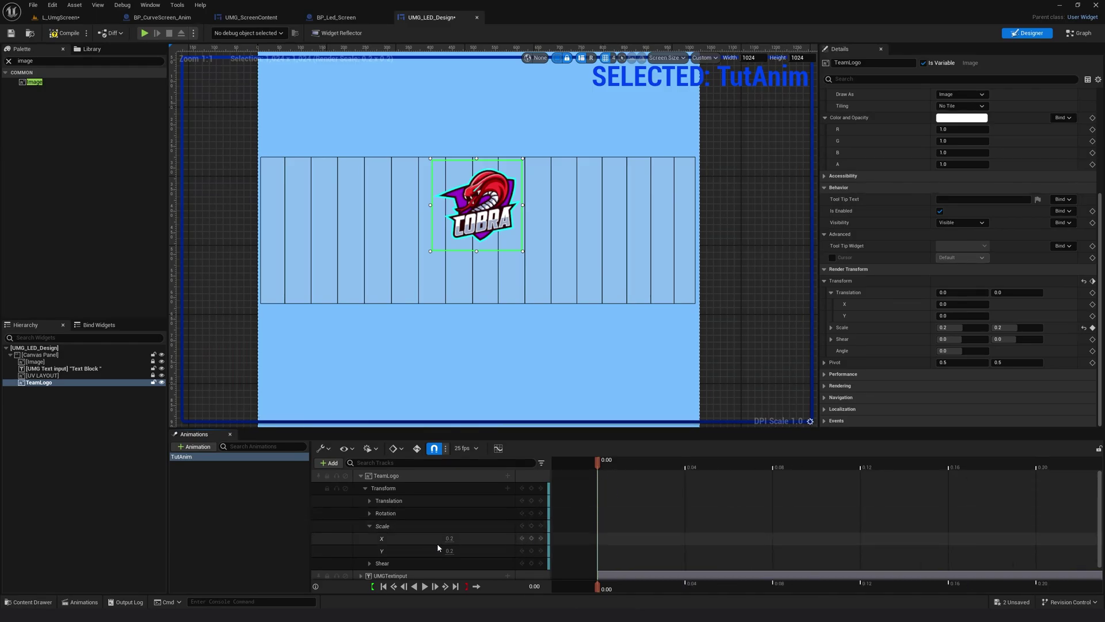
Key the TeamLogo scale X and Y at 0.2 at time 0.40
{"action": "left_click", "coordinate": [787, 464]}
{"action": "left_click", "coordinate": [811, 464]}
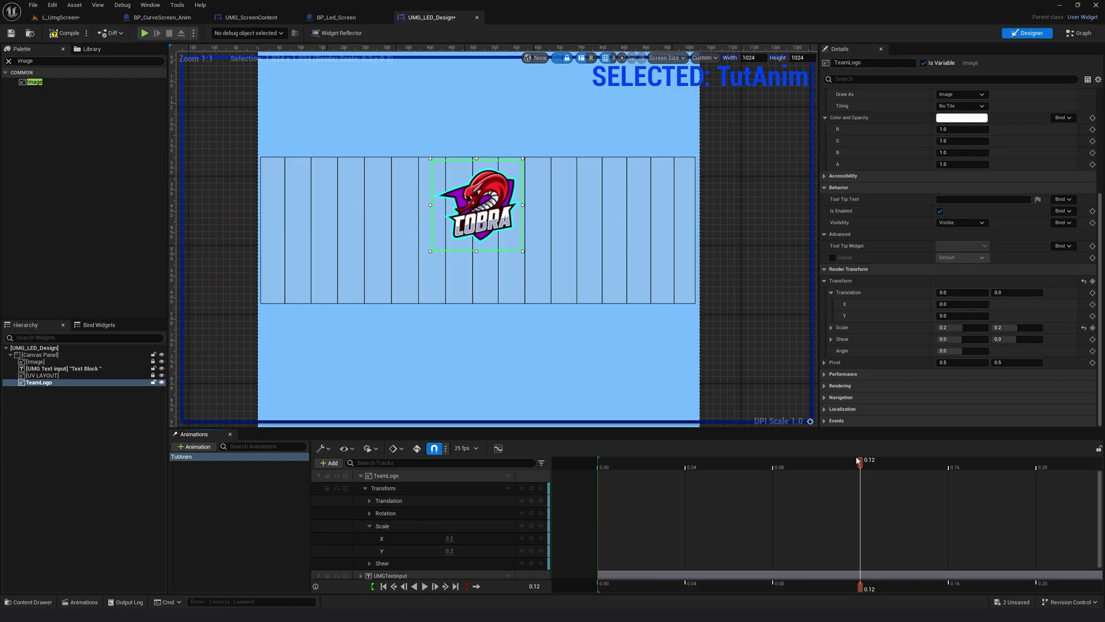
{"action": "scroll", "coordinate": [809, 464], "scroll_direction": "down", "scroll_amount": 8, "text": "ctrl"}
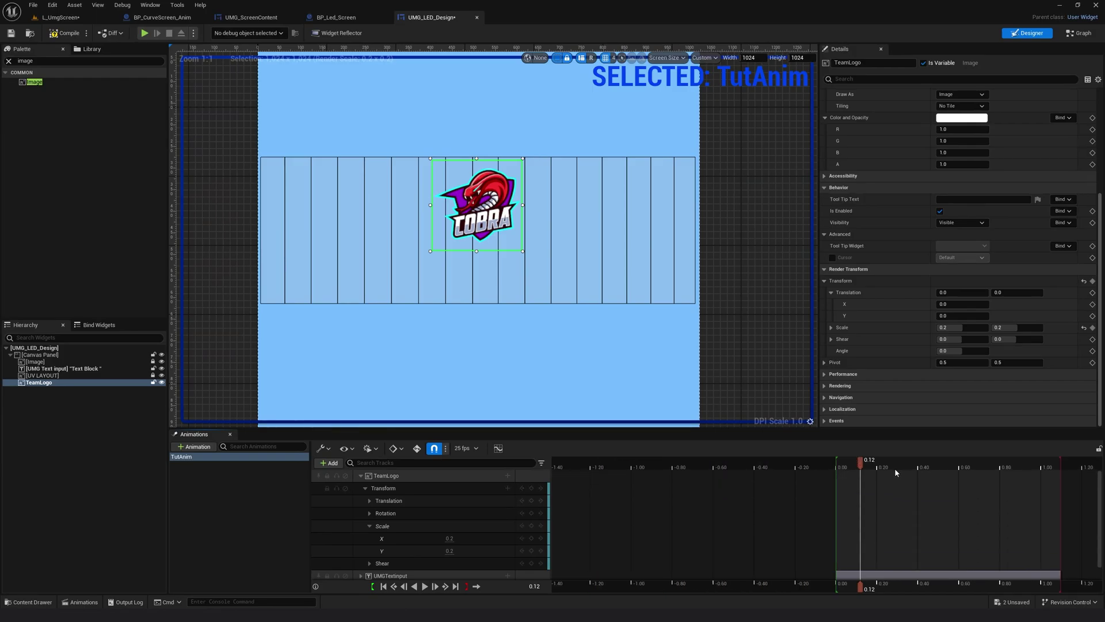
{"action": "left_click_drag", "start_coordinate": [865, 466], "coordinate": [918, 464]}
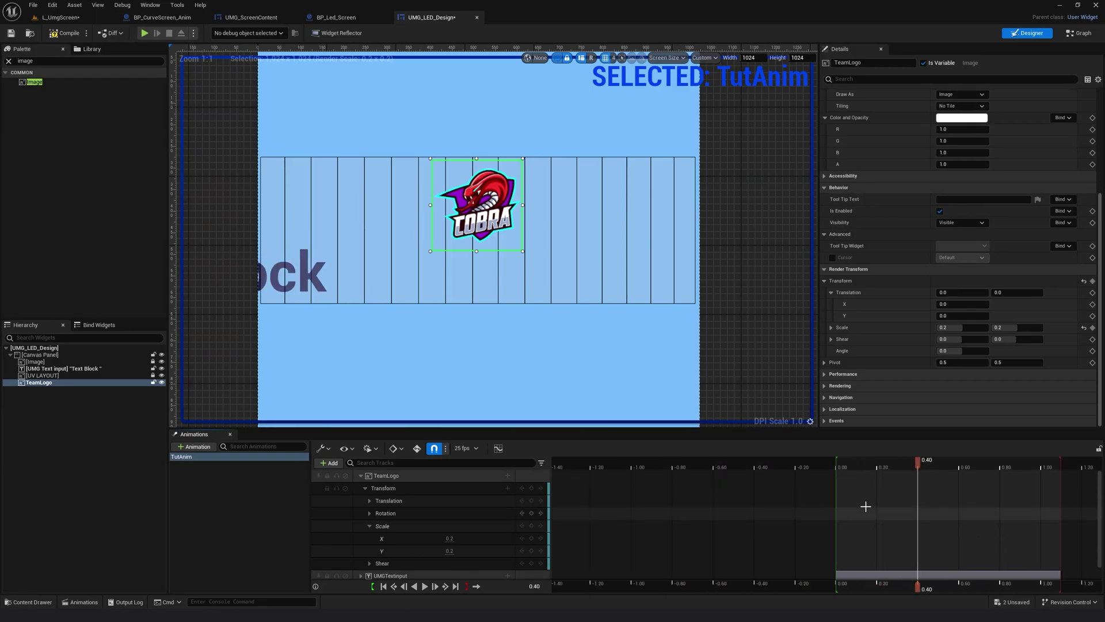
{"action": "left_click", "coordinate": [532, 551]}
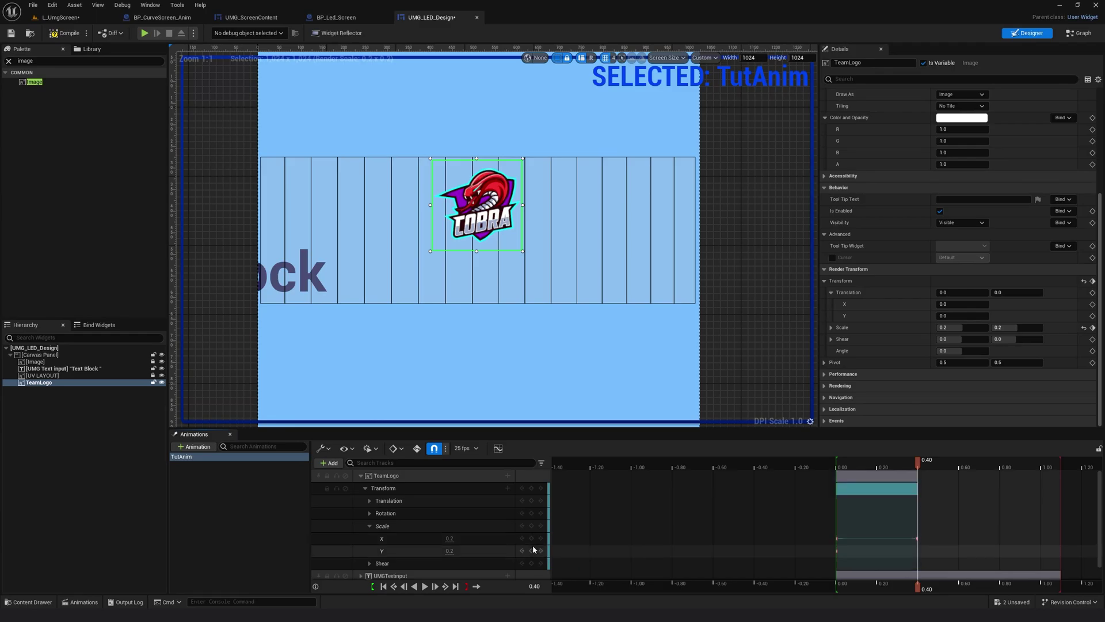
{"action": "left_click", "coordinate": [532, 551]}
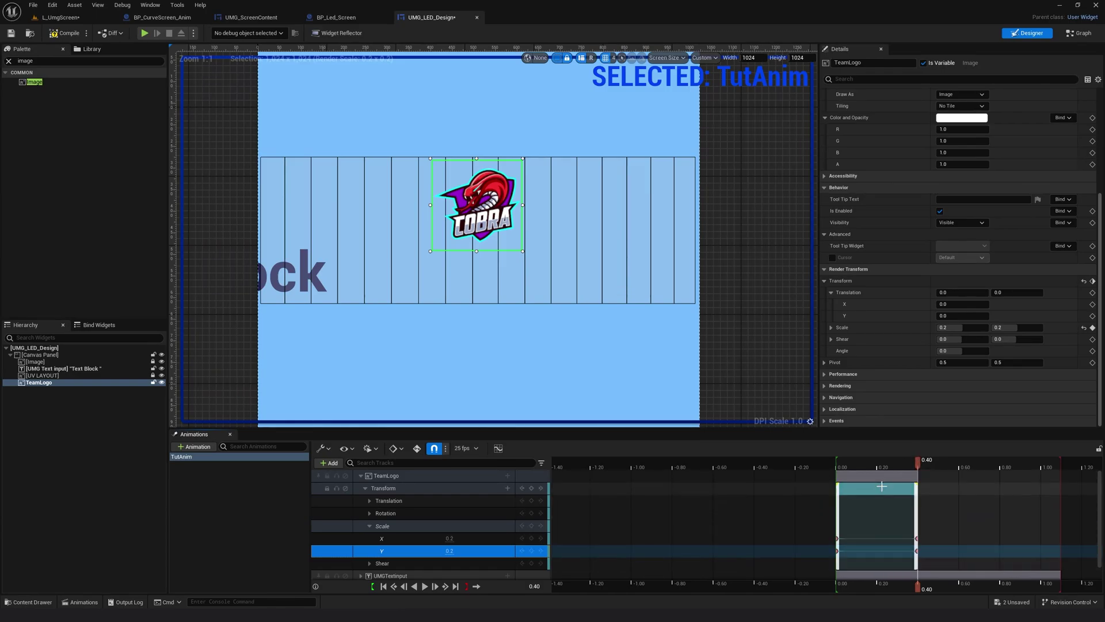
Key the TeamLogo scale at 0.0 at time 0.00
{"action": "left_click_drag", "start_coordinate": [900, 462], "coordinate": [837, 462]}
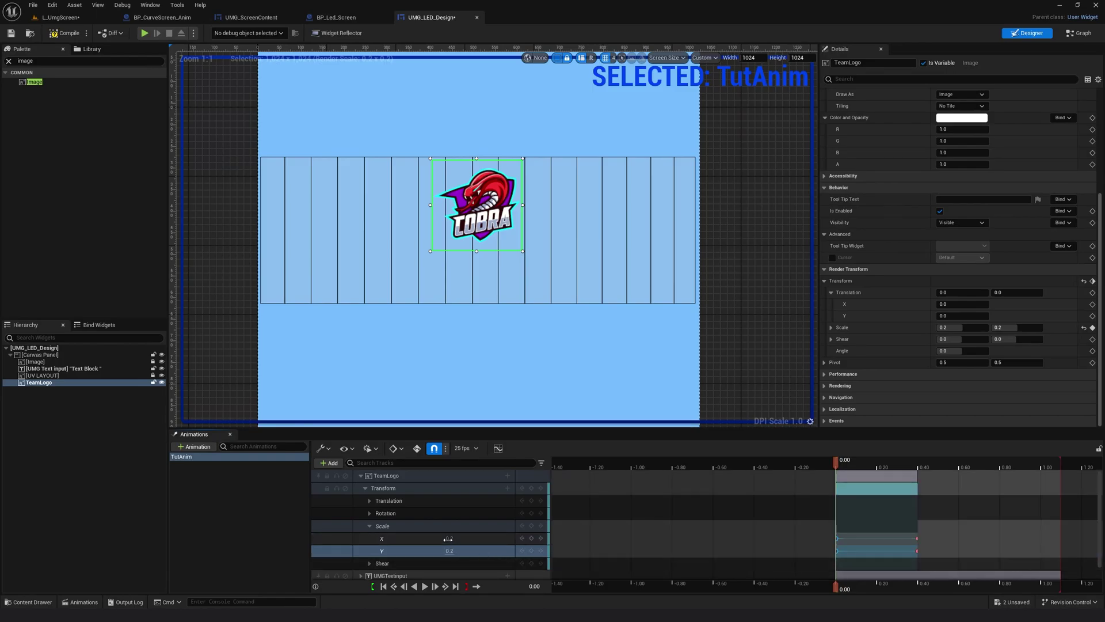
{"action": "key", "text": "Return"}
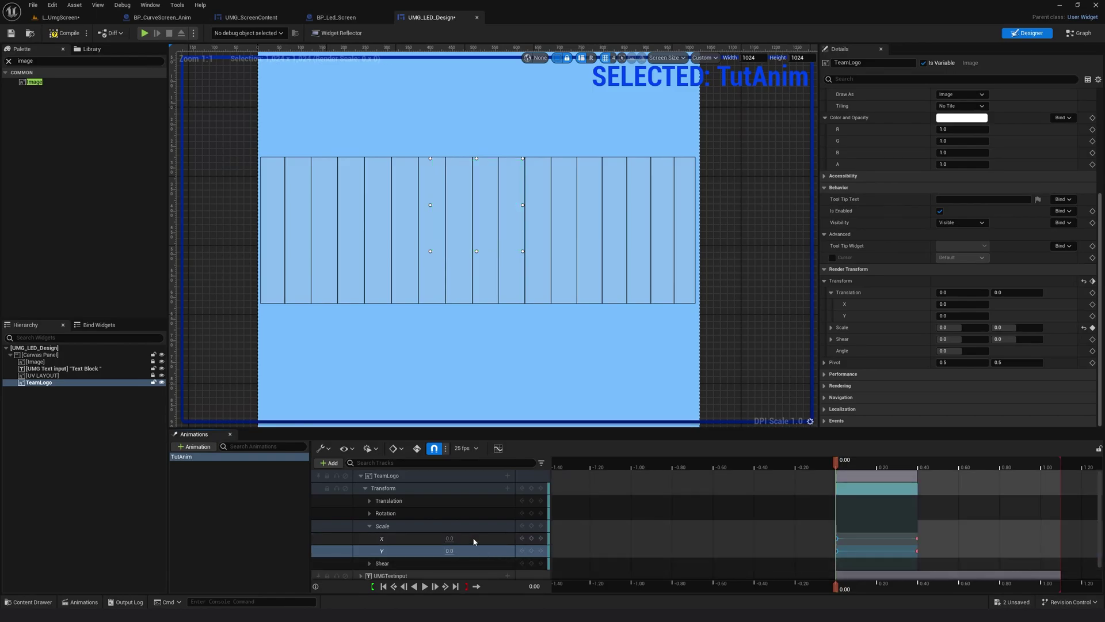
{"action": "left_click", "coordinate": [532, 526]}
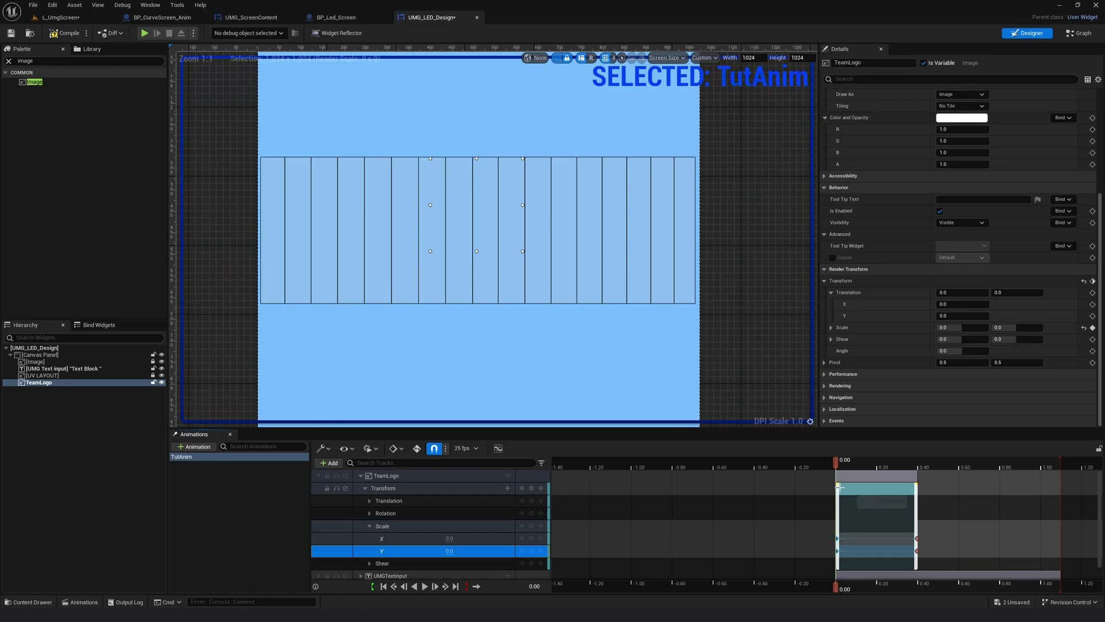
Shift the logo scale-in to start at 0.20 and preview the animation
{"action": "left_click_drag", "start_coordinate": [838, 462], "coordinate": [933, 461]}
{"action": "right_click_drag", "start_coordinate": [726, 514], "coordinate": [599, 510]}
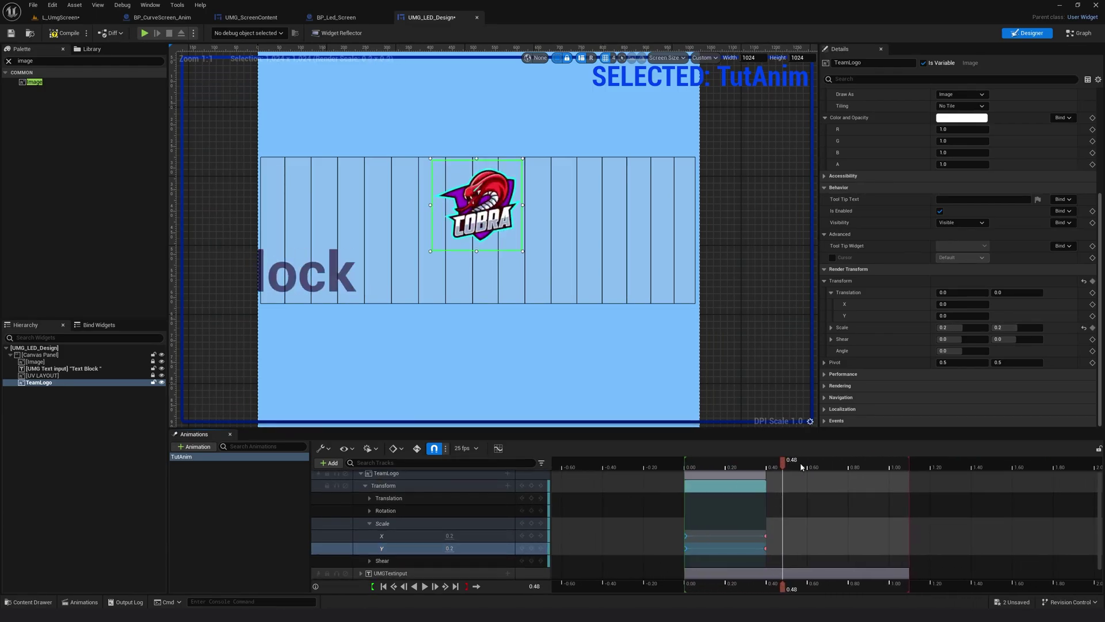
{"action": "mouse_move", "coordinate": [785, 461]}
{"action": "left_mouse_down"}
{"action": "mouse_move", "coordinate": [689, 460]}
{"action": "mouse_move", "coordinate": [769, 456]}
{"action": "mouse_move", "coordinate": [742, 460]}
{"action": "mouse_move", "coordinate": [777, 476]}
{"action": "left_mouse_up"}
{"action": "scroll", "coordinate": [673, 518], "scroll_direction": "up", "scroll_amount": 1}
{"action": "left_click", "coordinate": [684, 463]}
{"action": "key", "text": "space"}
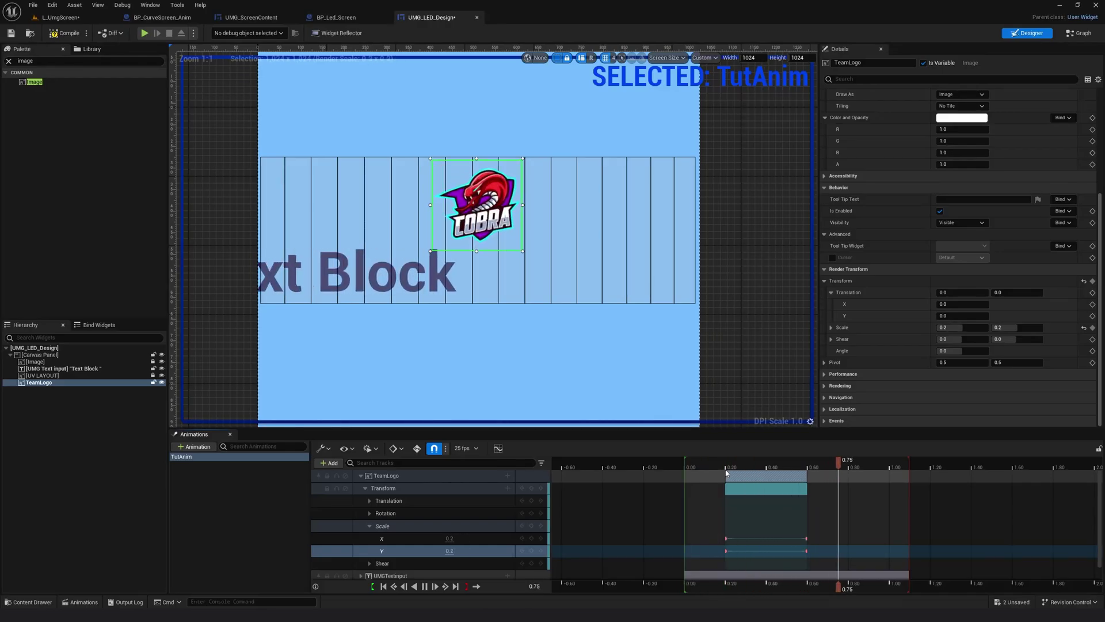
{"action": "left_click", "coordinate": [815, 461]}
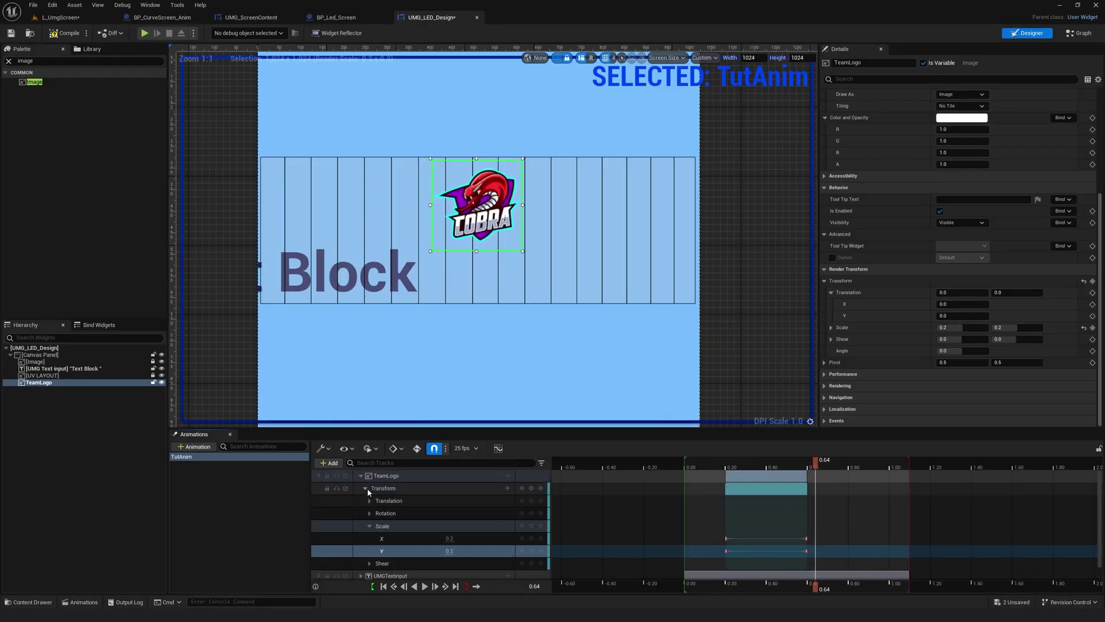
Compile and save the LED design widget, then return to the L_UmgScreen level
{"action": "left_click", "coordinate": [57, 36]}
{"action": "left_click", "coordinate": [11, 33]}
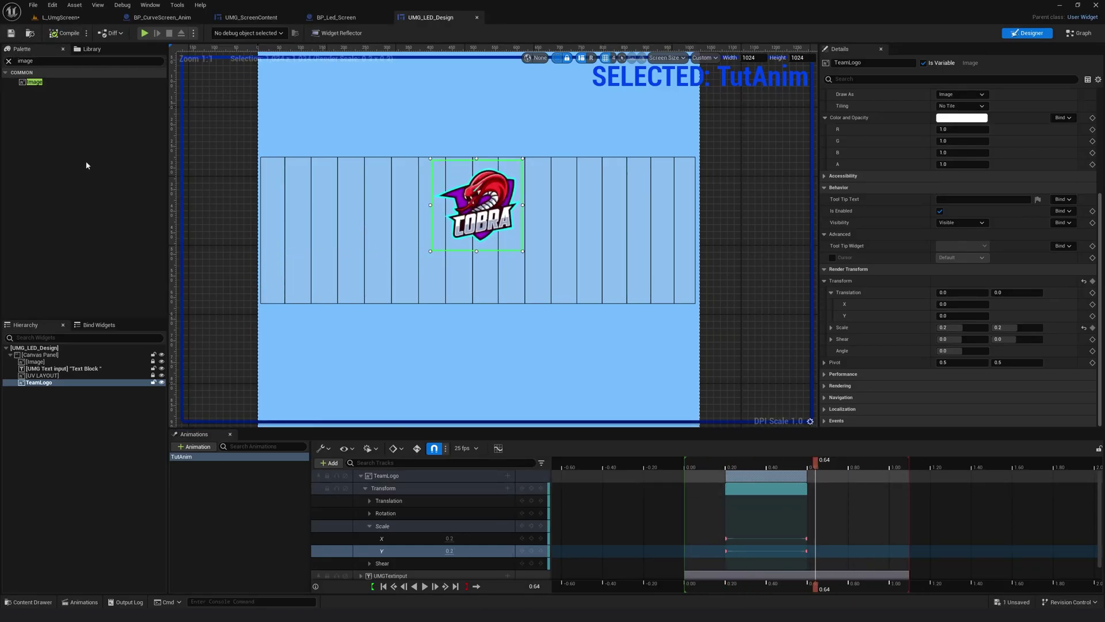
{"action": "left_click_drag", "start_coordinate": [722, 462], "coordinate": [688, 456]}
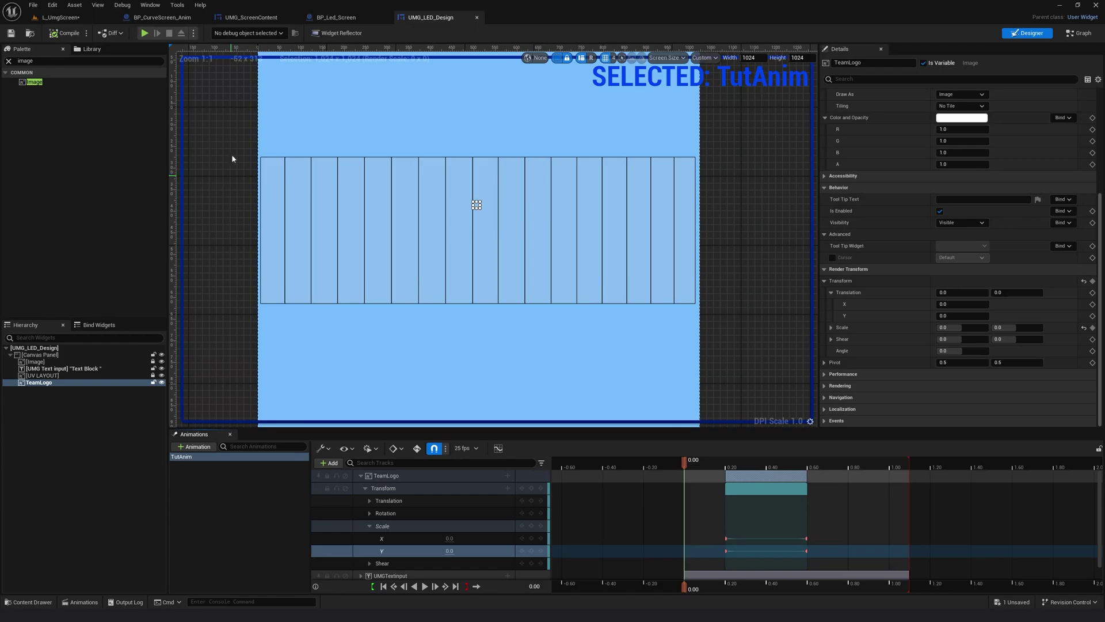
{"action": "left_click", "coordinate": [40, 18]}
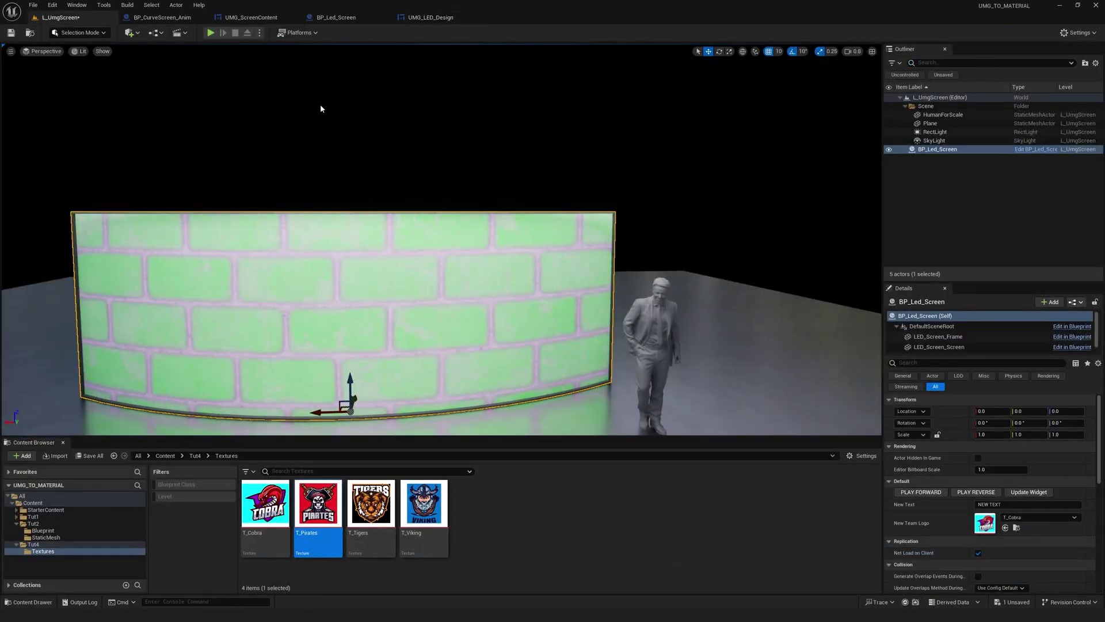
Play the level, select BP_Led_Screen and Update Widget to show the Cobra logo with NEW TEXT
{"action": "left_click", "coordinate": [211, 33]}
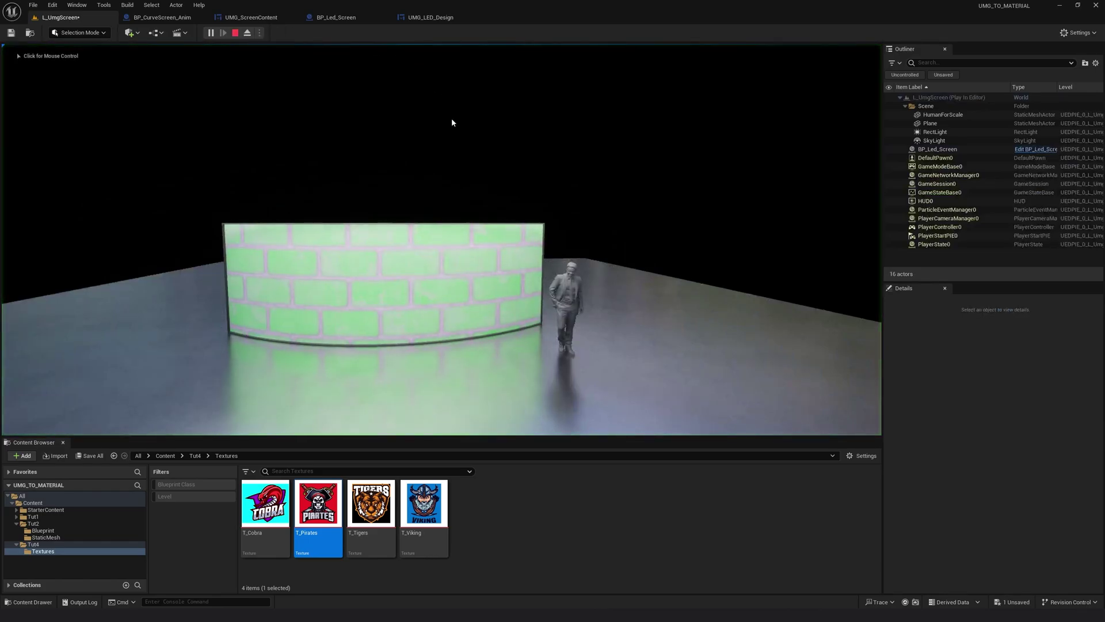
{"action": "left_click", "coordinate": [947, 151]}
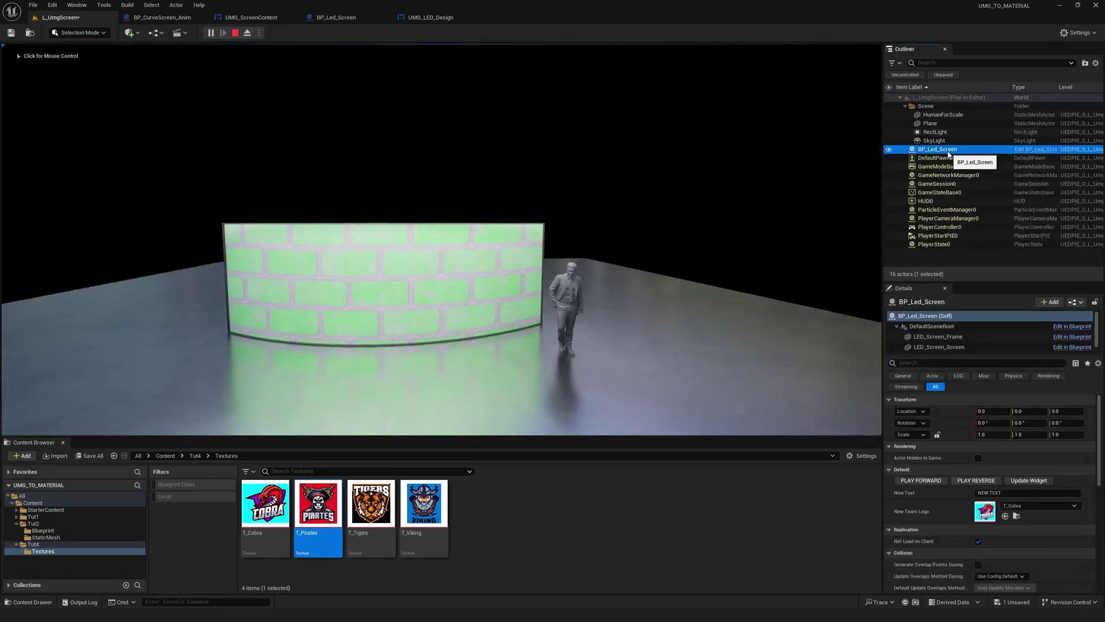
{"action": "left_click", "coordinate": [1040, 481]}
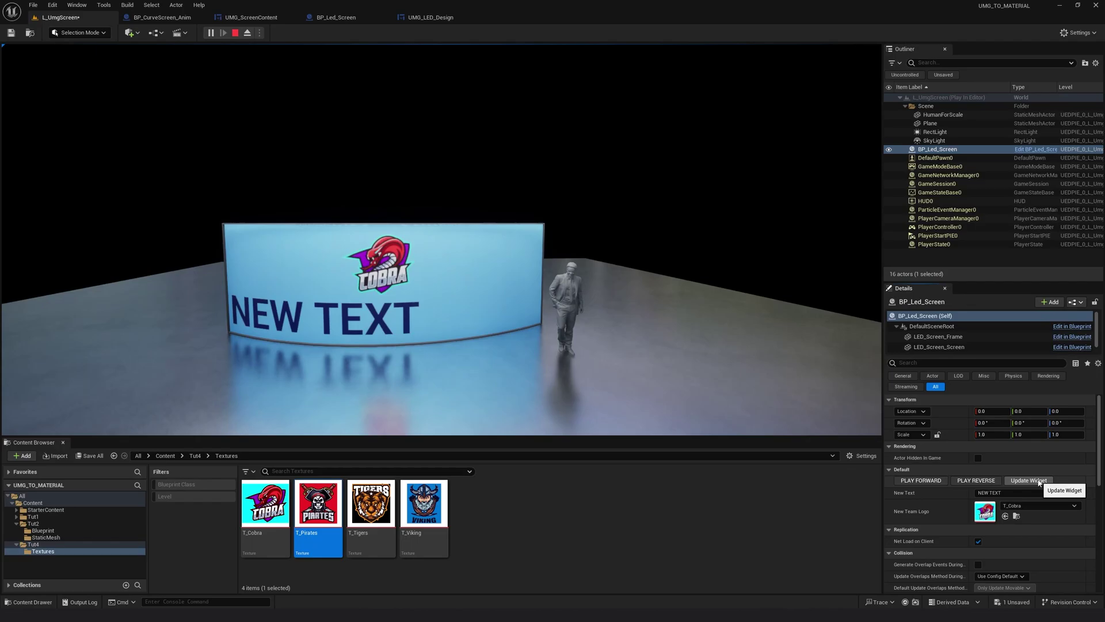
Test PLAY FORWARD and PLAY REVERSE, then set New Team Logo to T_Viking
{"action": "left_click", "coordinate": [922, 481]}
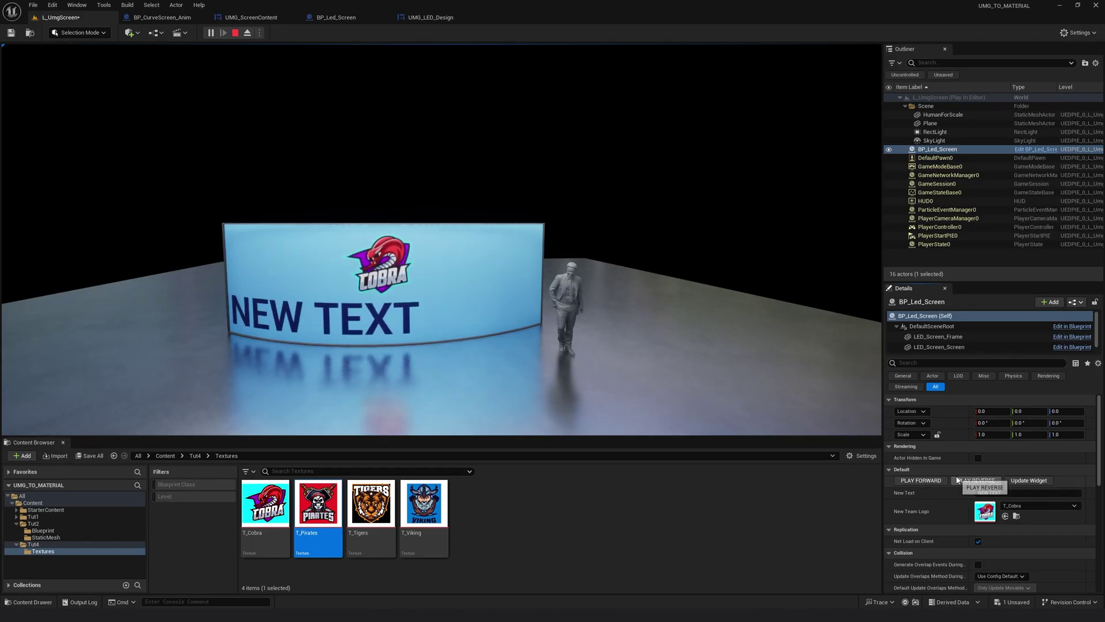
{"action": "left_click", "coordinate": [964, 482]}
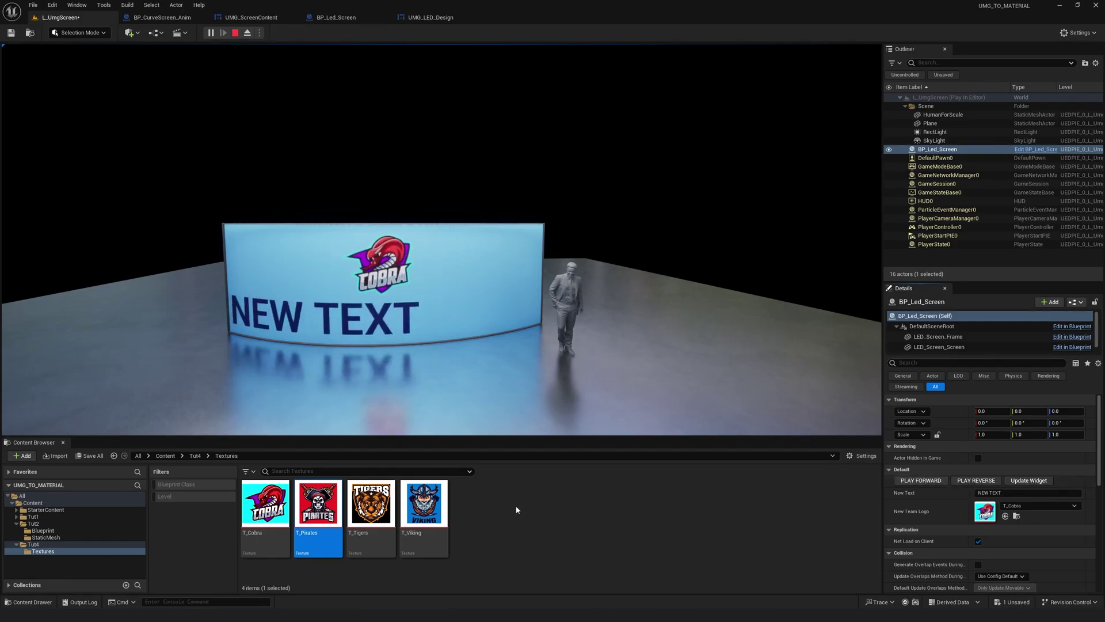
{"action": "left_click", "coordinate": [424, 504]}
Update the screen to WINNER with the T_Viking logo, test reverse and forward, and fly closer
{"action": "left_click", "coordinate": [1006, 516]}
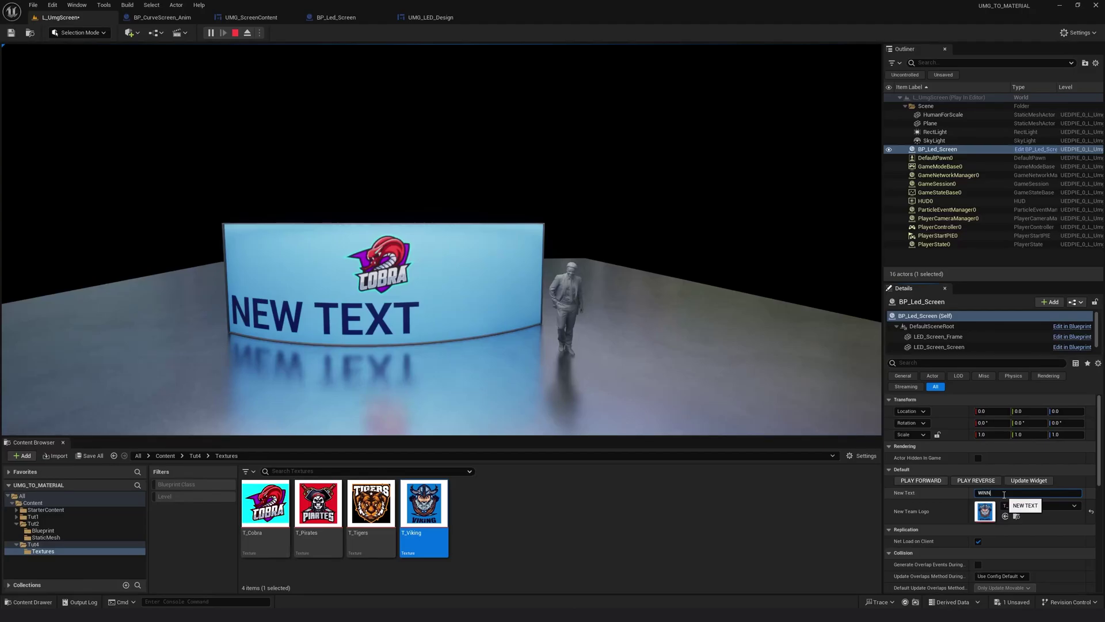
{"action": "left_click", "coordinate": [1028, 481]}
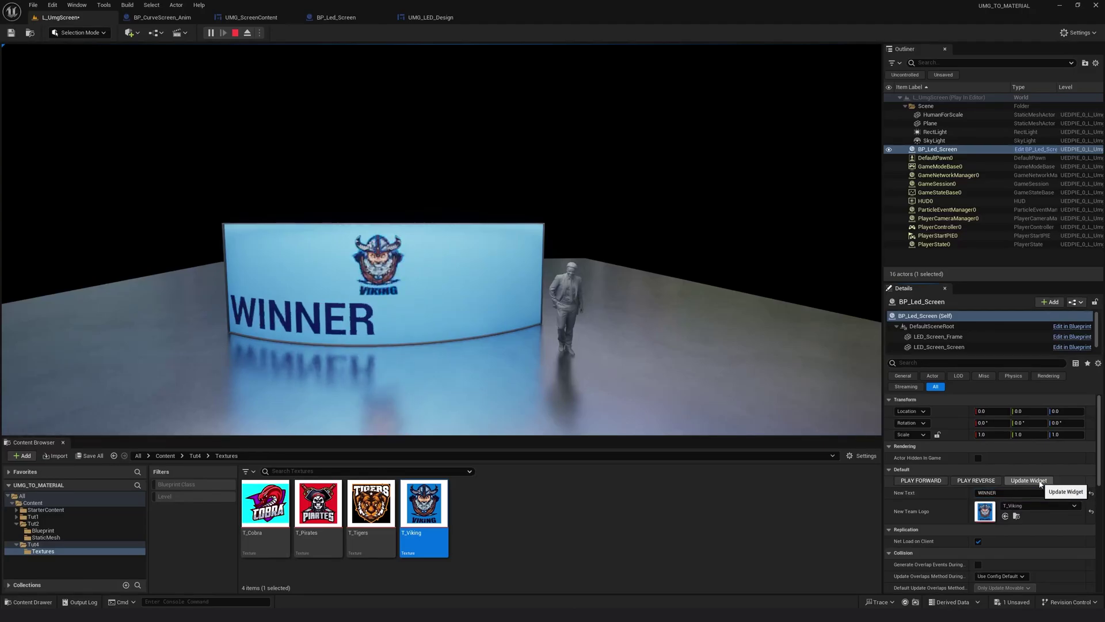
{"action": "left_click", "coordinate": [983, 485]}
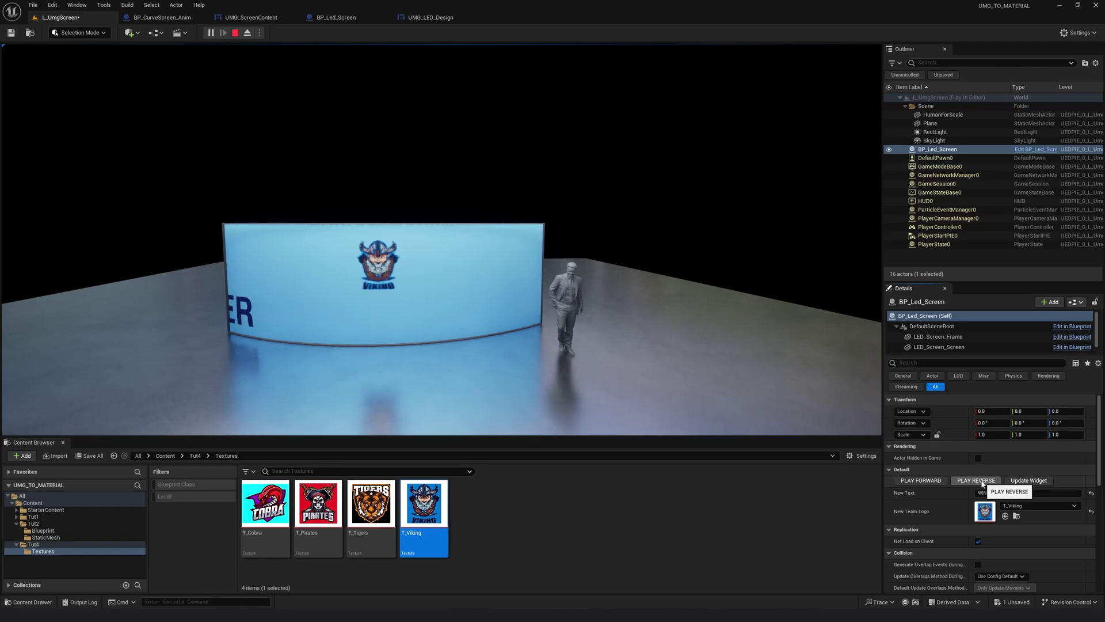
{"action": "left_click", "coordinate": [923, 482]}
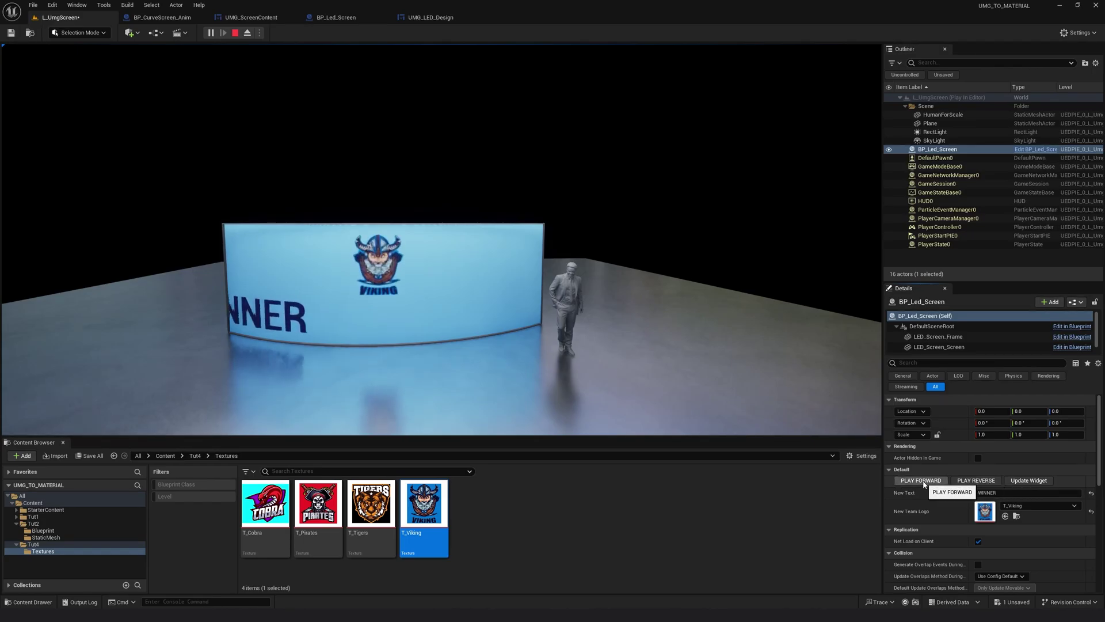
{"action": "left_click", "coordinate": [549, 348]}
{"action": "key", "text": "w"}
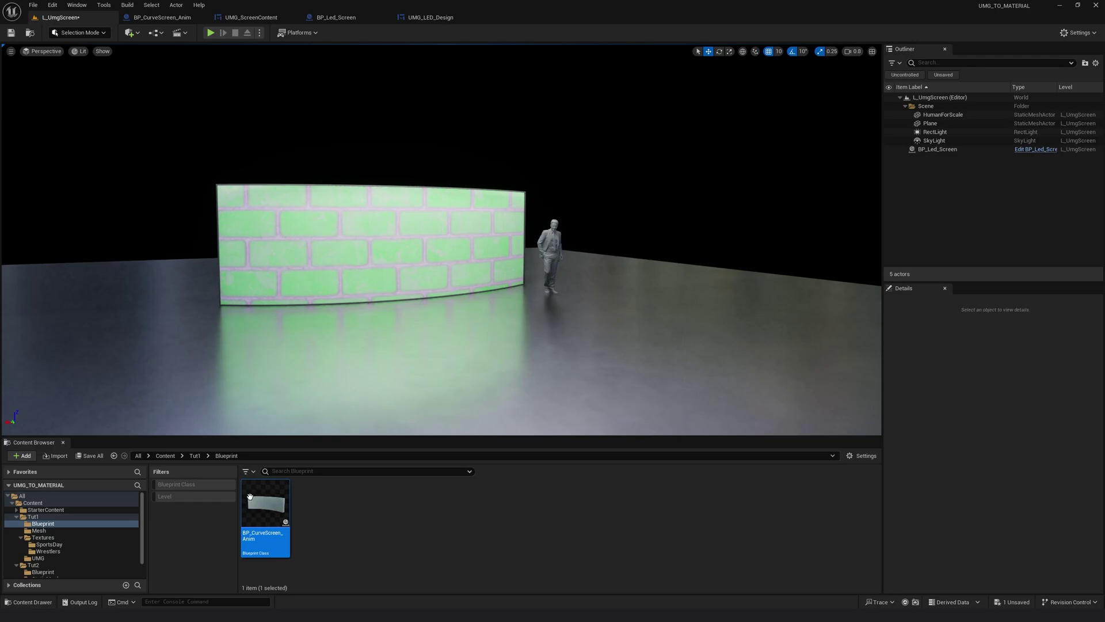
Place BP_CurveScreen_Anim in the level and play to see the Pirates vs Cobra screen
{"action": "left_click_drag", "start_coordinate": [250, 496], "coordinate": [496, 381]}
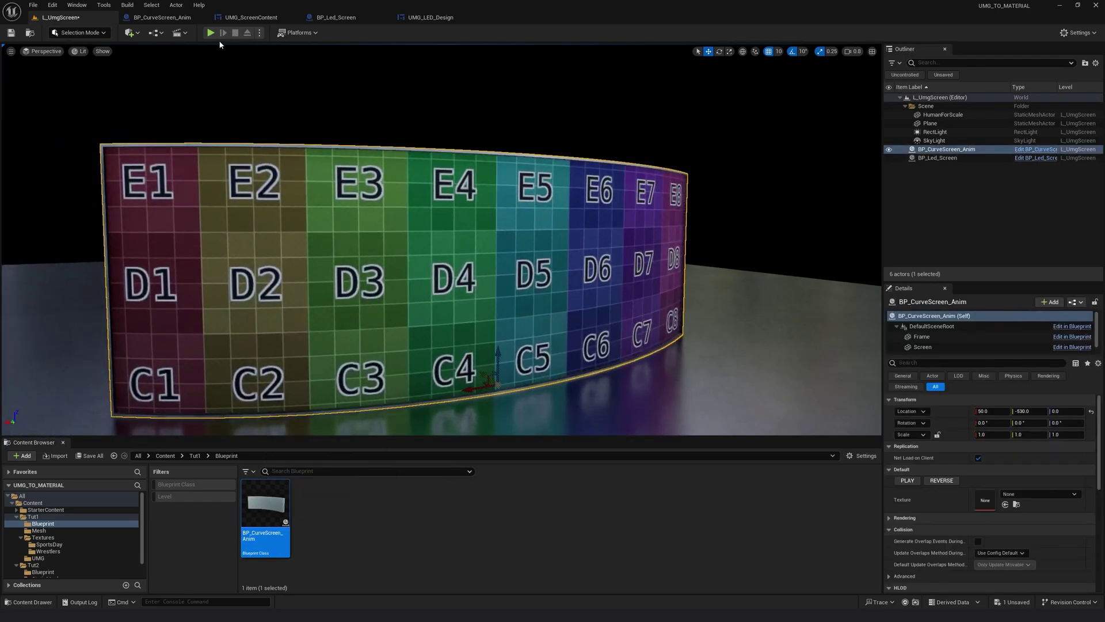
{"action": "left_click", "coordinate": [211, 33]}
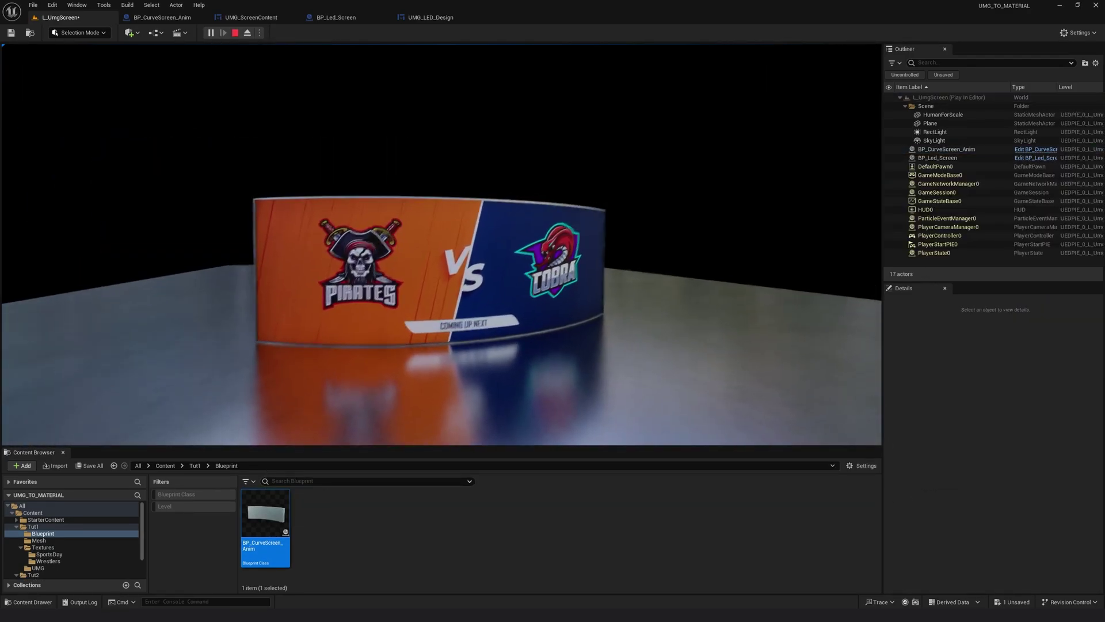